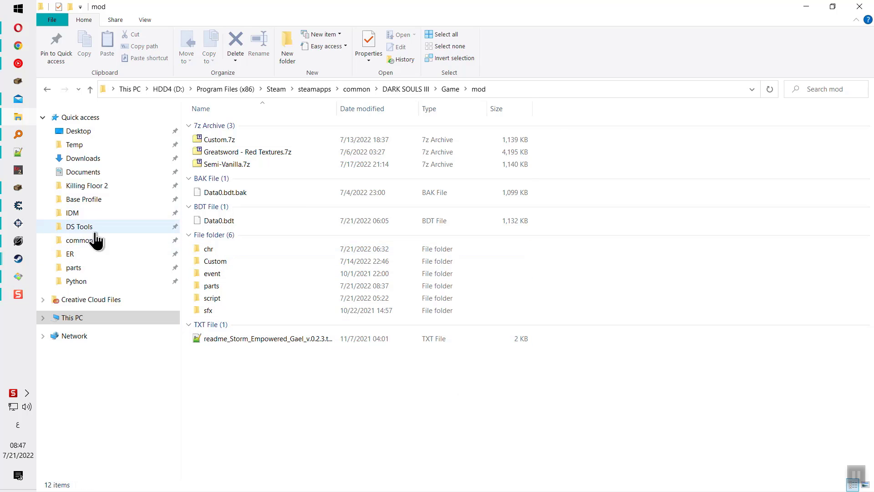
- Open parts > wp_a_0605-partsbnd-dcx > parts > Weapon > WP_A_0605 > WP_A_0605-tpf and preview WP_A_0605_a.png
{"action": "double_click", "coordinate": [218, 286]}
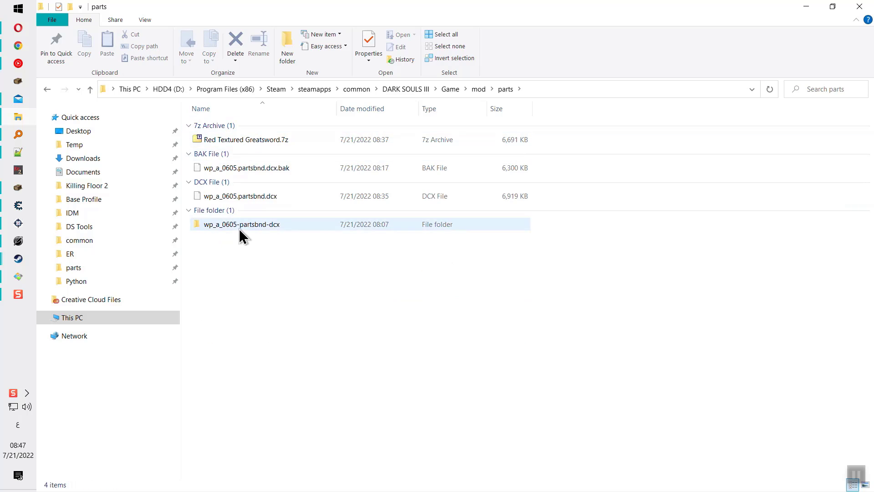
{"action": "double_click", "coordinate": [239, 225]}
{"action": "double_click", "coordinate": [225, 140]}
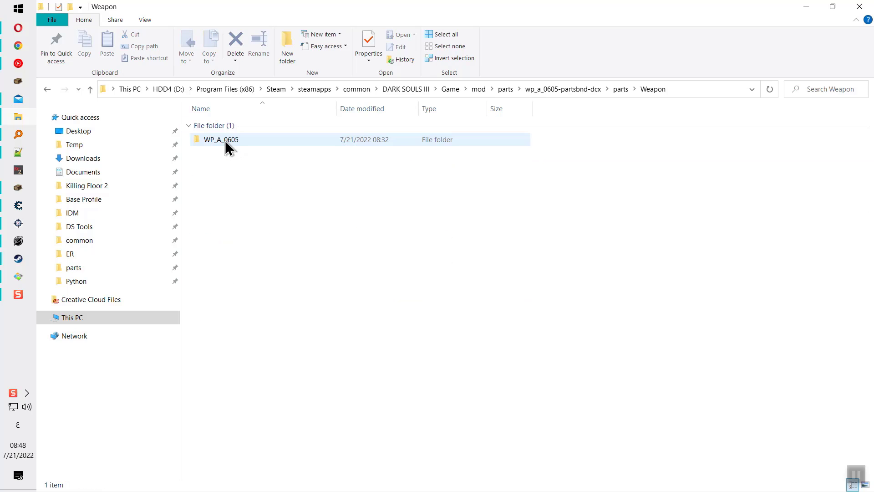
{"action": "double_click", "coordinate": [225, 141]}
{"action": "double_click", "coordinate": [226, 168]}
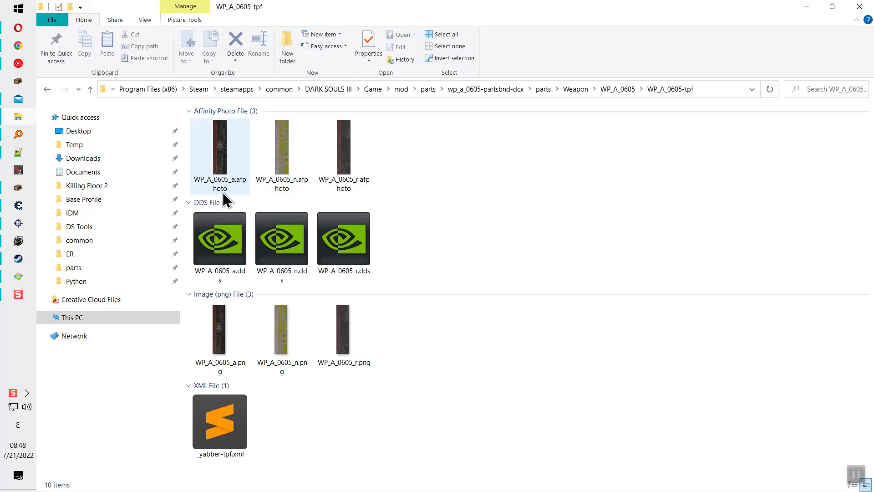
{"action": "double_click", "coordinate": [235, 312]}
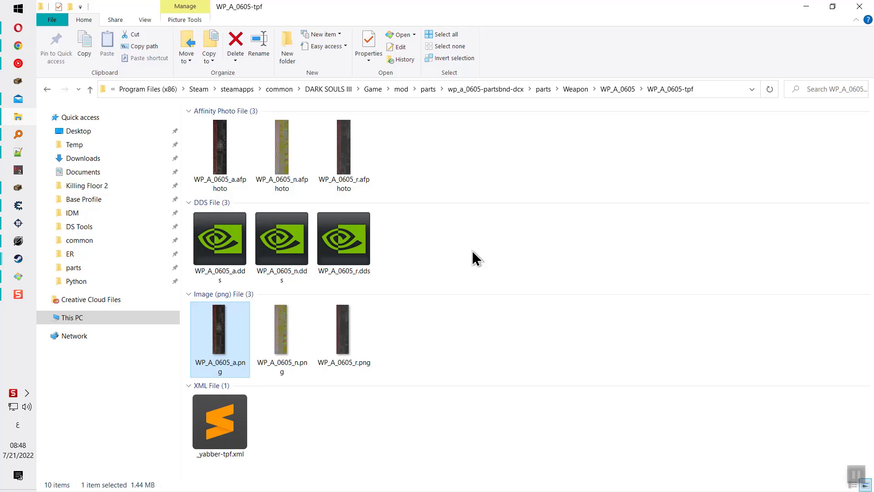
{"action": "left_click", "coordinate": [473, 258]}
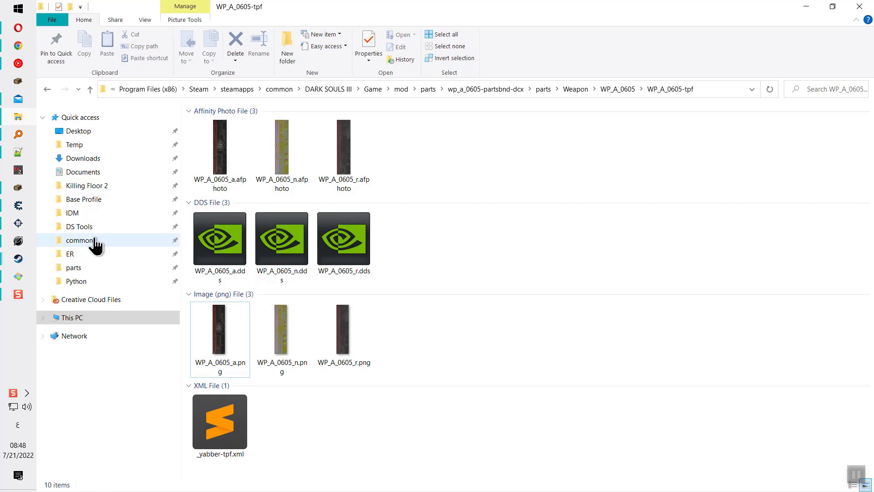
- Switch to Chrome and show the first gallery image of the Red Textured Greatsword mod on Nexus Mods
{"action": "left_click", "coordinate": [19, 46]}
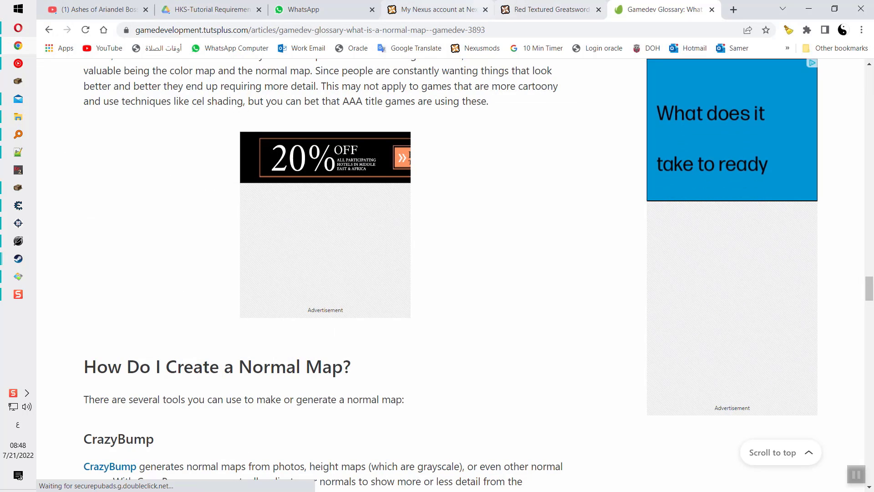
{"action": "left_click", "coordinate": [549, 9]}
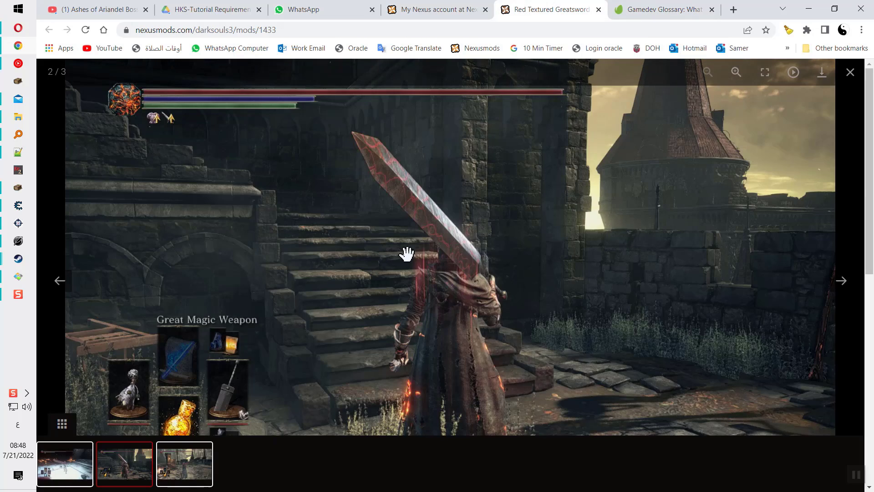
{"action": "key", "text": "Left"}
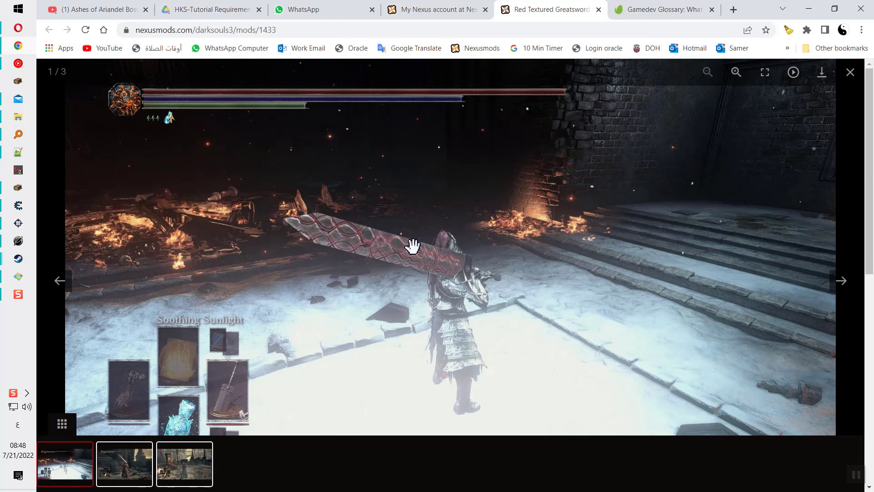
- Circle three spots of the red pattern on the greatsword blade with the red annotation pen
{"action": "key", "text": "ctrl+alt+g"}
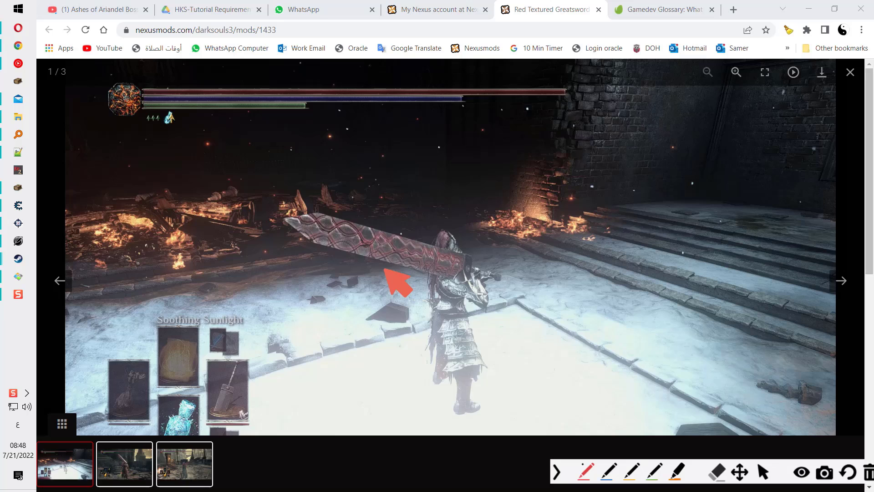
{"action": "mouse_move", "coordinate": [384, 246]}
{"action": "left_mouse_down"}
{"action": "mouse_move", "coordinate": [350, 260]}
{"action": "mouse_move", "coordinate": [332, 238]}
{"action": "left_mouse_up"}
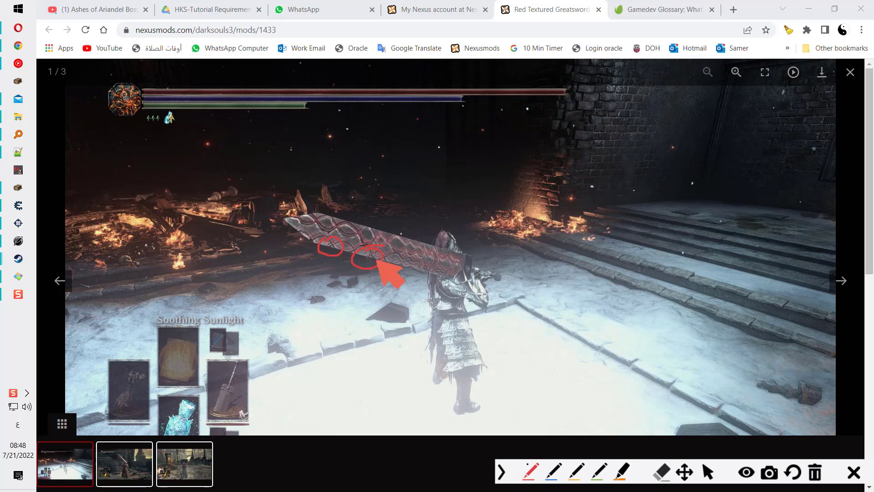
{"action": "left_click_drag", "start_coordinate": [401, 231], "coordinate": [400, 259]}
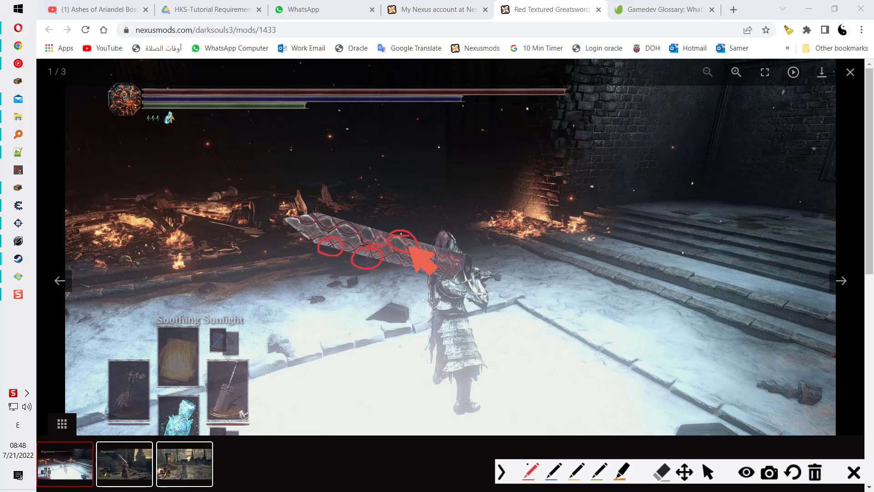
- Annotate the blade in blue with two arrows and two ellipses, exit annotation mode and return to File Explorer
{"action": "key", "text": "2"}
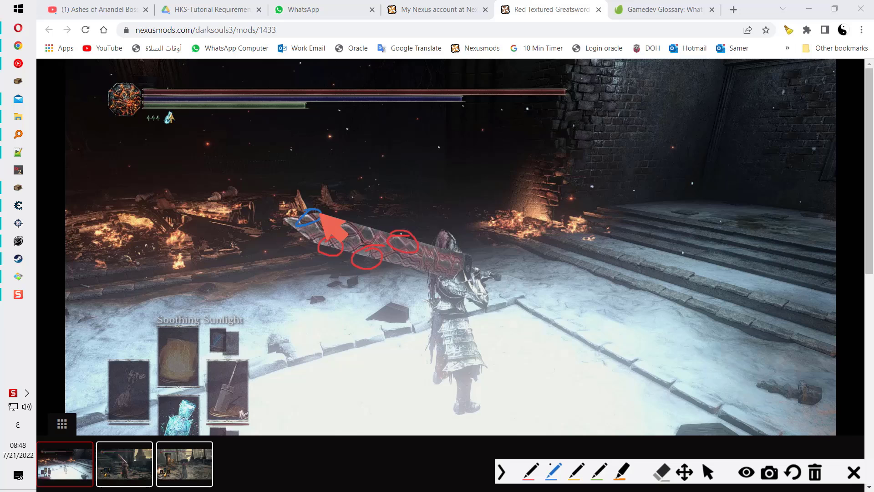
{"action": "mouse_move", "coordinate": [321, 212]}
{"action": "left_mouse_down"}
{"action": "mouse_move", "coordinate": [350, 182]}
{"action": "mouse_move", "coordinate": [611, 88]}
{"action": "left_mouse_up"}
{"action": "mouse_move", "coordinate": [433, 253]}
{"action": "left_mouse_down"}
{"action": "mouse_move", "coordinate": [573, 172]}
{"action": "mouse_move", "coordinate": [582, 189]}
{"action": "left_mouse_up"}
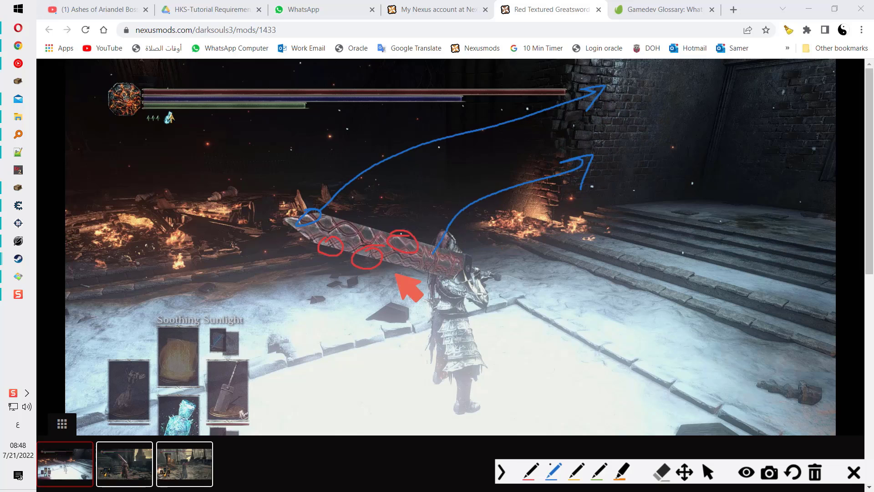
{"action": "mouse_move", "coordinate": [390, 251]}
{"action": "left_mouse_down"}
{"action": "mouse_move", "coordinate": [424, 264]}
{"action": "mouse_move", "coordinate": [390, 253]}
{"action": "mouse_move", "coordinate": [431, 265]}
{"action": "mouse_move", "coordinate": [328, 238]}
{"action": "mouse_move", "coordinate": [366, 260]}
{"action": "mouse_move", "coordinate": [333, 238]}
{"action": "left_mouse_up"}
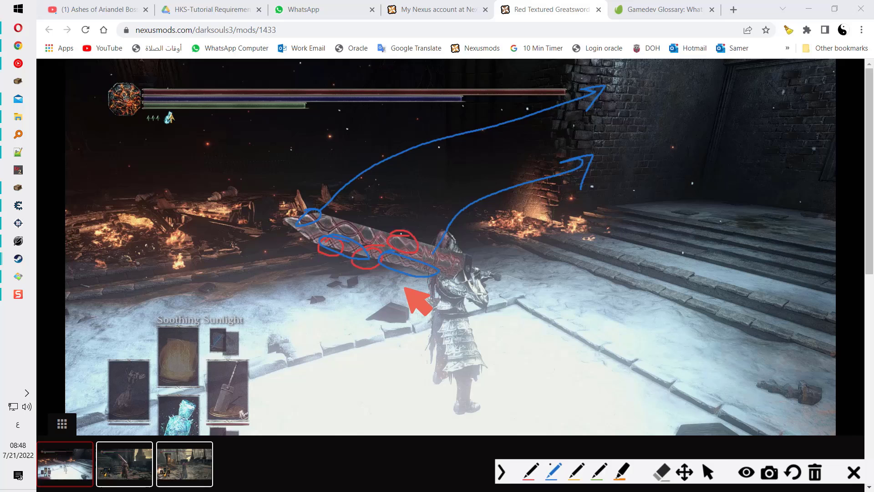
{"action": "key", "text": "Escape"}
{"action": "left_click", "coordinate": [808, 11]}
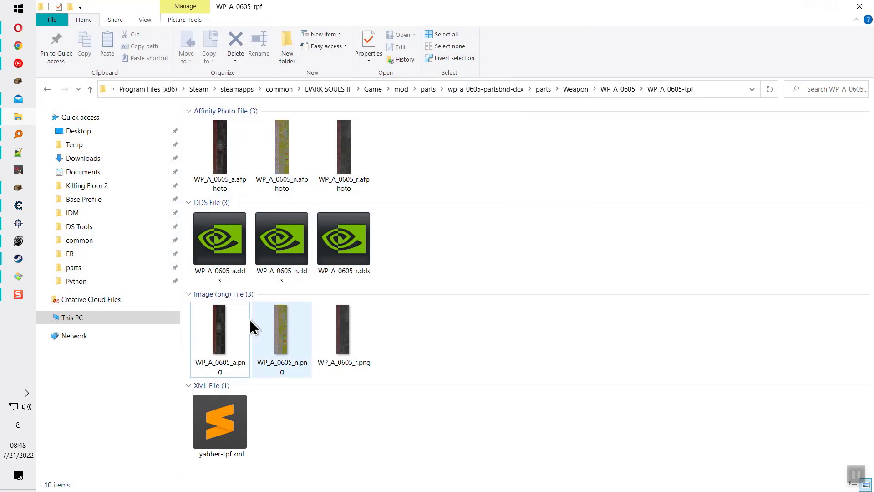
- Examine the red line pattern along the blade strip in WP_A_0605_a.png with the image viewer
{"action": "double_click", "coordinate": [220, 337]}
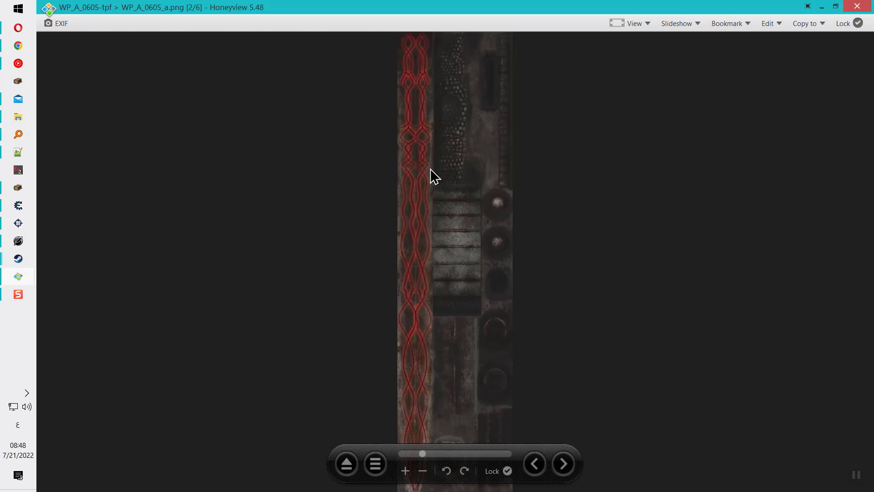
{"action": "scroll", "coordinate": [430, 175], "scroll_direction": "up", "scroll_amount": 3}
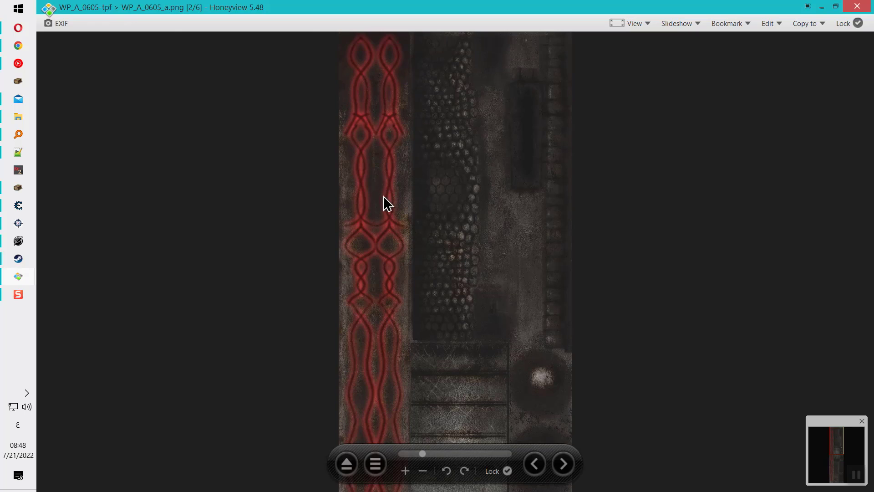
{"action": "scroll", "coordinate": [359, 149], "scroll_direction": "down", "scroll_amount": 6}
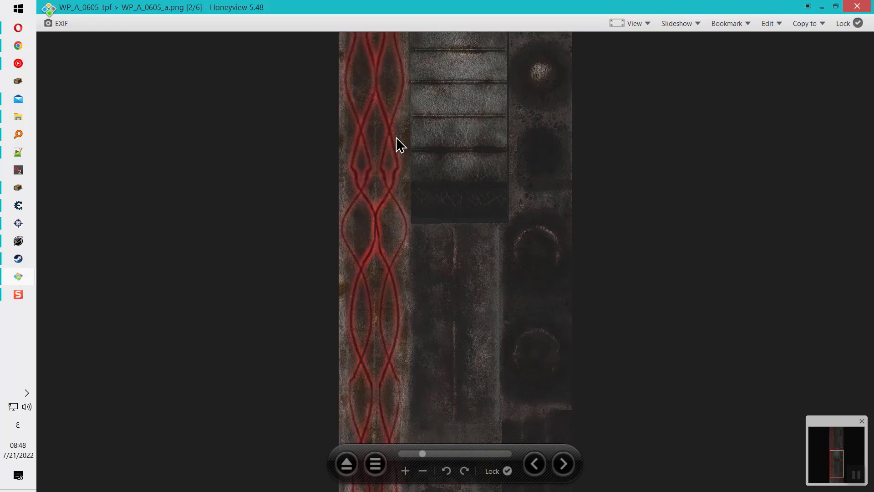
{"action": "scroll", "coordinate": [386, 240], "scroll_direction": "up", "scroll_amount": 2}
{"action": "scroll", "coordinate": [412, 188], "scroll_direction": "down", "scroll_amount": 2}
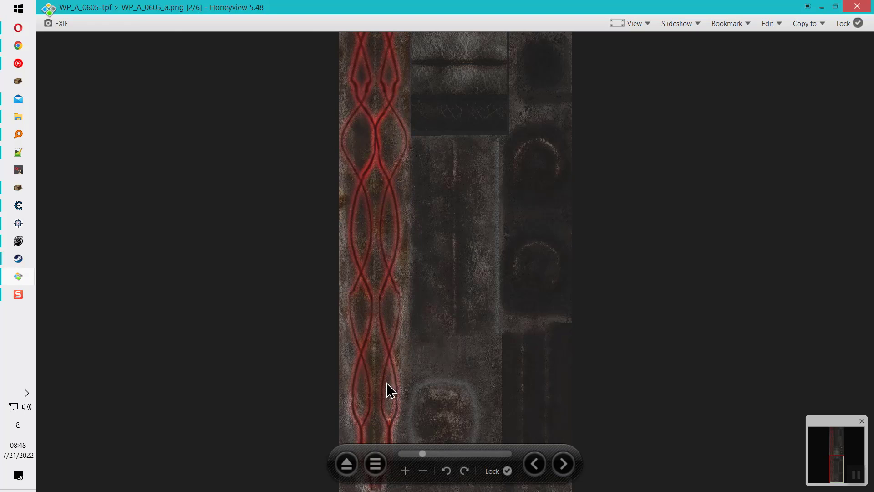
{"action": "scroll", "coordinate": [387, 390], "scroll_direction": "up", "scroll_amount": 6}
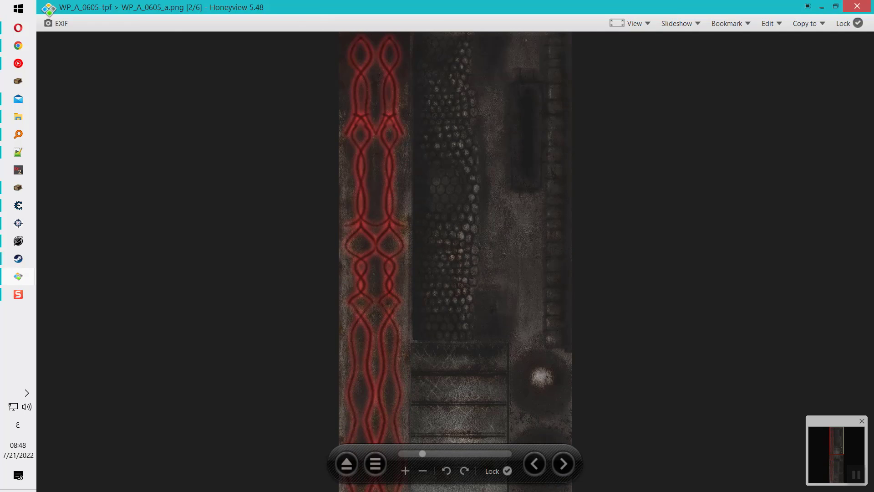
{"action": "key", "text": "Escape"}
- Open WP_A_0605_a.dds in NVIDIA Texture Tools Exporter and enlarge the exporter to full screen
{"action": "double_click", "coordinate": [220, 238]}
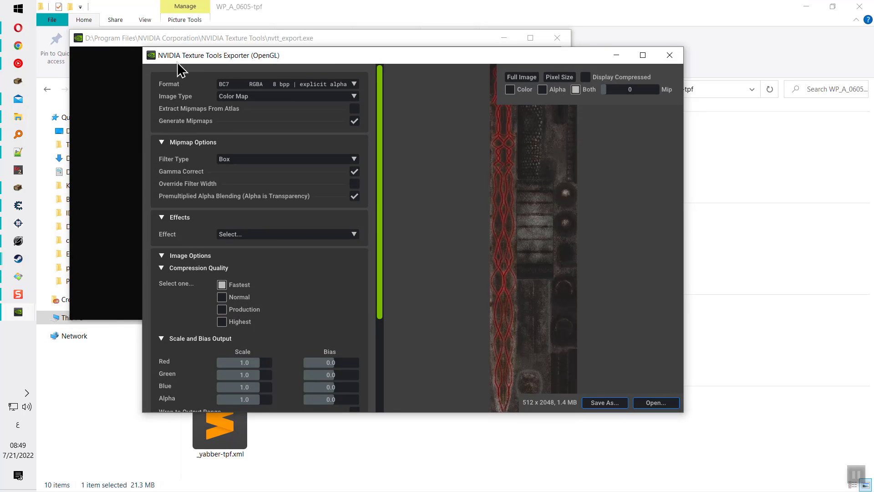
{"action": "double_click", "coordinate": [289, 55]}
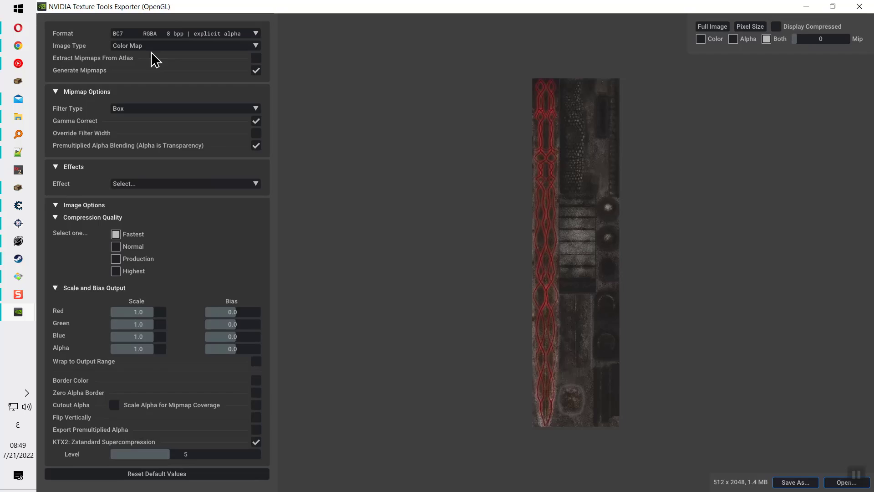
{"action": "double_click", "coordinate": [312, 10]}
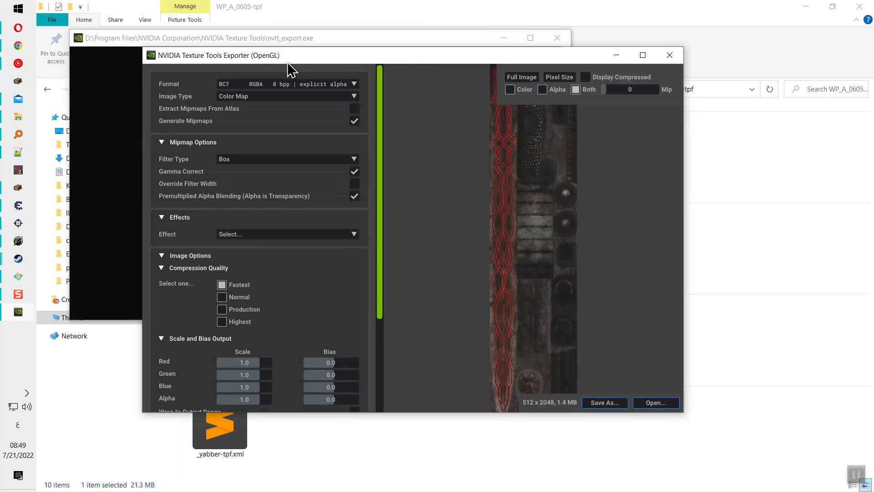
{"action": "left_click", "coordinate": [307, 26]}
{"action": "left_click", "coordinate": [221, 188]}
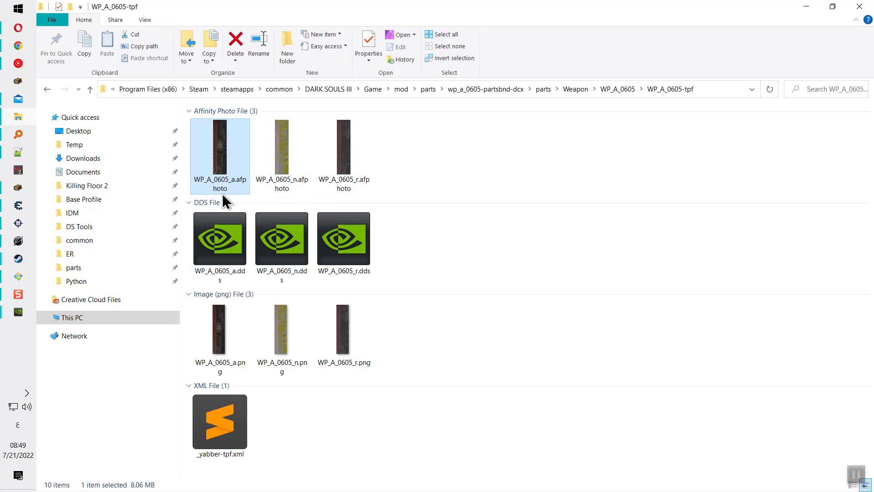
{"action": "mouse_move", "coordinate": [21, 322]}
{"action": "left_click", "coordinate": [97, 360]}
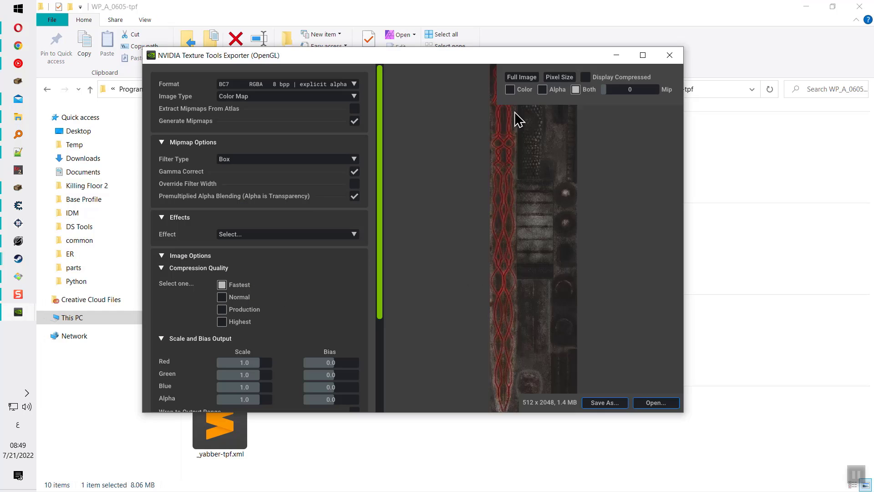
{"action": "double_click", "coordinate": [531, 59]}
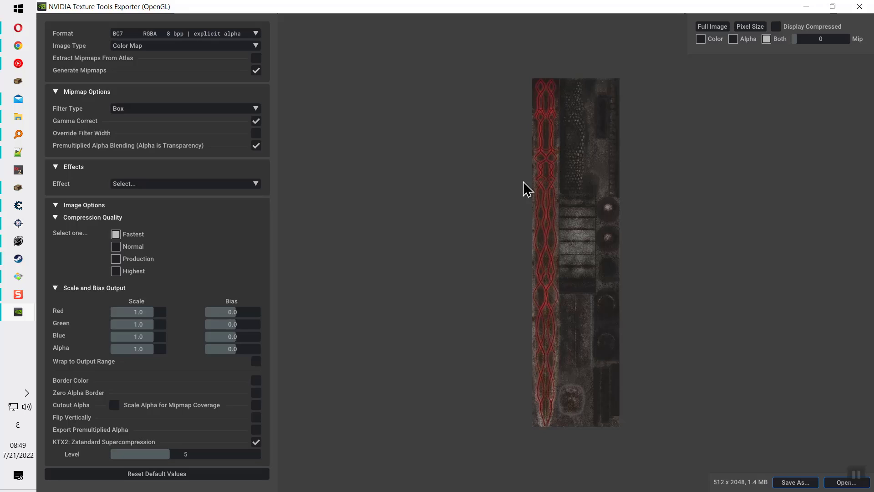
- Load WP_A_0605_a.dds from the WP_A_0605-tpf folder using the exporter's open-file dialog
{"action": "left_click", "coordinate": [845, 482]}
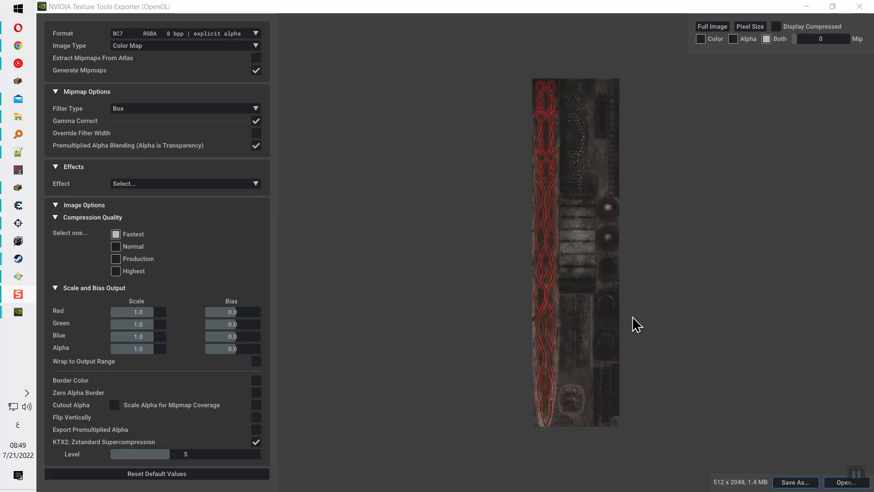
{"action": "left_click", "coordinate": [839, 484]}
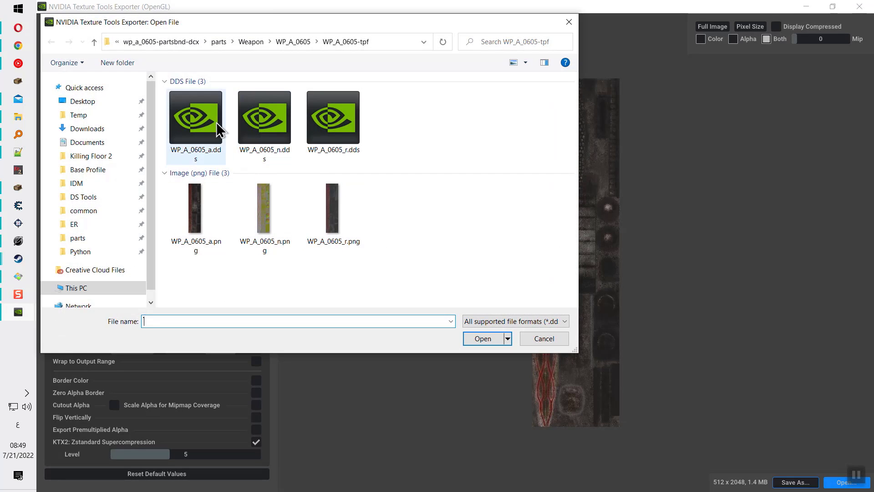
{"action": "double_click", "coordinate": [207, 129]}
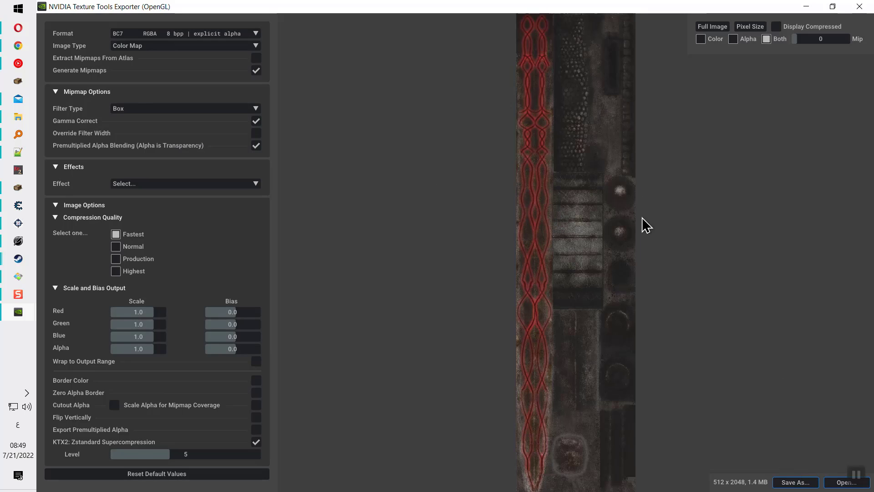
- Save the loaded texture as WP_A_0605_a.png in the WP_A_0605-tpf folder
{"action": "left_click", "coordinate": [810, 485]}
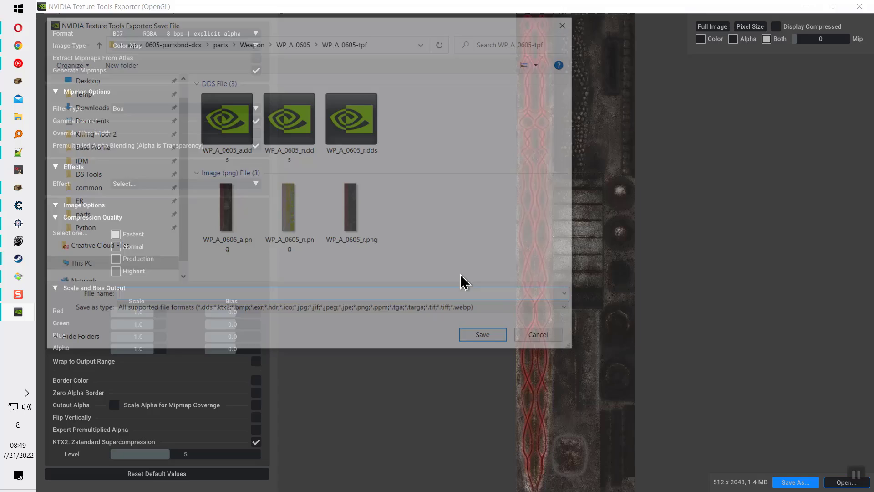
{"action": "left_click", "coordinate": [225, 214]}
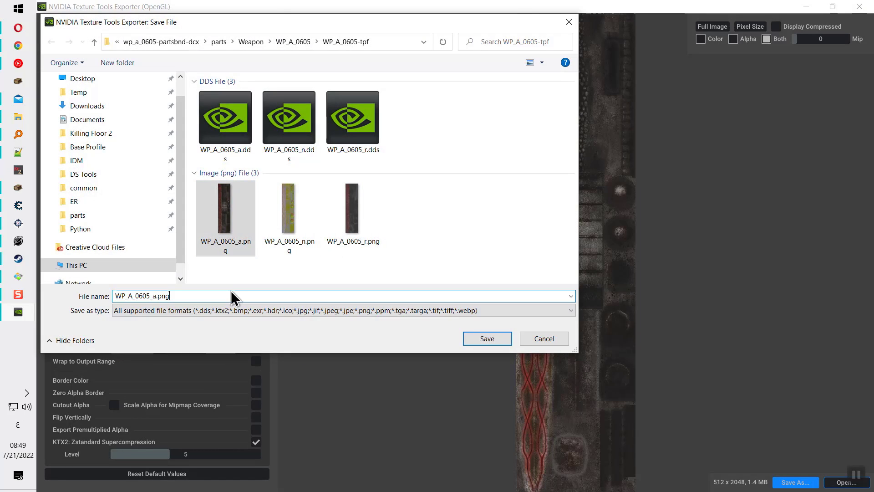
{"action": "left_click", "coordinate": [237, 136]}
{"action": "left_click", "coordinate": [206, 295]}
{"action": "key", "text": "BackSpace"}
{"action": "key", "text": "BackSpace"}
{"action": "key", "text": "BackSpace"}
{"action": "key", "text": "BackSpace"}
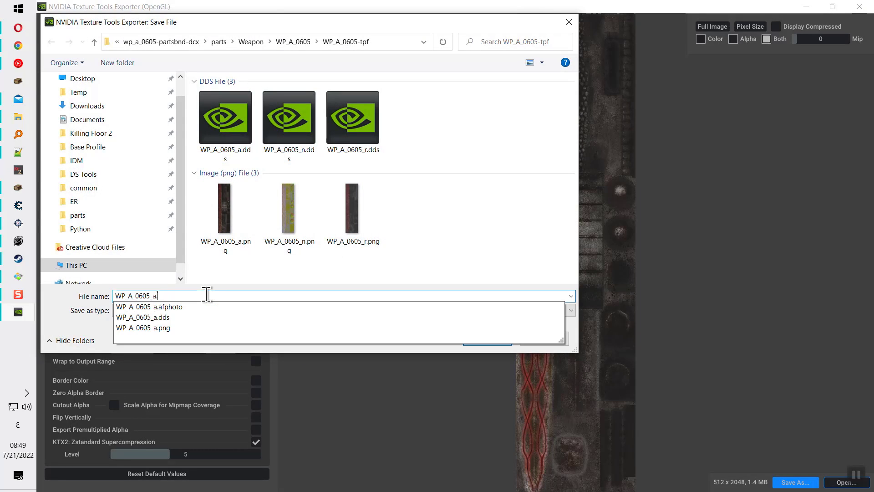
{"action": "type", "text": ".png"}
{"action": "key", "text": "Return"}
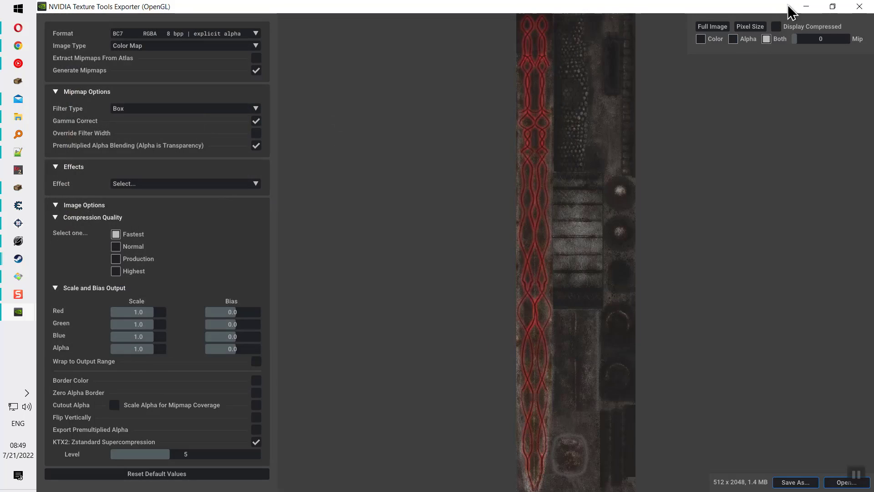
- Switch to File Explorer and locate the UXM 2.4 and UXM_2.4.ER_EldenRingQuickhack folders in DS Tools
{"action": "left_click", "coordinate": [805, 6]}
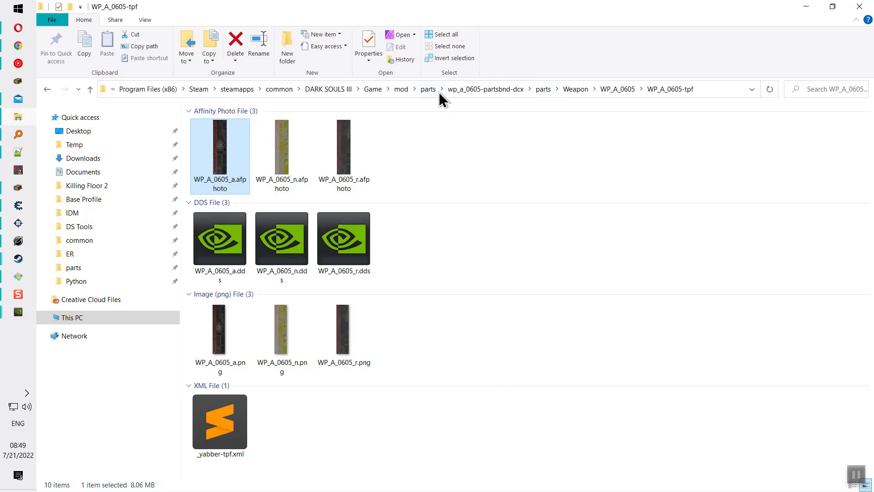
{"action": "left_click", "coordinate": [82, 228]}
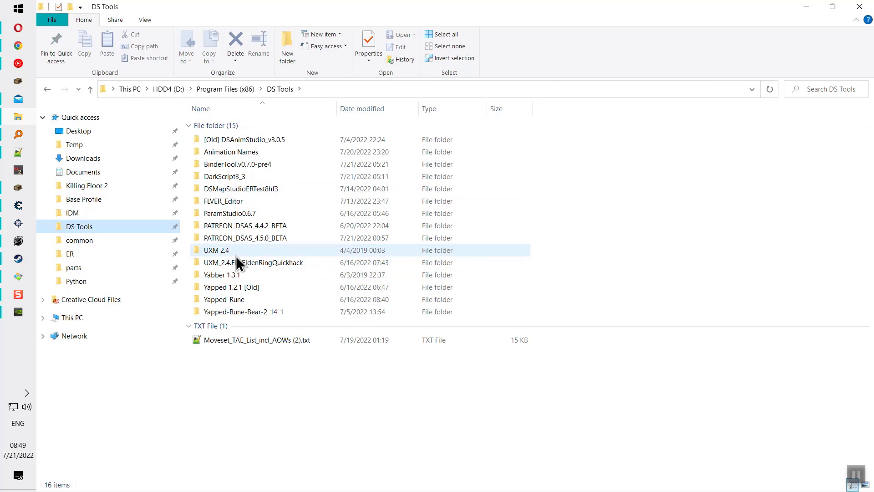
{"action": "left_click_drag", "start_coordinate": [582, 250], "coordinate": [195, 263]}
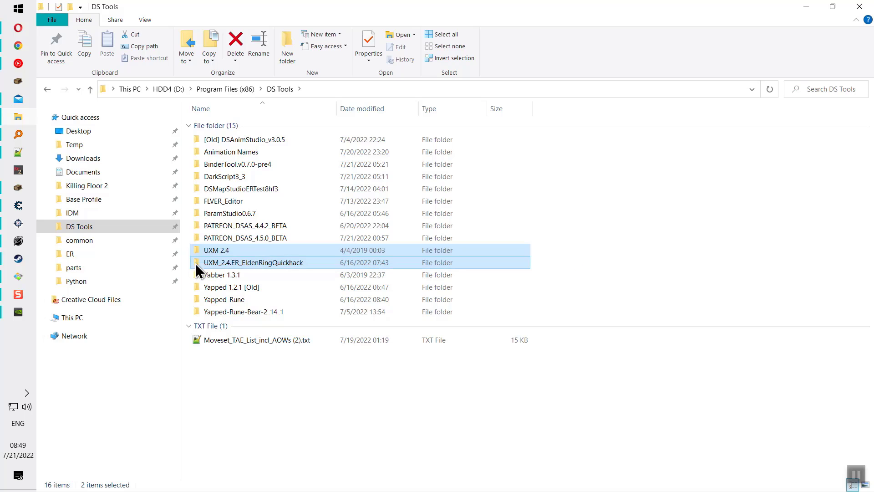
{"action": "left_click", "coordinate": [257, 264]}
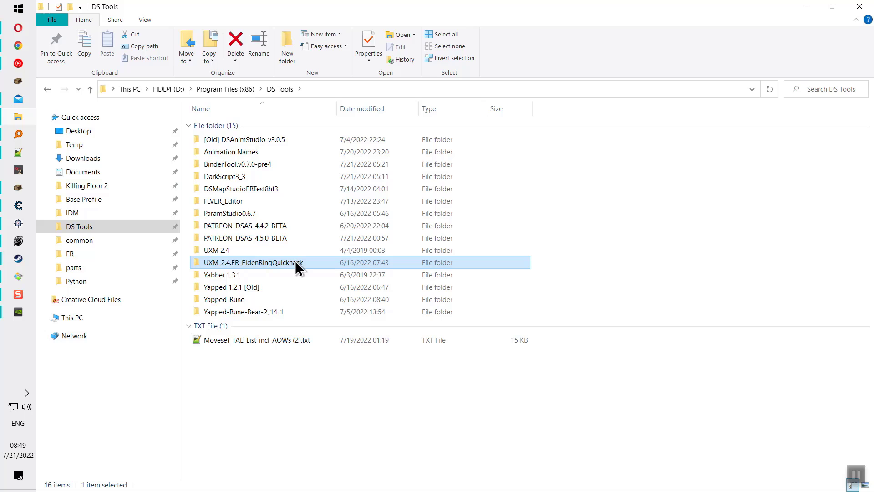
{"action": "left_click", "coordinate": [226, 250]}
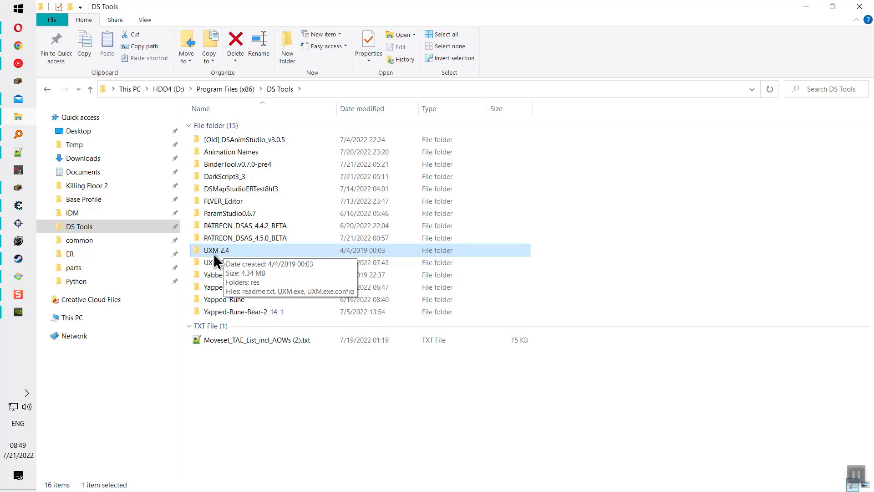
{"action": "left_click", "coordinate": [47, 89]}
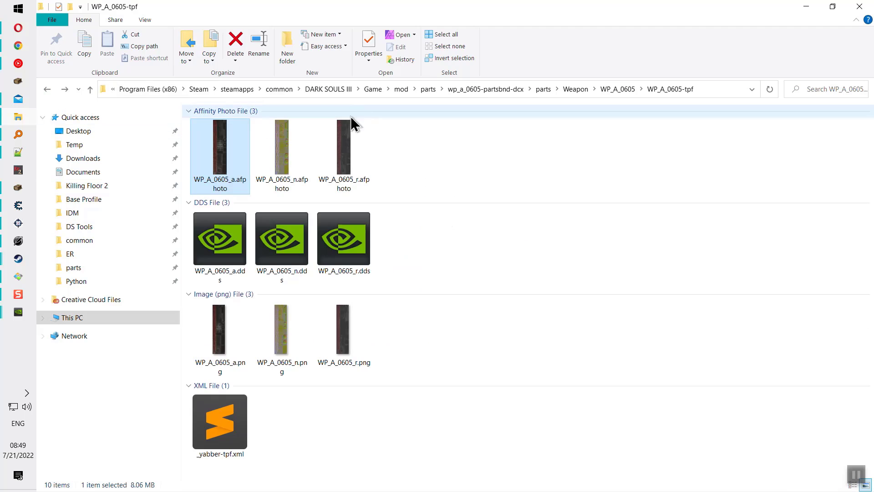
{"action": "left_click", "coordinate": [62, 90]}
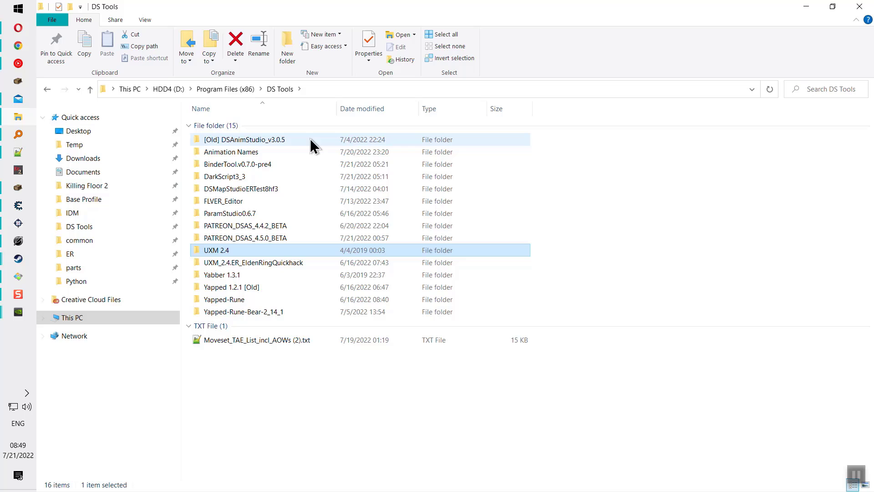
- Launch UXM.exe from the UXM 2.4 folder to review its executable path and Unpack option, and close it
{"action": "double_click", "coordinate": [226, 254]}
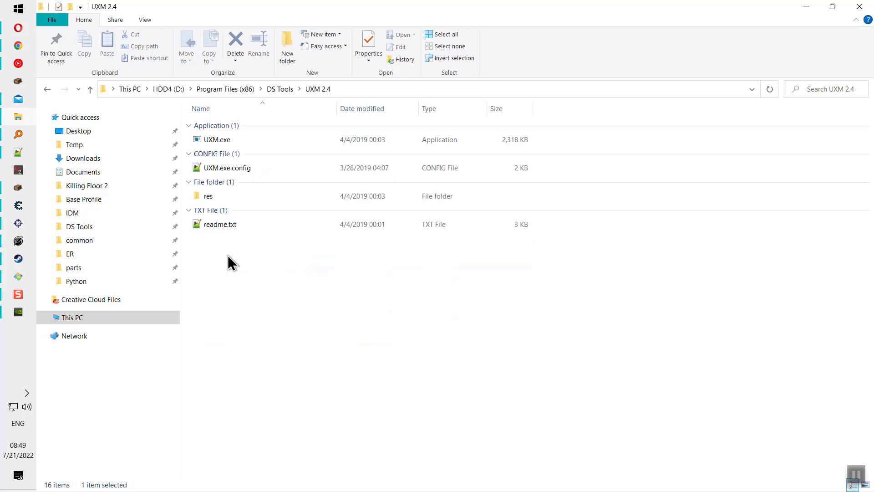
{"action": "double_click", "coordinate": [233, 141]}
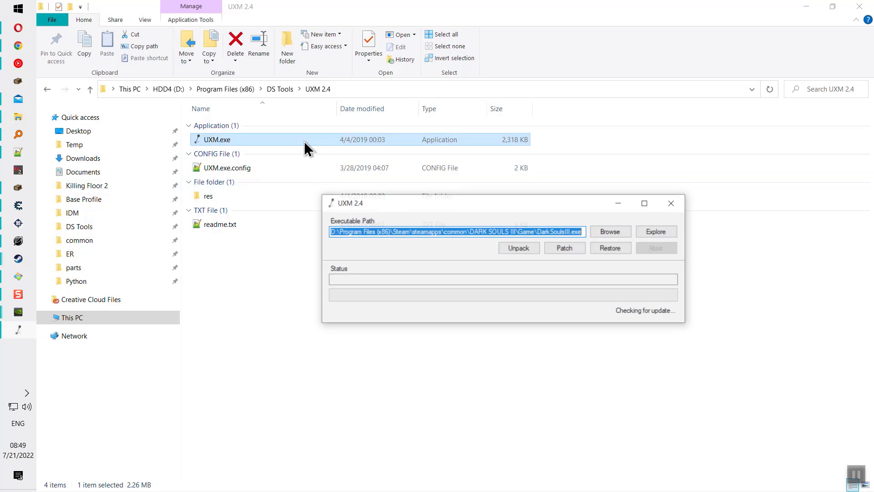
{"action": "left_click_drag", "start_coordinate": [409, 207], "coordinate": [244, 234]}
{"action": "left_click", "coordinate": [507, 231]}
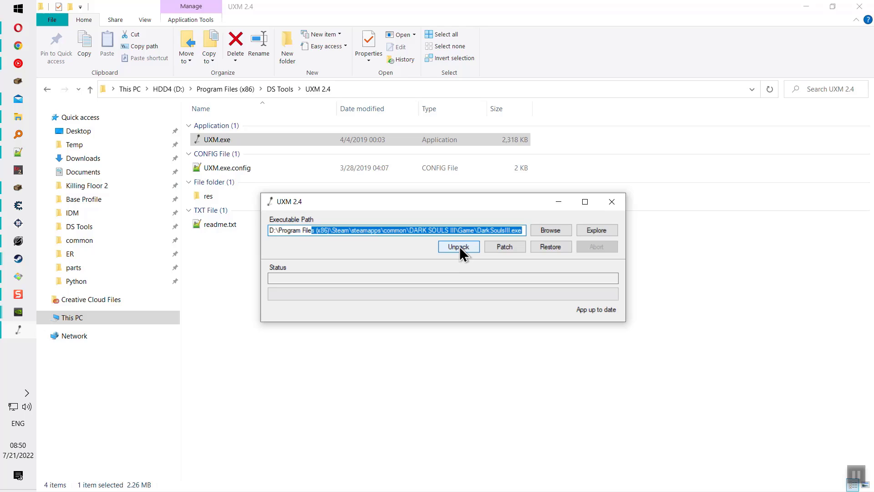
{"action": "left_click_drag", "start_coordinate": [474, 203], "coordinate": [505, 202]}
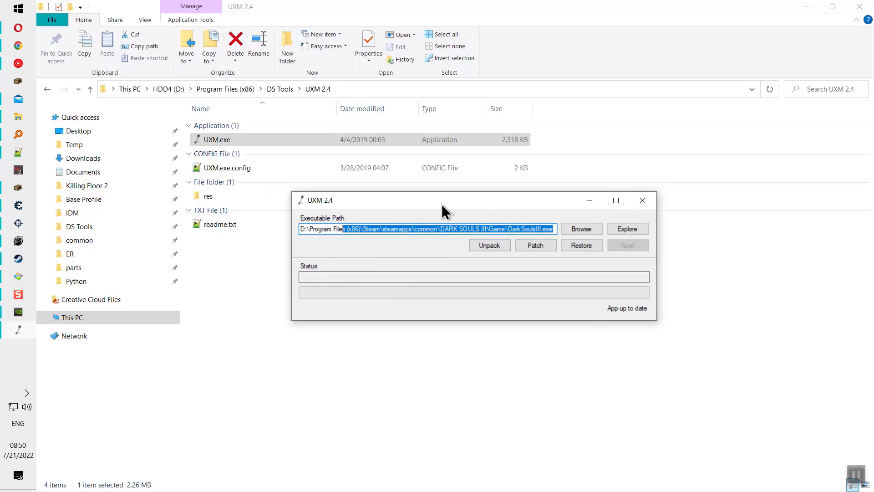
{"action": "left_click_drag", "start_coordinate": [441, 200], "coordinate": [419, 201]}
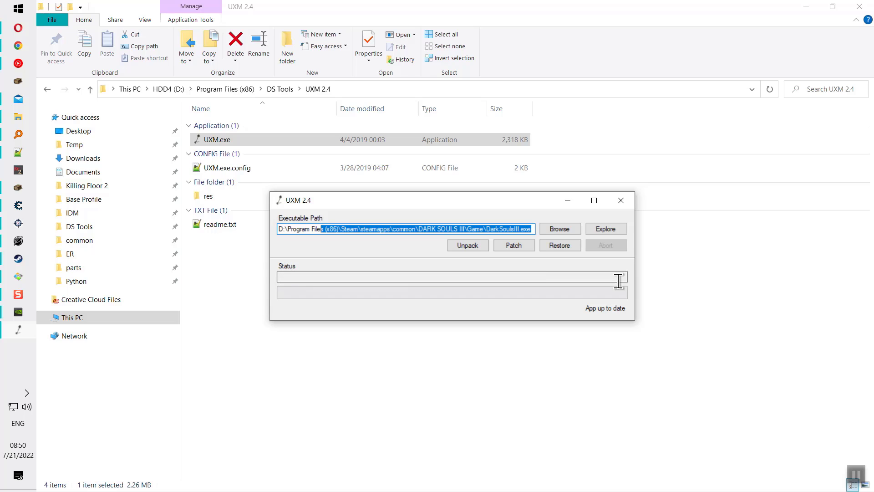
{"action": "left_click", "coordinate": [621, 200]}
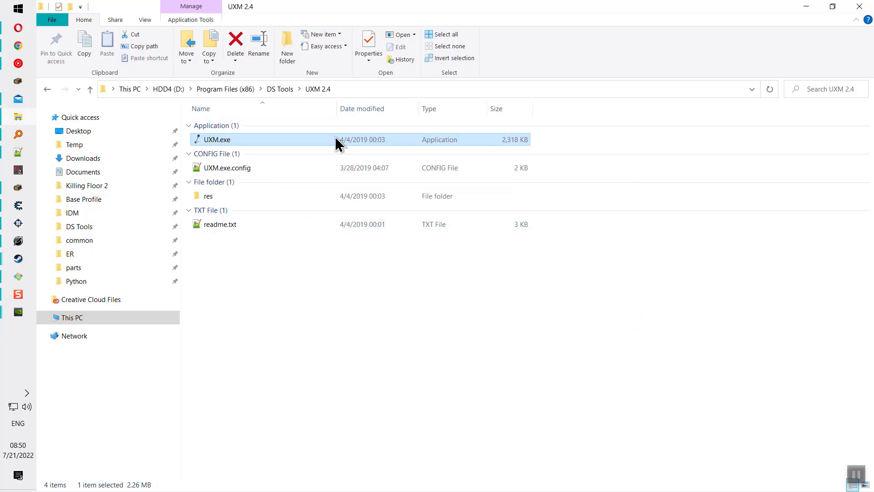
- Return to the WP_A_0605-tpf folder and go up through mod to the DARK SOULS III Game folder
{"action": "left_click", "coordinate": [48, 89]}
{"action": "left_click", "coordinate": [48, 89]}
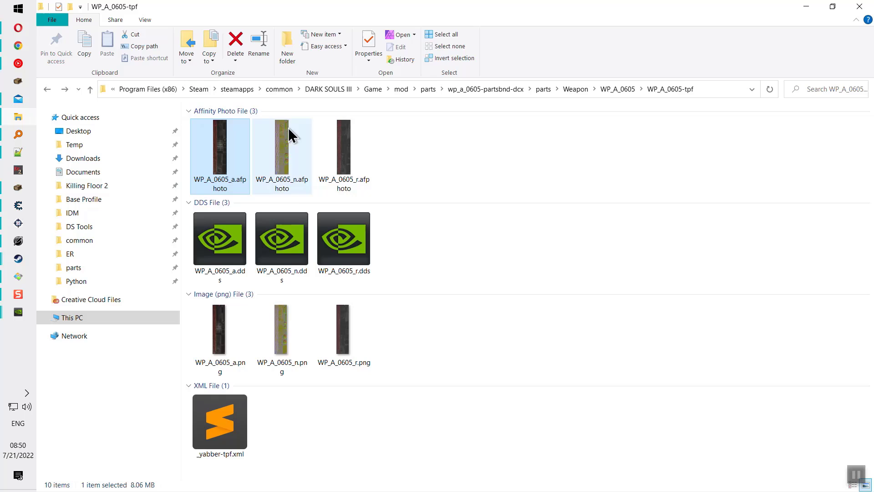
{"action": "left_click", "coordinate": [427, 89]}
{"action": "left_click", "coordinate": [478, 89]}
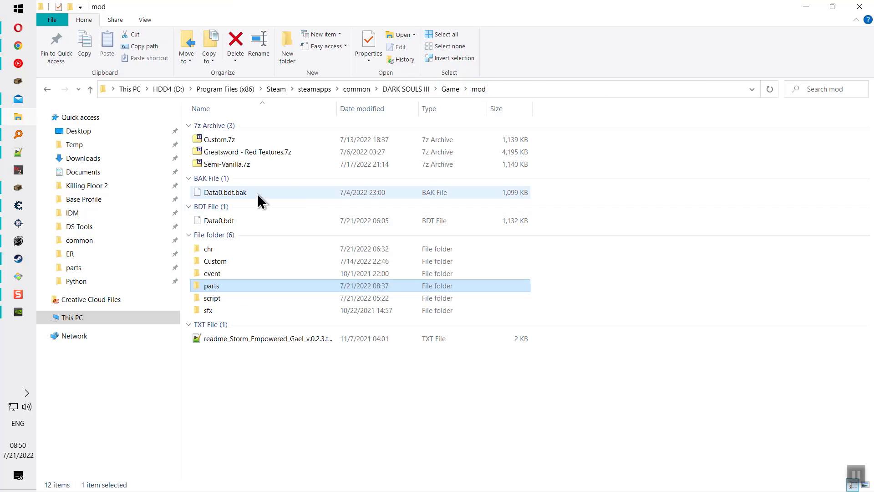
{"action": "left_click", "coordinate": [453, 89]}
- Highlight the BDT archives from Data0.bdt to DLC2.bdt in the Game folder
{"action": "scroll", "coordinate": [250, 264], "scroll_direction": "down", "scroll_amount": 2}
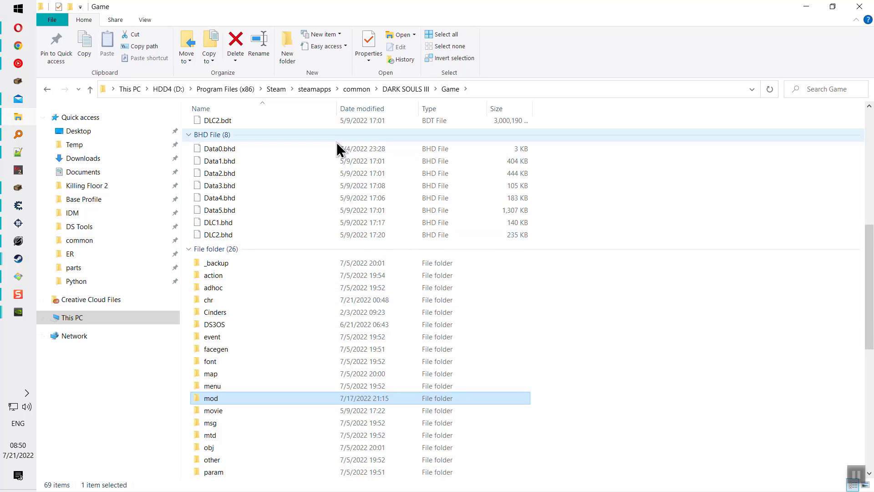
{"action": "scroll", "coordinate": [565, 205], "scroll_direction": "up", "scroll_amount": 5}
{"action": "scroll", "coordinate": [578, 236], "scroll_direction": "up", "scroll_amount": 1}
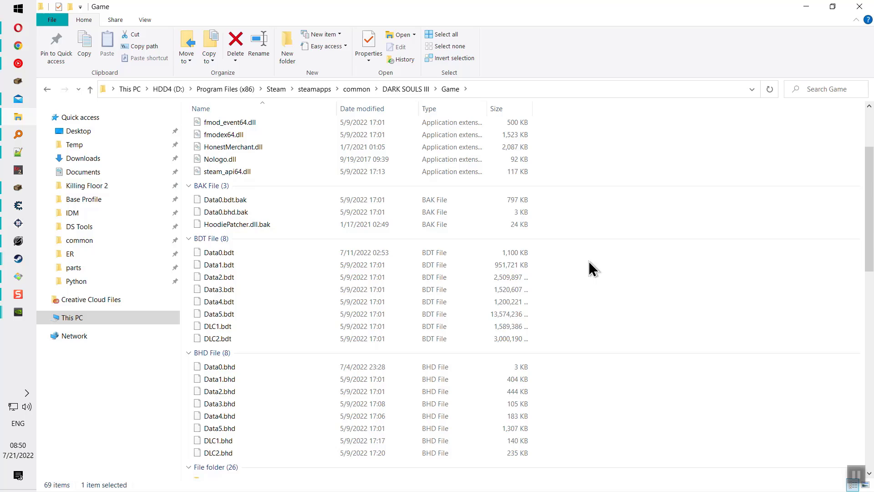
{"action": "left_click_drag", "start_coordinate": [581, 254], "coordinate": [213, 342]}
{"action": "left_click_drag", "start_coordinate": [572, 252], "coordinate": [332, 336]}
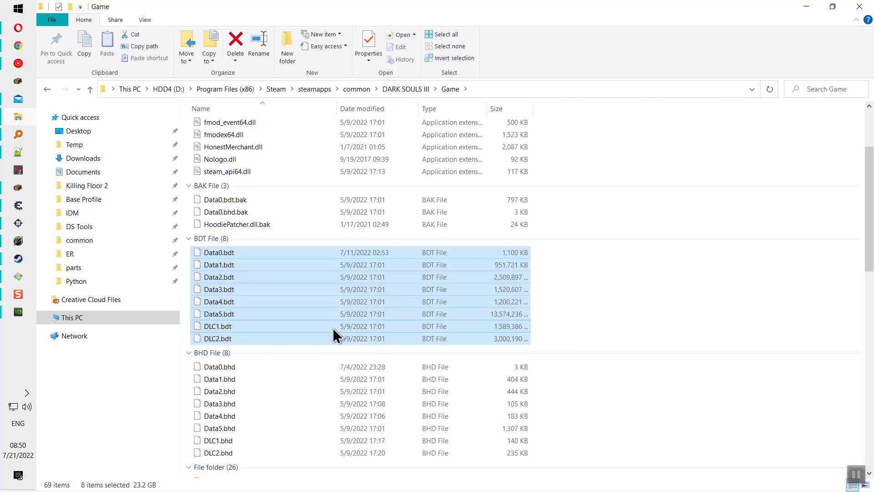
{"action": "left_click", "coordinate": [436, 314]}
- Highlight the folders from _backup to testdata in the Game folder, and open the parts folder
{"action": "scroll", "coordinate": [351, 324], "scroll_direction": "down", "scroll_amount": 8}
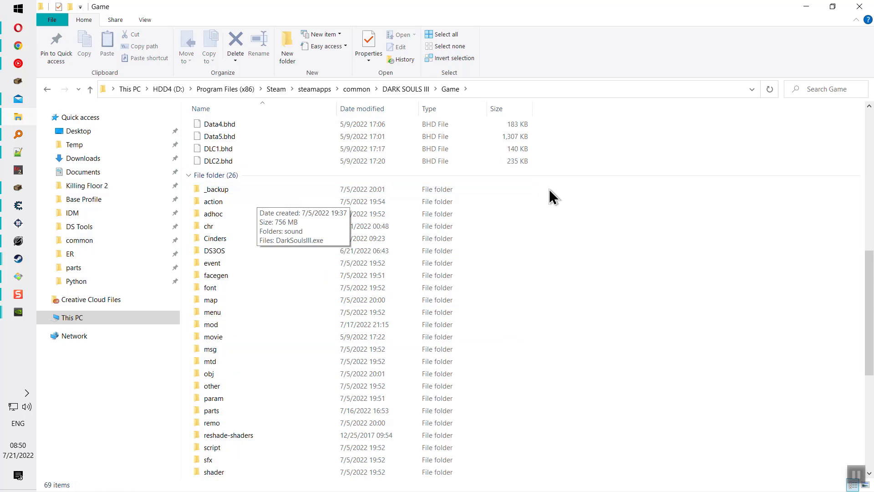
{"action": "left_click_drag", "start_coordinate": [558, 185], "coordinate": [198, 421]}
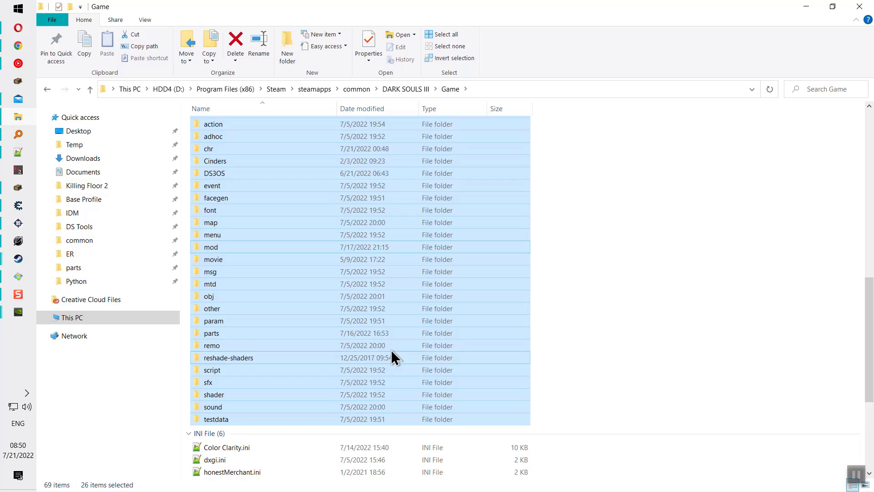
{"action": "left_click", "coordinate": [589, 334]}
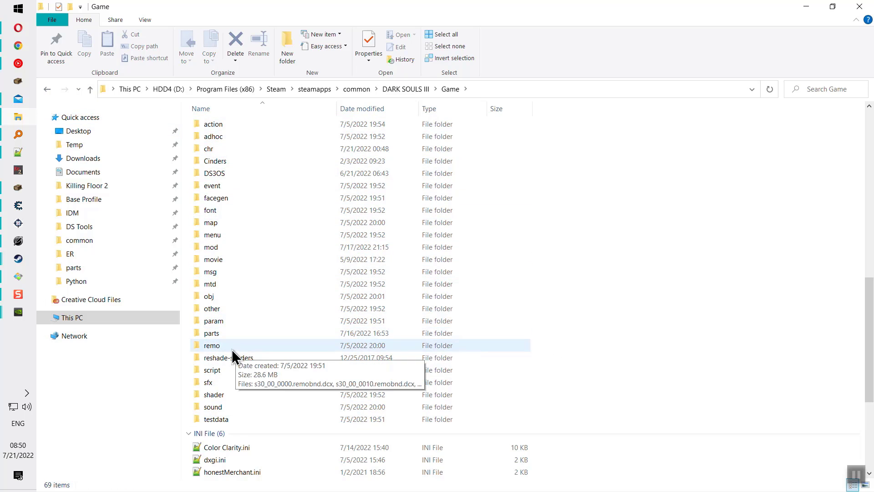
{"action": "double_click", "coordinate": [218, 333]}
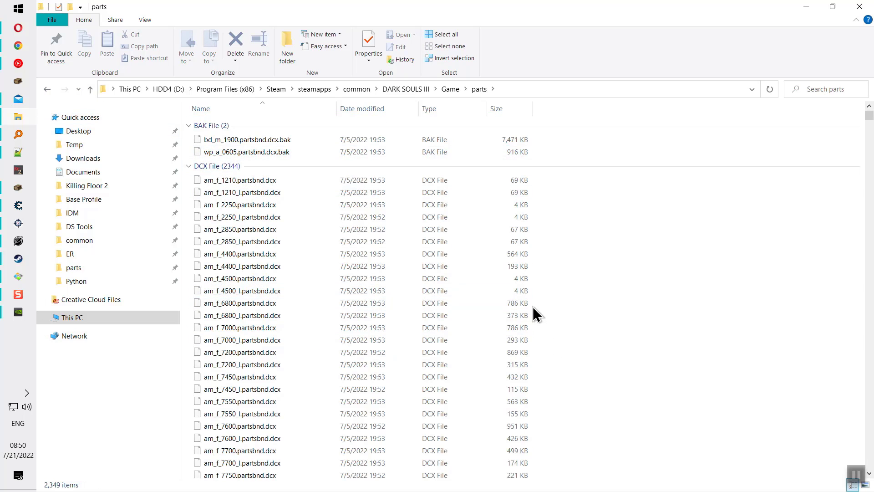
{"action": "scroll", "coordinate": [533, 307], "scroll_direction": "down", "scroll_amount": 20}
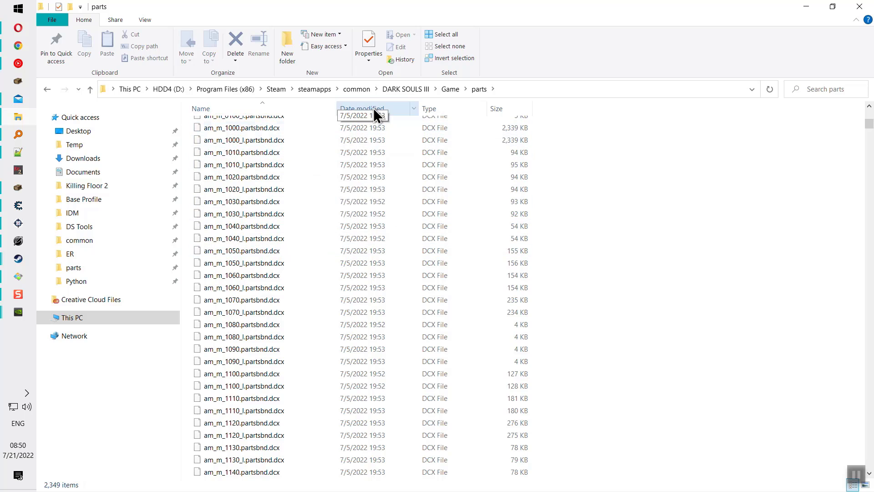
- Switch to Yapped - Rune Bear Edition and display the EquipParamWeapon param table
{"action": "left_click", "coordinate": [18, 187]}
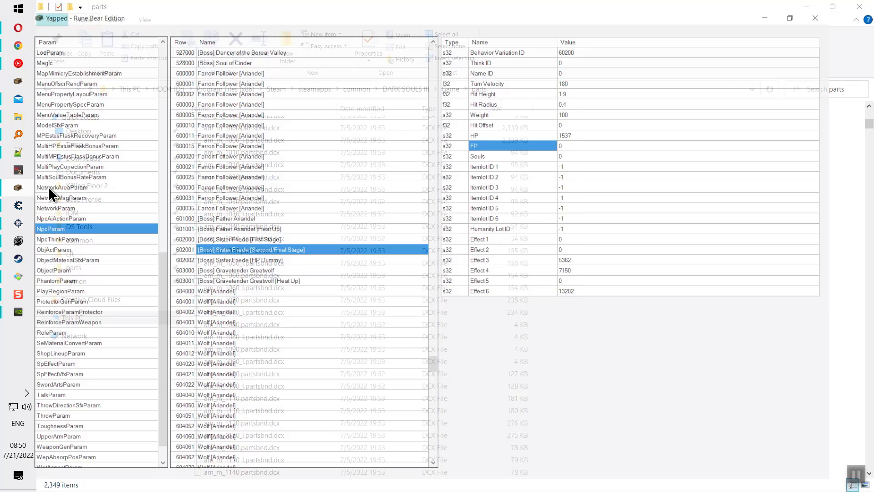
{"action": "left_click", "coordinate": [259, 120]}
{"action": "key", "text": "ctrl+f"}
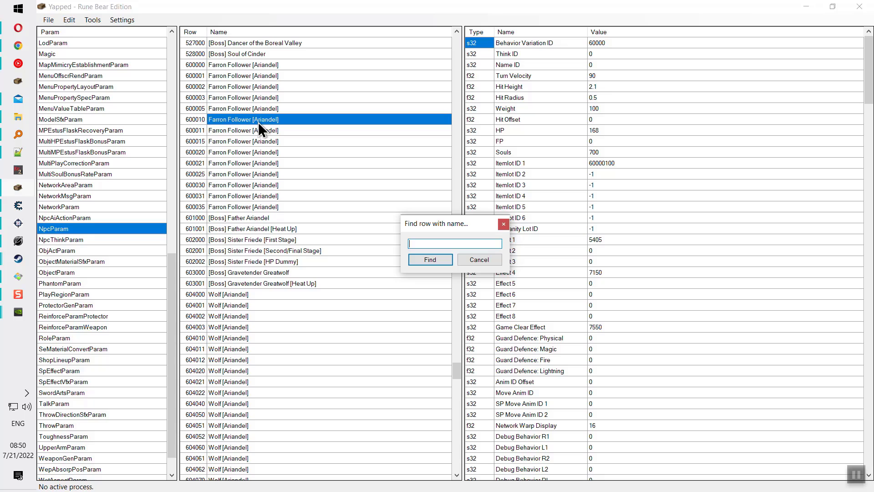
{"action": "key", "text": "Escape"}
{"action": "left_click_drag", "start_coordinate": [169, 257], "coordinate": [170, 133]}
{"action": "left_click", "coordinate": [70, 163]}
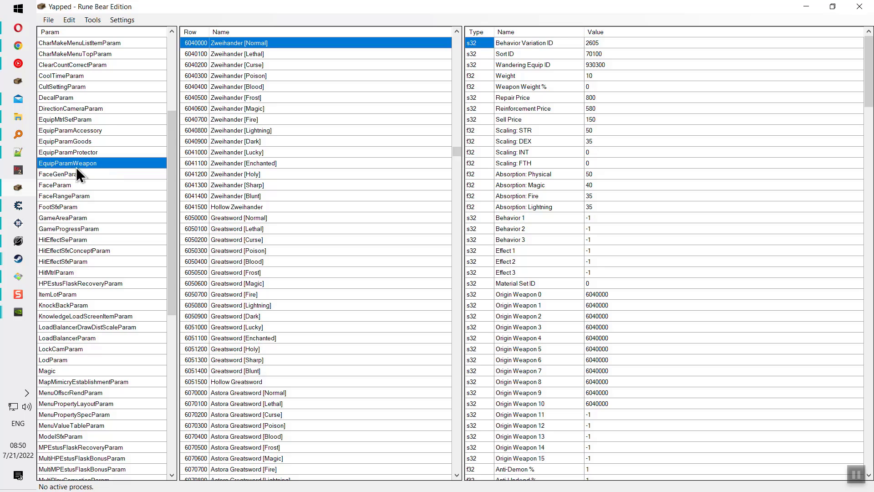
- Search the Zweihander [Normal] row's fields for "model" to locate its Equip Model ID
{"action": "scroll", "coordinate": [228, 98], "scroll_direction": "up", "scroll_amount": 2}
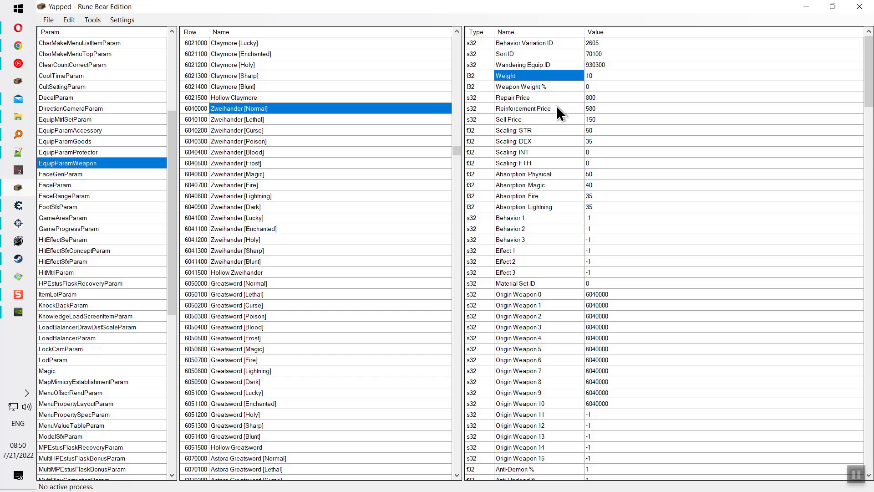
{"action": "key", "text": "ctrl+shift+f"}
{"action": "type", "text": "model"}
{"action": "key", "text": "Return"}
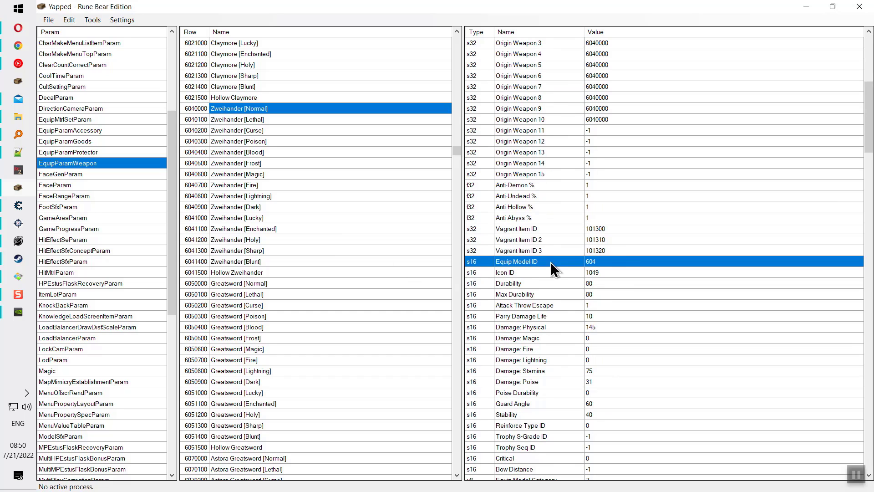
- Display the EquipParamProtector table and search its rows for "ring" to locate the Ringed Knight Hood
{"action": "left_click", "coordinate": [99, 153]}
{"action": "left_click", "coordinate": [257, 100]}
{"action": "key", "text": "ctrl+shift+f"}
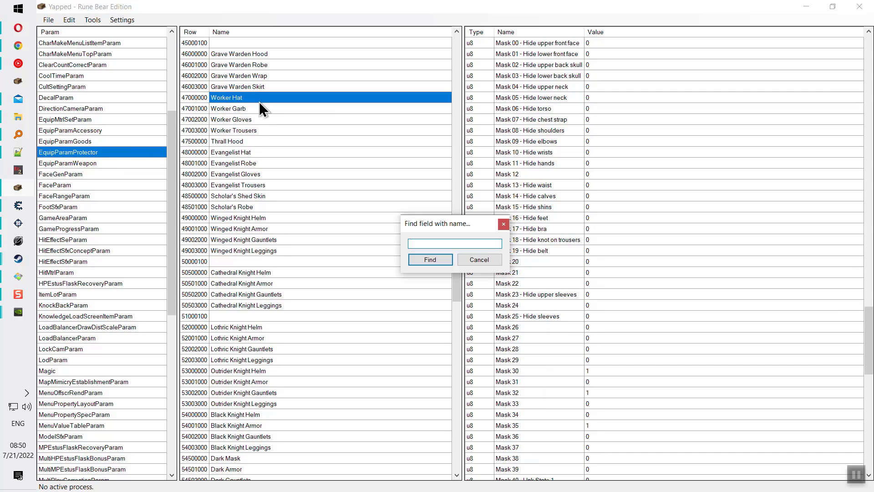
{"action": "key", "text": "Escape"}
{"action": "left_click", "coordinate": [253, 119]}
{"action": "key", "text": "ctrl+f"}
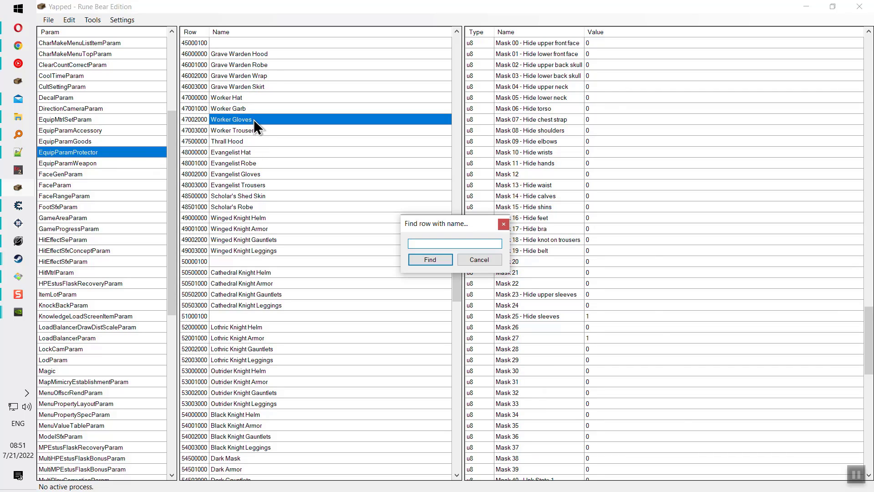
{"action": "type", "text": "ring"}
{"action": "key", "text": "Return"}
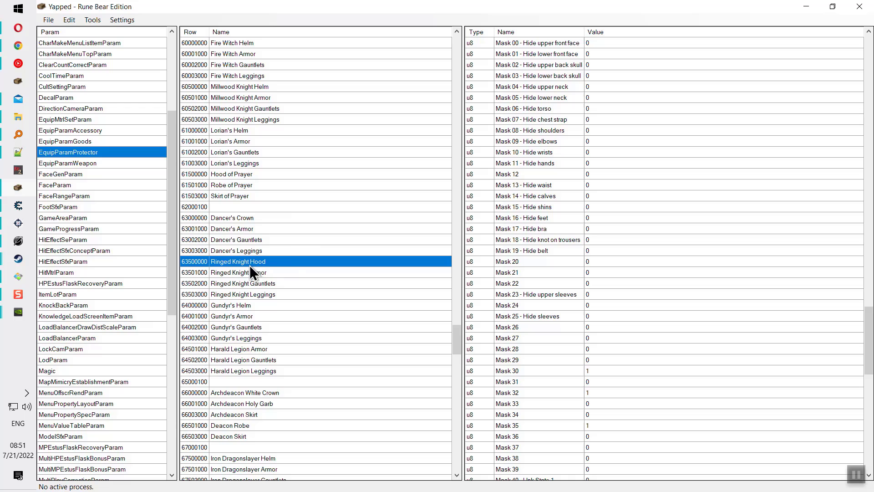
- Find the Model ID field of the Ringed Knight Hood row
{"action": "left_click", "coordinate": [548, 117]}
{"action": "key", "text": "ctrl+f"}
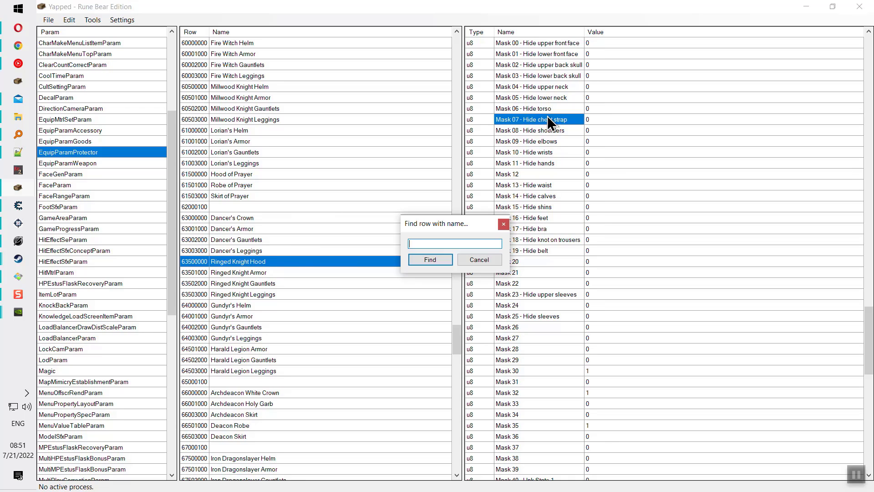
{"action": "key", "text": "Escape"}
{"action": "key", "text": "ctrl+shift+f"}
{"action": "key", "text": "Return"}
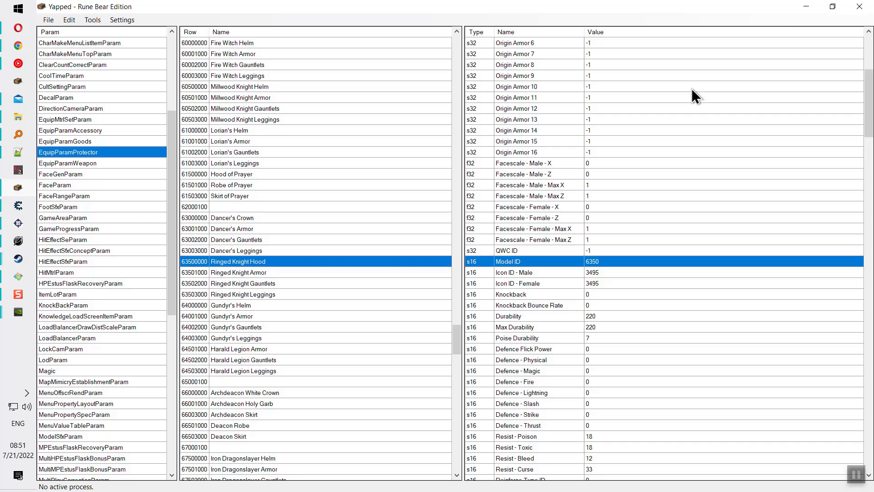
- Switch to File Explorer and search the parts folder for "6350"
{"action": "left_click", "coordinate": [806, 6]}
{"action": "left_click", "coordinate": [835, 90]}
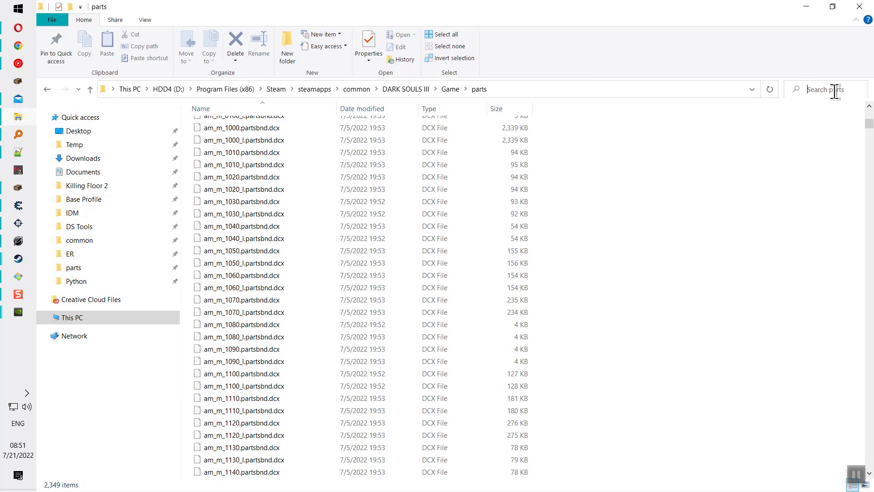
{"action": "type", "text": "6350"}
{"action": "left_click", "coordinate": [856, 89]}
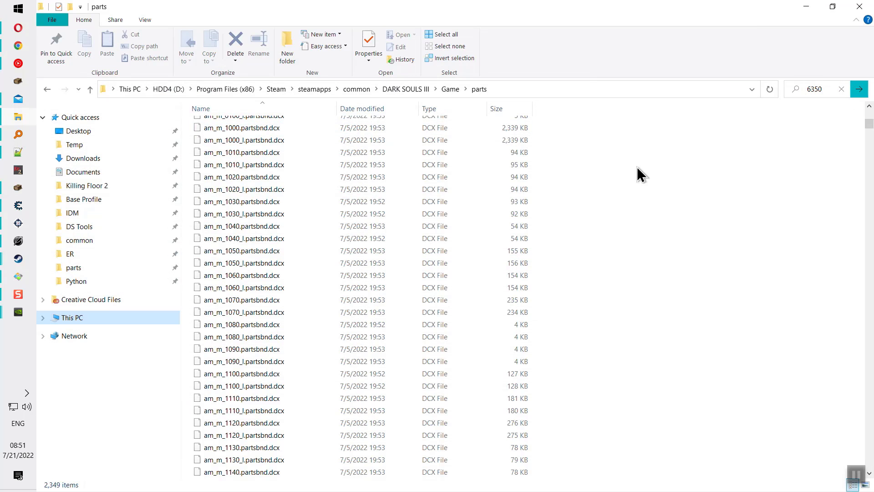
- Examine the part files found for 6350, comparing the hd, lg, am and bd files with their _l variants
{"action": "left_click_drag", "start_coordinate": [425, 381], "coordinate": [185, 50]}
{"action": "left_click_drag", "start_coordinate": [520, 384], "coordinate": [211, 99]}
{"action": "left_click", "coordinate": [432, 381]}
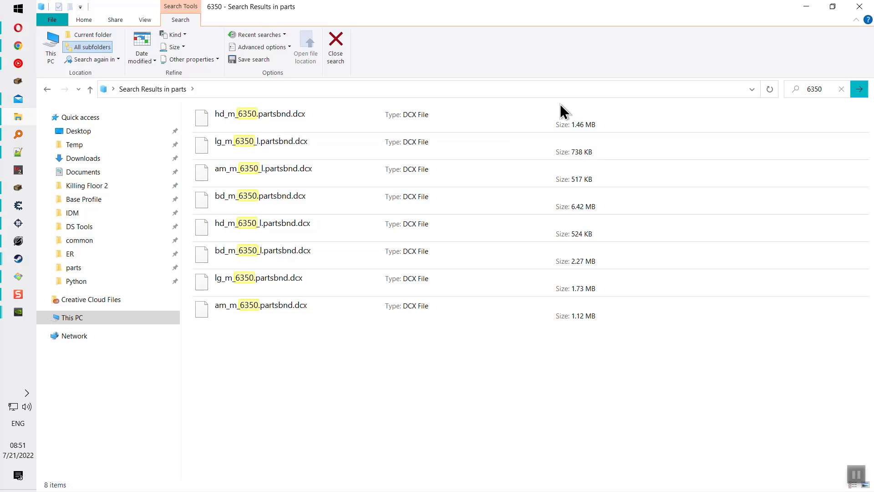
{"action": "left_click_drag", "start_coordinate": [430, 346], "coordinate": [223, 87]}
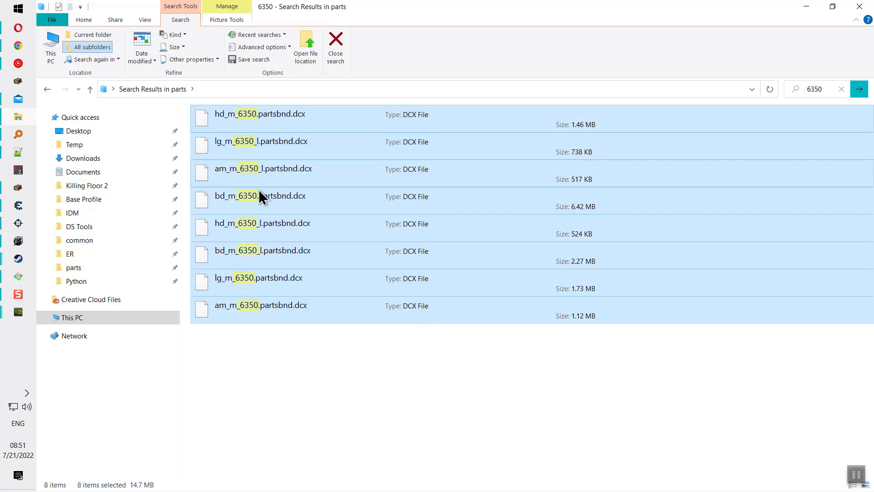
{"action": "left_click", "coordinate": [228, 125]}
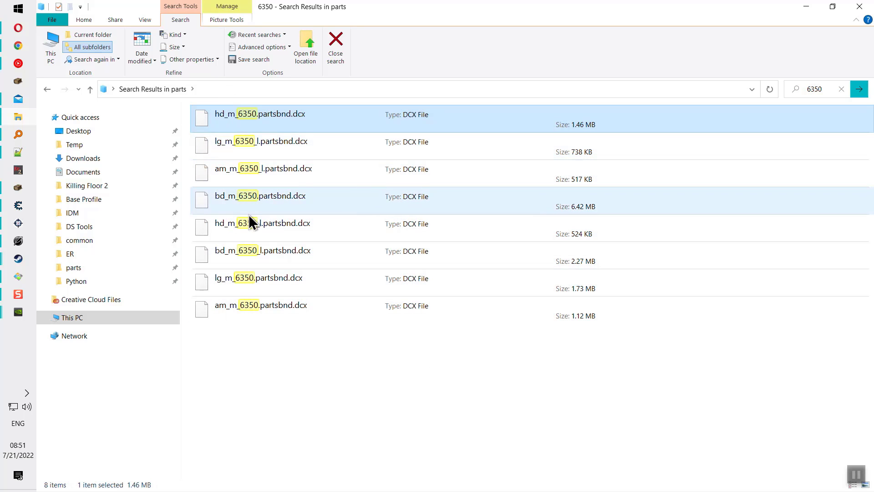
{"action": "left_click", "coordinate": [228, 209]}
{"action": "left_click", "coordinate": [236, 123]}
{"action": "left_click", "coordinate": [228, 223]}
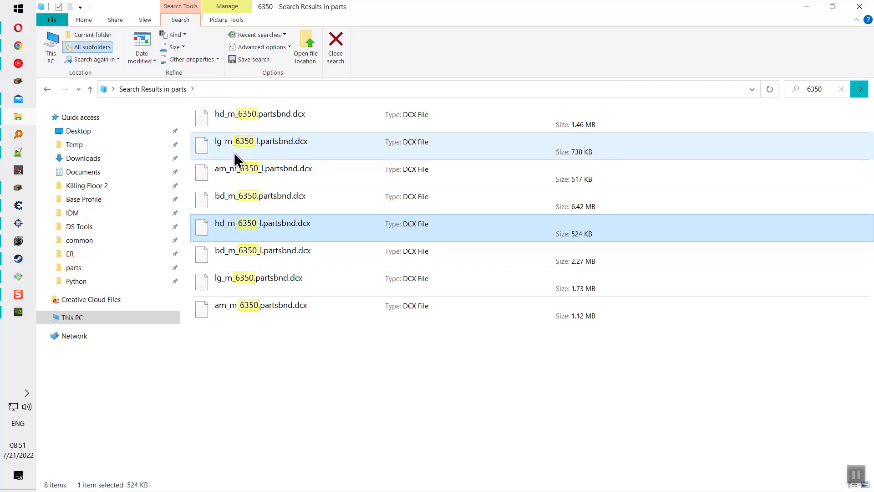
{"action": "left_click", "coordinate": [228, 172]}
{"action": "left_click", "coordinate": [240, 139]}
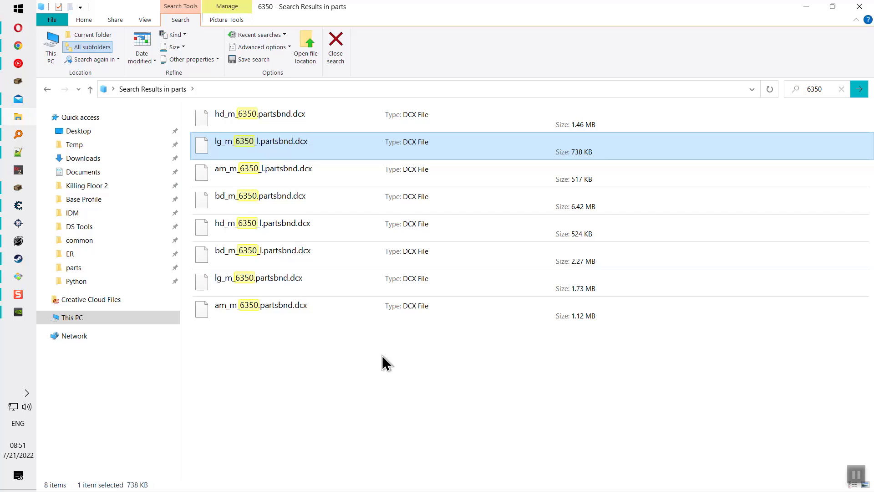
- Copy the paths of all eight found part files and paste them into a new document in Notepad++
{"action": "key", "text": "ctrl+a"}
{"action": "right_click", "coordinate": [273, 150]}
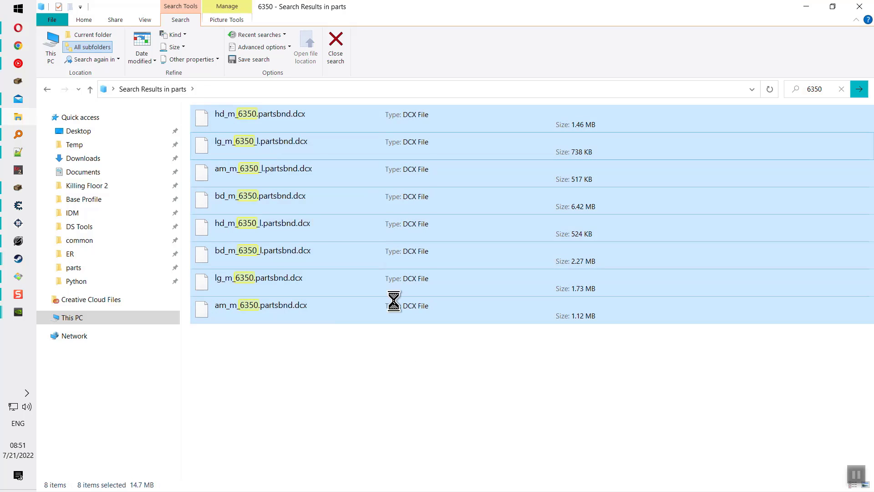
{"action": "left_click", "coordinate": [324, 295]}
{"action": "left_click", "coordinate": [16, 156]}
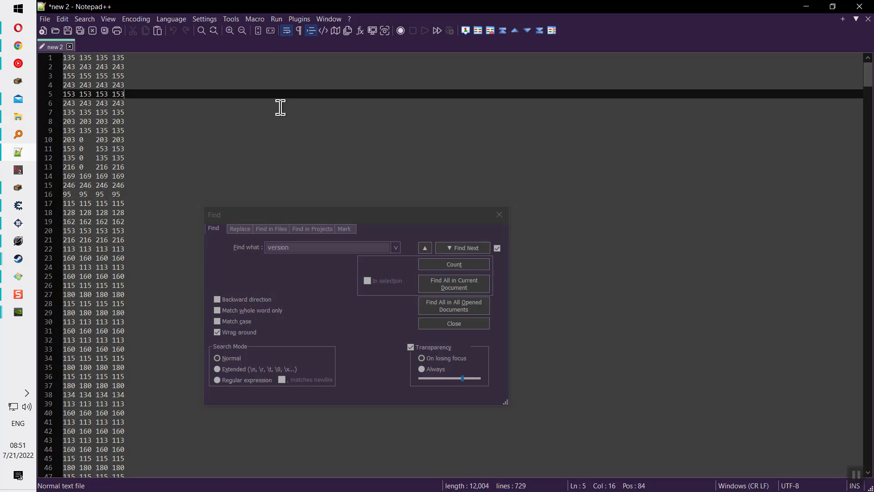
{"action": "double_click", "coordinate": [226, 46]}
{"action": "key", "text": "ctrl+v"}
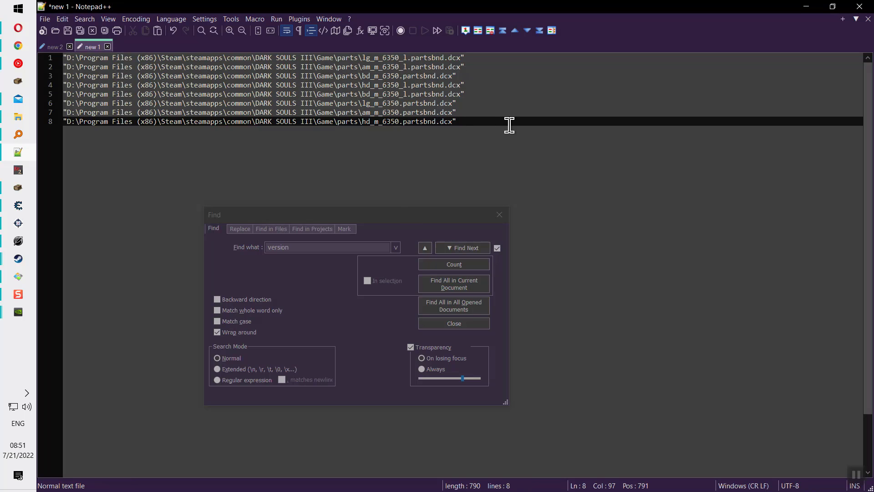
- Examine the pasted part file paths, highlighting individual lines and the _l suffix in their file names
{"action": "key", "text": "ctrl+a"}
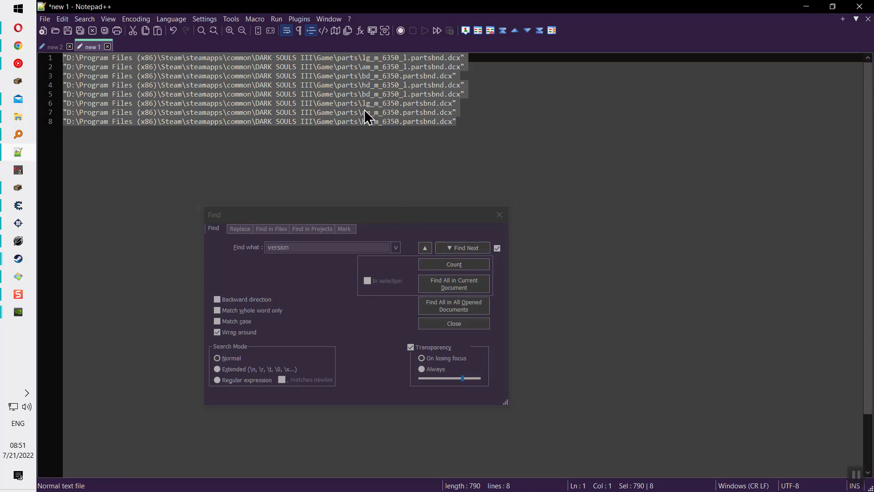
{"action": "left_click_drag", "start_coordinate": [465, 127], "coordinate": [59, 55]}
{"action": "left_click", "coordinate": [84, 19]}
{"action": "left_click_drag", "start_coordinate": [548, 136], "coordinate": [45, 57]}
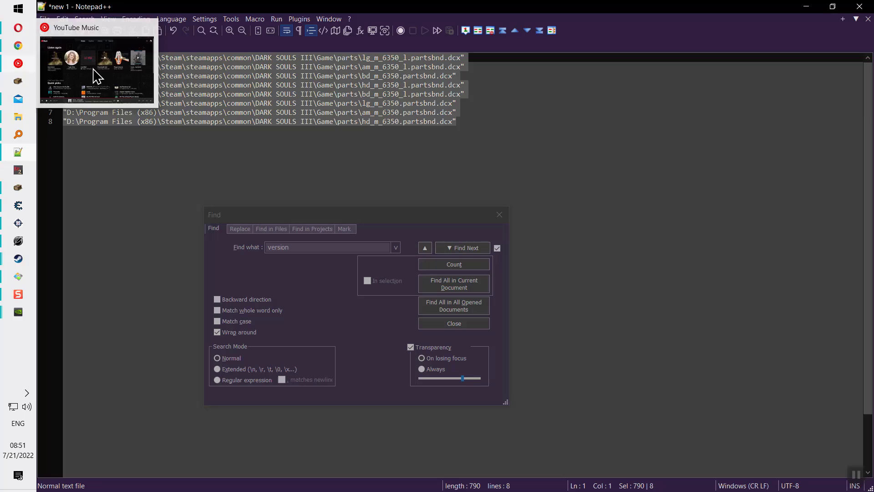
{"action": "left_click", "coordinate": [457, 113]}
{"action": "left_click_drag", "start_coordinate": [402, 57], "coordinate": [407, 93]}
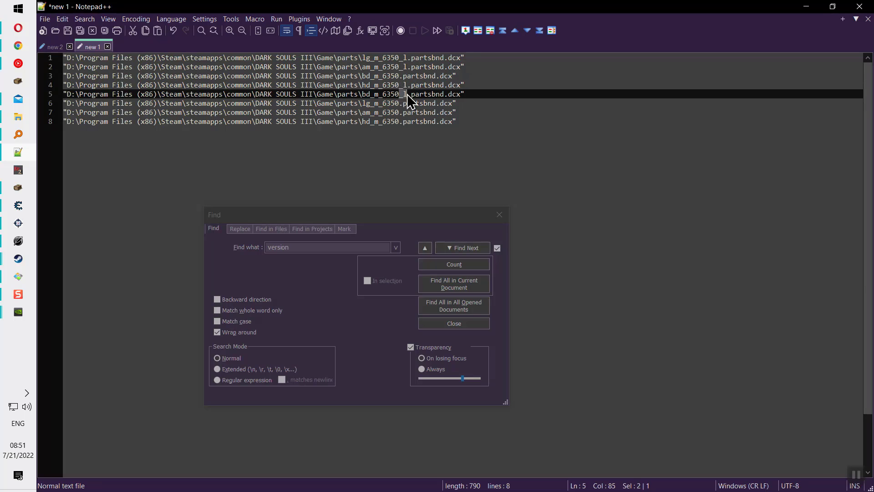
{"action": "left_click_drag", "start_coordinate": [493, 70], "coordinate": [32, 50]}
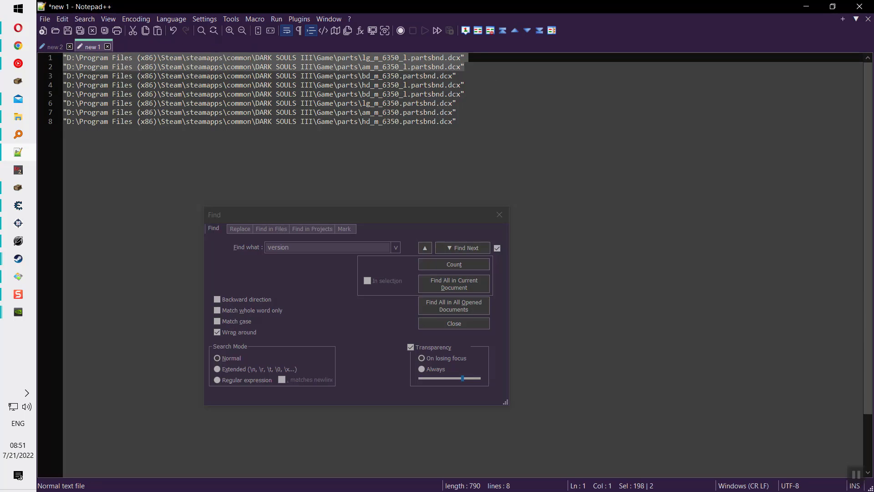
{"action": "left_click", "coordinate": [484, 69]}
{"action": "left_click_drag", "start_coordinate": [484, 69], "coordinate": [68, 54]}
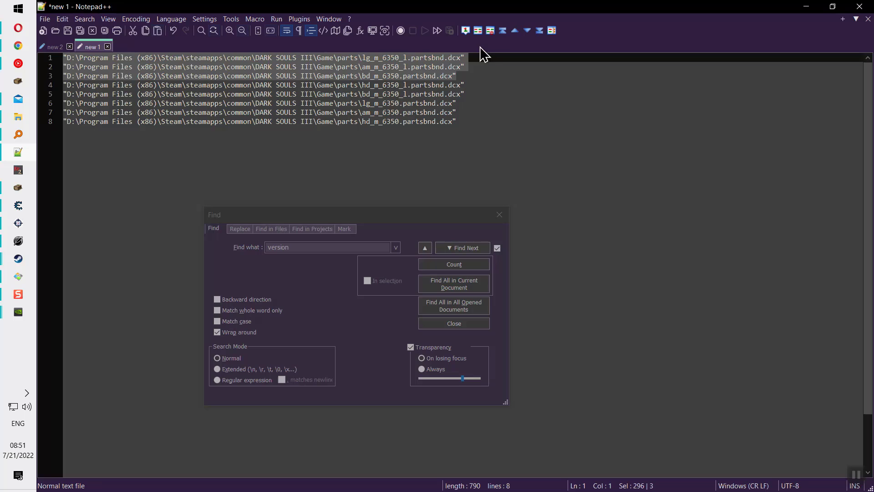
{"action": "left_click", "coordinate": [517, 68]}
{"action": "left_click_drag", "start_coordinate": [517, 68], "coordinate": [104, 54]}
{"action": "left_click", "coordinate": [500, 69]}
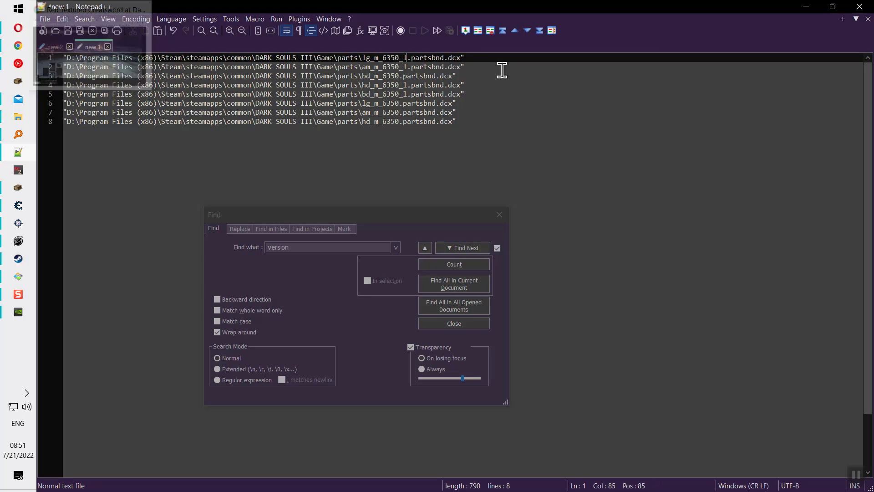
{"action": "left_click_drag", "start_coordinate": [499, 69], "coordinate": [362, 56]}
{"action": "left_click_drag", "start_coordinate": [466, 67], "coordinate": [392, 80]}
{"action": "left_click", "coordinate": [393, 78]}
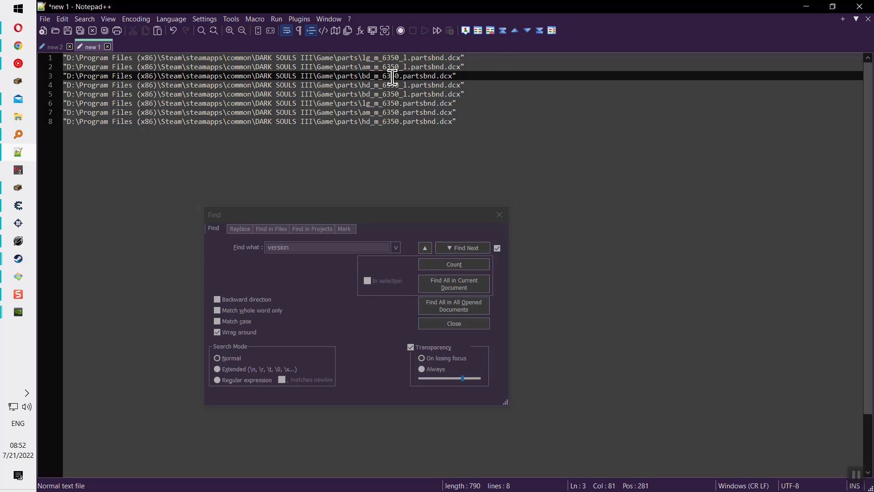
- Enlarge the text and compare the bd_m_6350 file name on line 3 with the am_m_6350_l name above it
{"action": "scroll", "coordinate": [396, 80], "scroll_direction": "up", "scroll_amount": 2, "text": "ctrl"}
{"action": "double_click", "coordinate": [456, 82]}
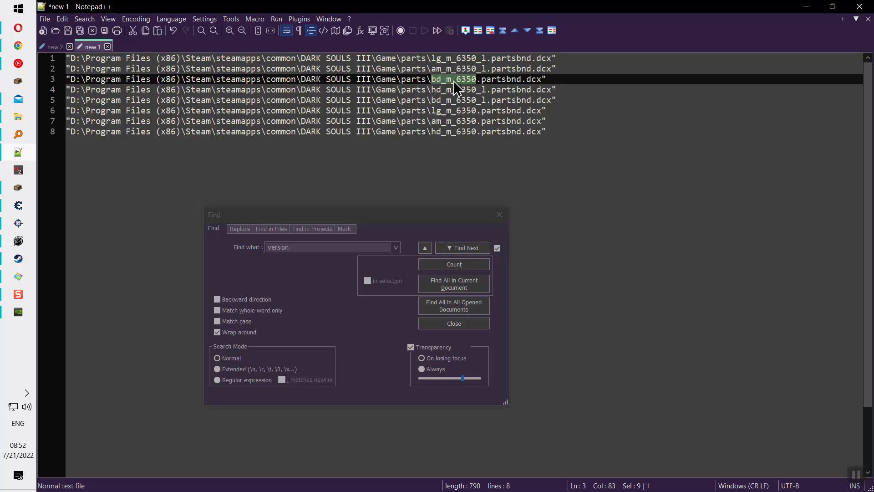
{"action": "left_click", "coordinate": [459, 68]}
{"action": "left_click", "coordinate": [464, 80]}
{"action": "double_click", "coordinate": [473, 68]}
{"action": "left_click", "coordinate": [455, 81]}
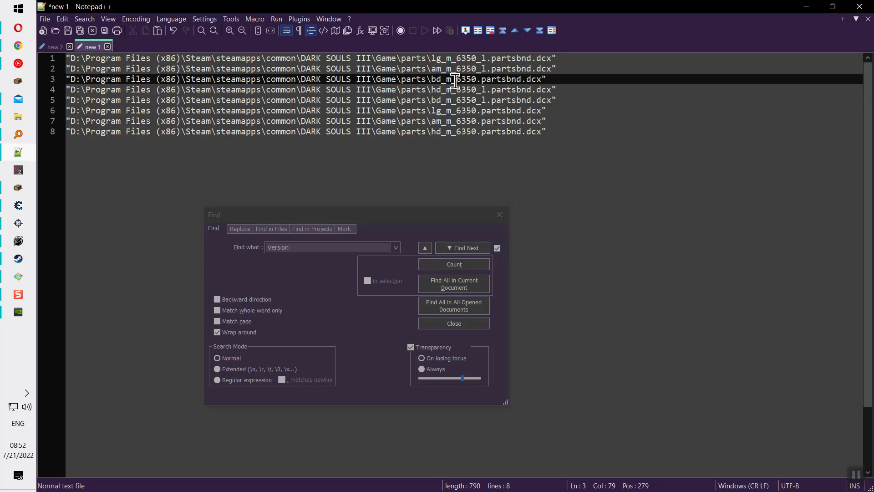
- Return to the 6350 search results in File Explorer and view the Yabber actions available for all the part files
{"action": "left_click", "coordinate": [806, 6]}
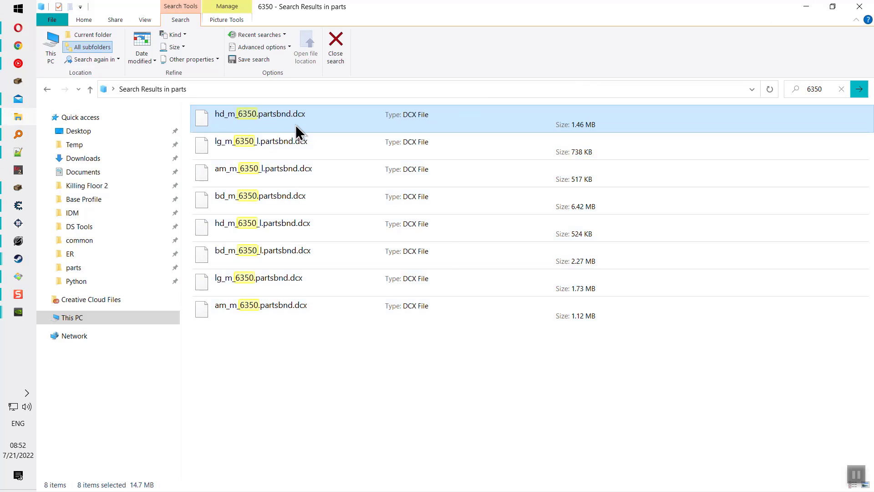
{"action": "left_click", "coordinate": [296, 125]}
{"action": "right_click", "coordinate": [296, 125]}
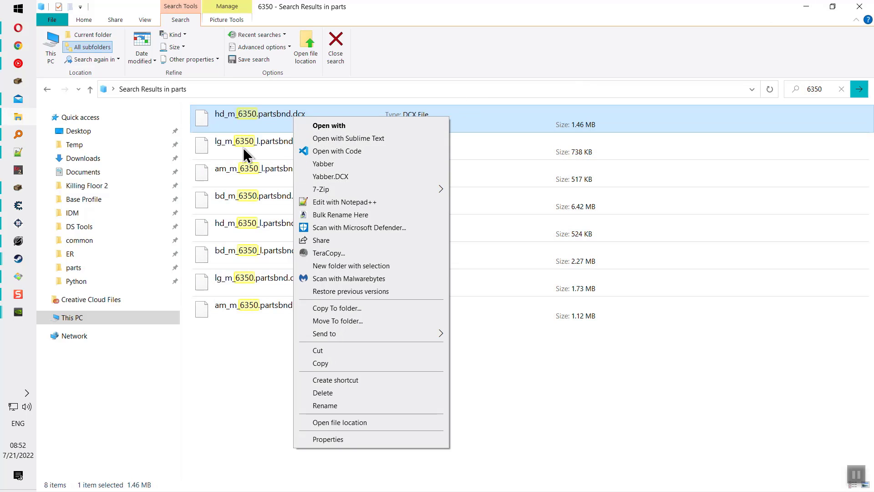
{"action": "left_click", "coordinate": [256, 148]}
{"action": "left_click_drag", "start_coordinate": [408, 353], "coordinate": [291, 120]}
{"action": "right_click", "coordinate": [273, 148]}
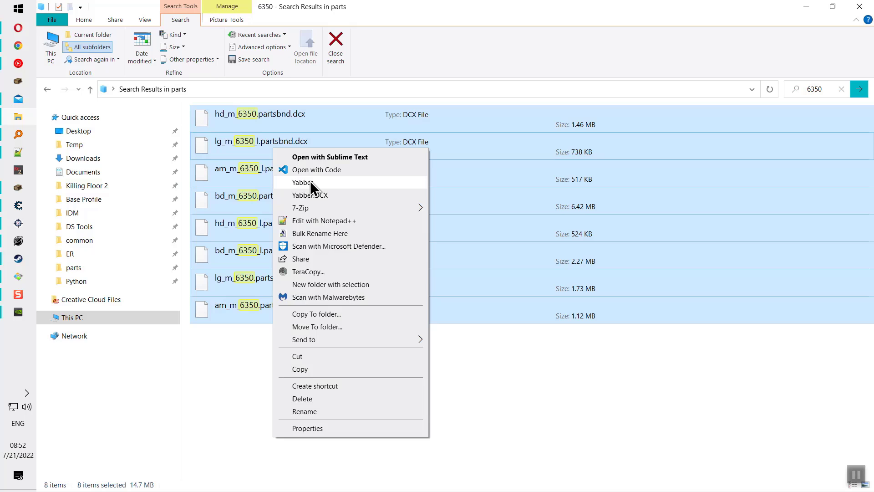
{"action": "left_click", "coordinate": [227, 370]}
- Go to the Yabber 1.3.1 folder in DS Tools, run Yabber.Context.exe, enter r at its registration prompt and close it
{"action": "left_click", "coordinate": [84, 270]}
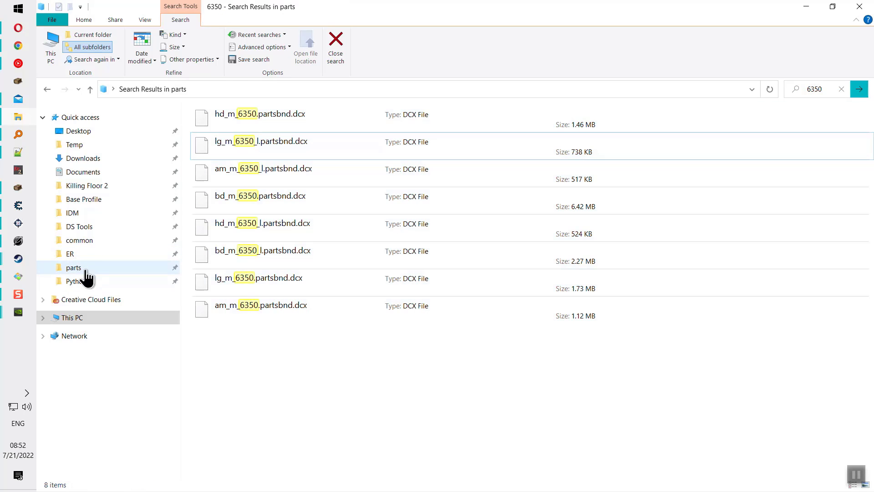
{"action": "left_click", "coordinate": [84, 229]}
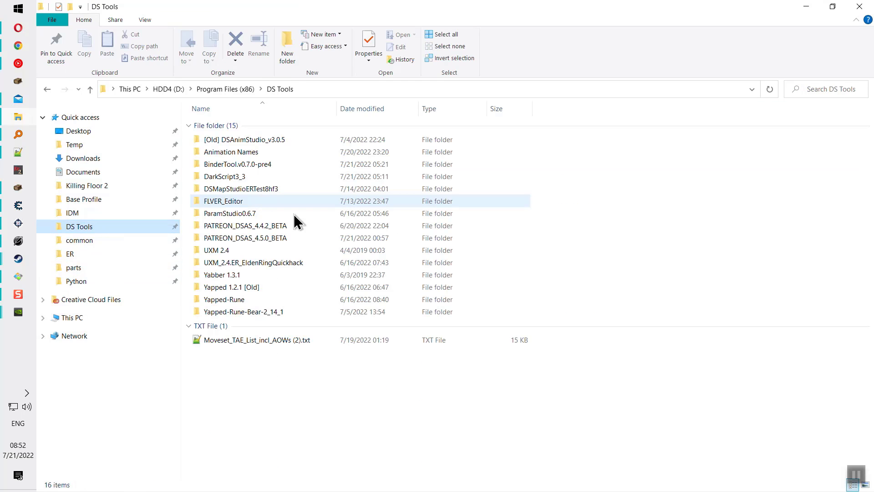
{"action": "double_click", "coordinate": [228, 276]}
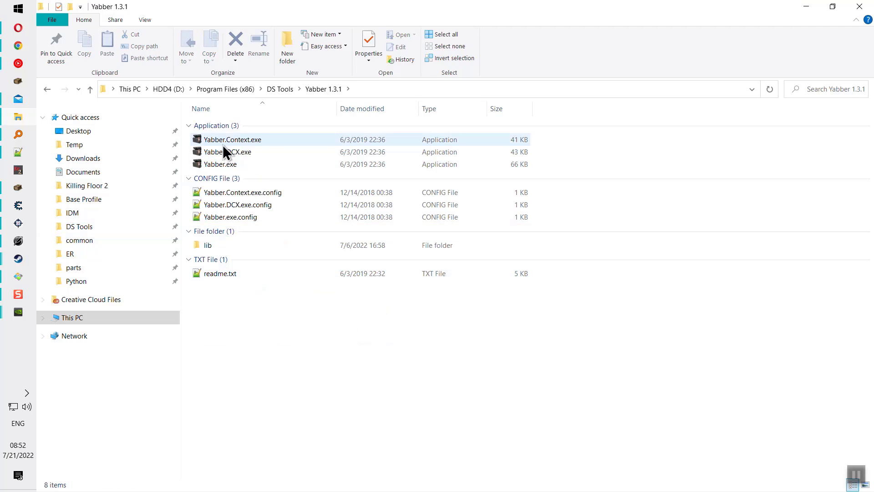
{"action": "double_click", "coordinate": [242, 141]}
{"action": "type", "text": "r"}
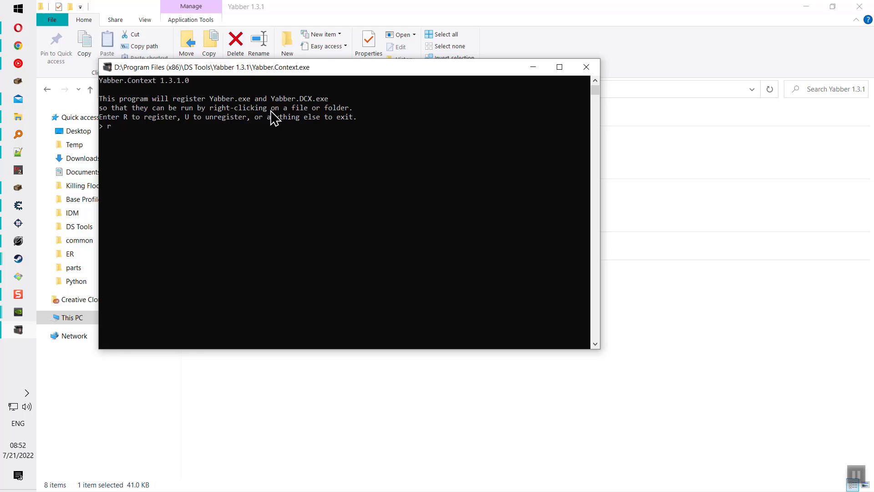
{"action": "left_click", "coordinate": [583, 70]}
- Refresh the Yabber folder and go back to the parts folder inside the game's mod folder
{"action": "right_click", "coordinate": [400, 320]}
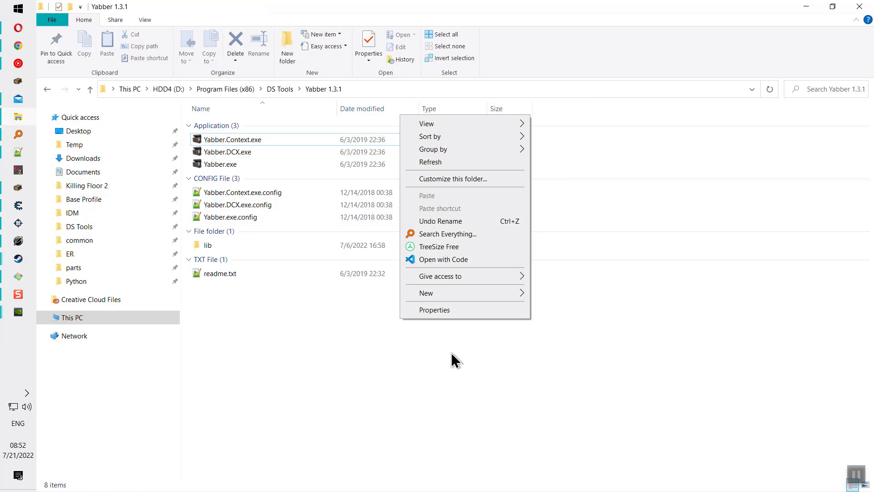
{"action": "left_click", "coordinate": [437, 162]}
{"action": "left_click", "coordinate": [47, 89]}
{"action": "left_click", "coordinate": [47, 90]}
{"action": "left_click", "coordinate": [46, 90]}
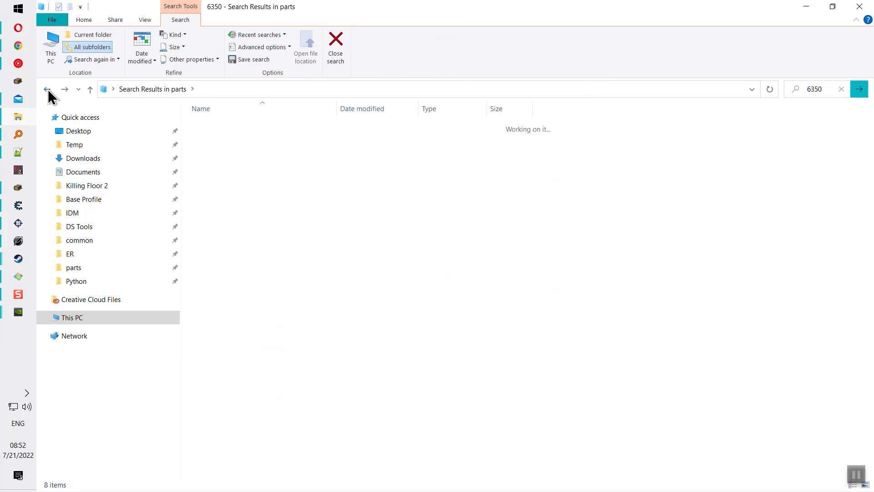
{"action": "left_click", "coordinate": [48, 89]}
{"action": "left_click", "coordinate": [46, 90]}
{"action": "left_click", "coordinate": [47, 90]}
{"action": "left_click", "coordinate": [46, 89]}
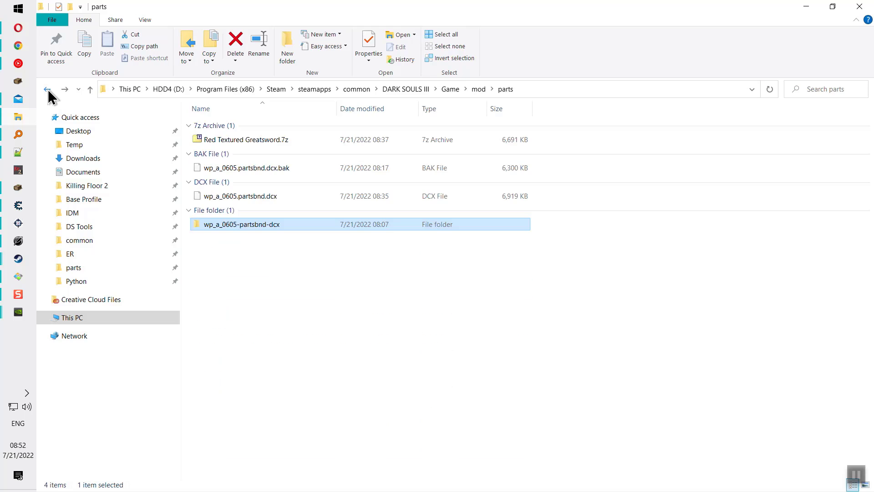
- Look into the unpacked wp_a_0605-partsbnd-dcx folder and view the actions available for wp_a_0605.partsbnd.dcx
{"action": "double_click", "coordinate": [292, 227]}
{"action": "left_click", "coordinate": [275, 145]}
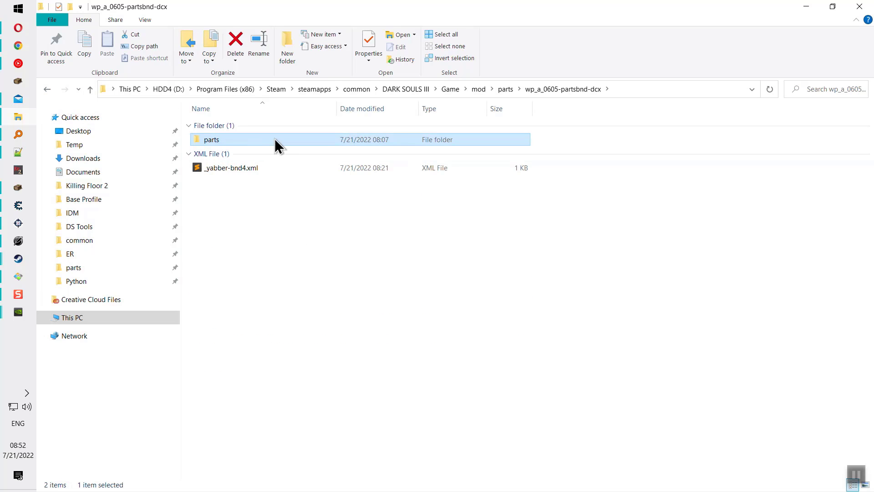
{"action": "left_click", "coordinate": [506, 89]}
{"action": "left_click", "coordinate": [241, 196]}
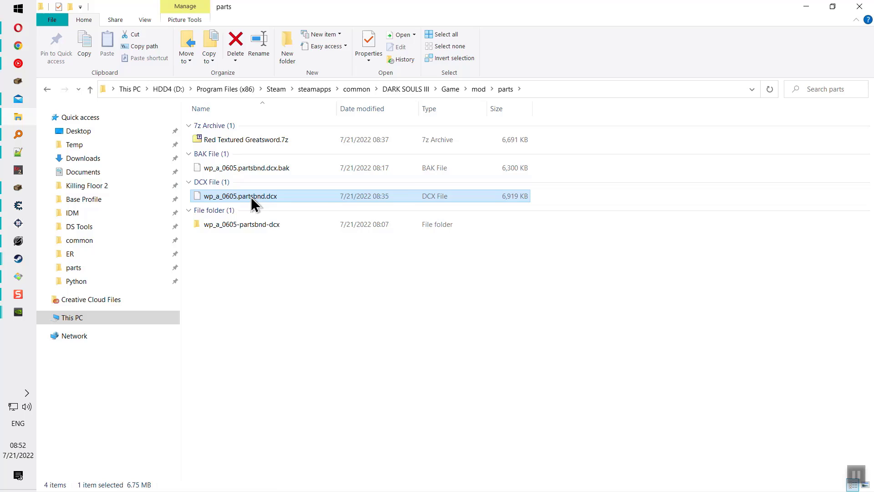
{"action": "right_click", "coordinate": [251, 197]}
{"action": "left_click", "coordinate": [230, 271]}
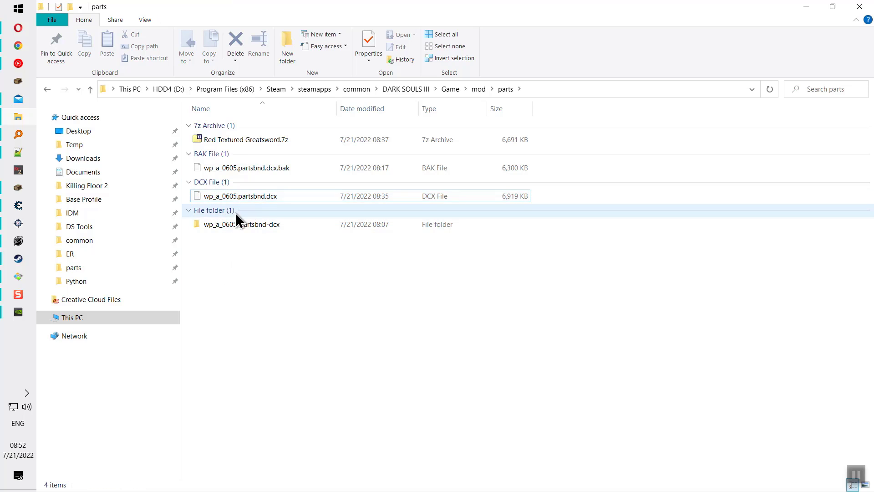
- Go through wp_a_0605-partsbnd-dcx to its WP_A_0605 weapon folder and examine WP_A_0605.tpf and its unpacked folder
{"action": "double_click", "coordinate": [242, 221]}
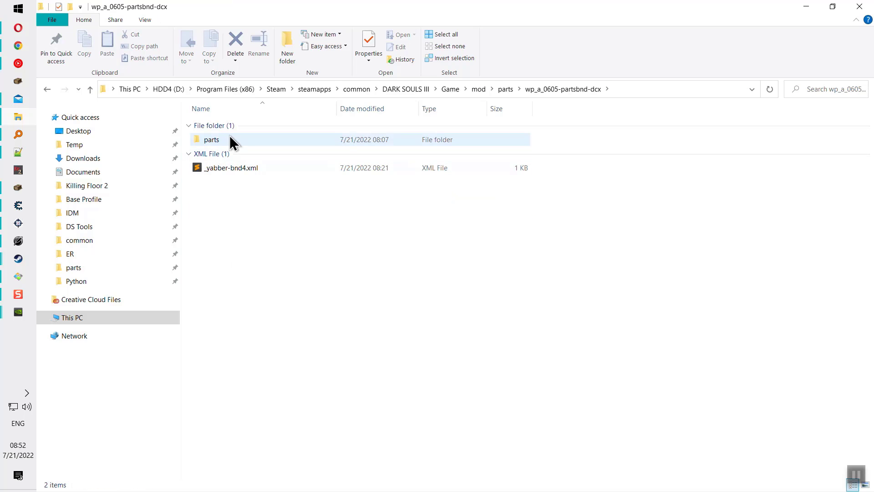
{"action": "double_click", "coordinate": [250, 139]}
{"action": "double_click", "coordinate": [250, 140]}
{"action": "double_click", "coordinate": [251, 139]}
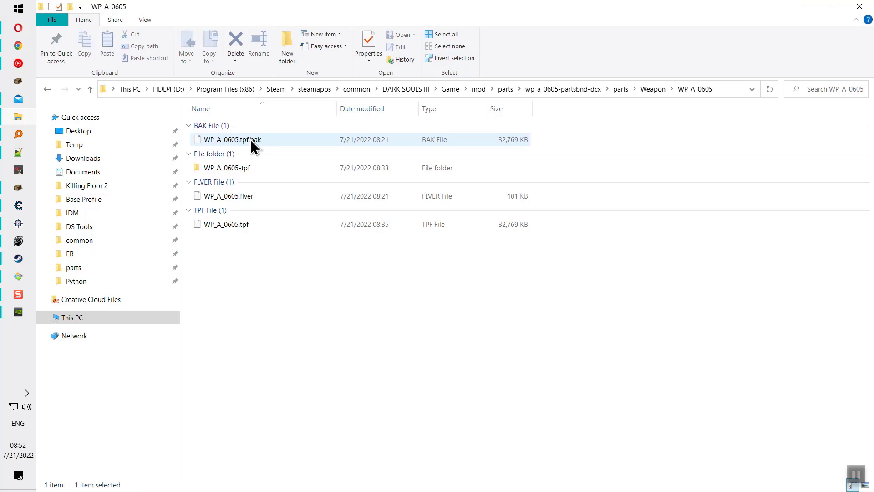
{"action": "left_click", "coordinate": [244, 169]}
{"action": "left_click", "coordinate": [244, 225]}
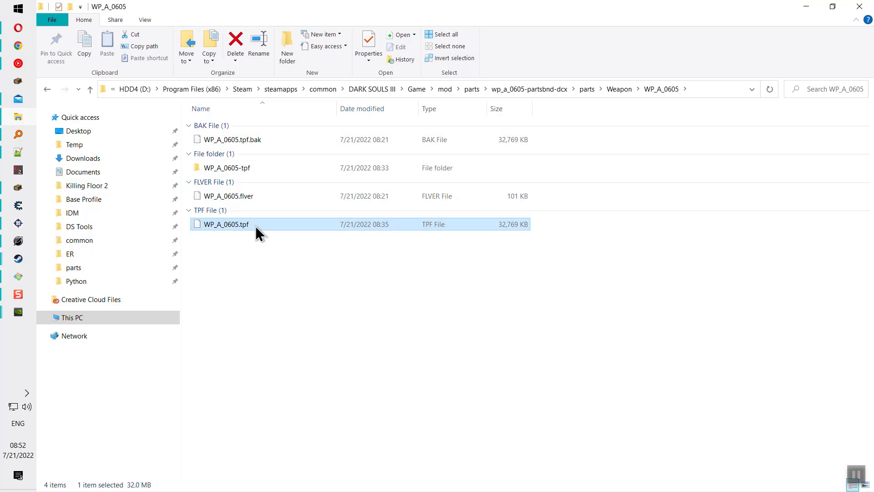
{"action": "left_click_drag", "start_coordinate": [291, 252], "coordinate": [278, 214]}
- Open the WP_A_0605-tpf folder and select its converted PNG textures
{"action": "double_click", "coordinate": [251, 169]}
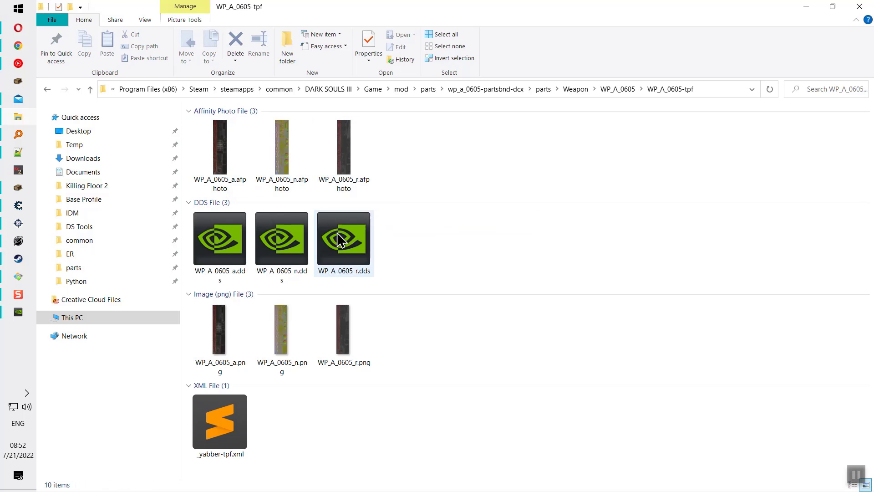
{"action": "left_click_drag", "start_coordinate": [411, 320], "coordinate": [208, 346]}
{"action": "left_click_drag", "start_coordinate": [462, 337], "coordinate": [237, 335]}
{"action": "left_click", "coordinate": [231, 321]}
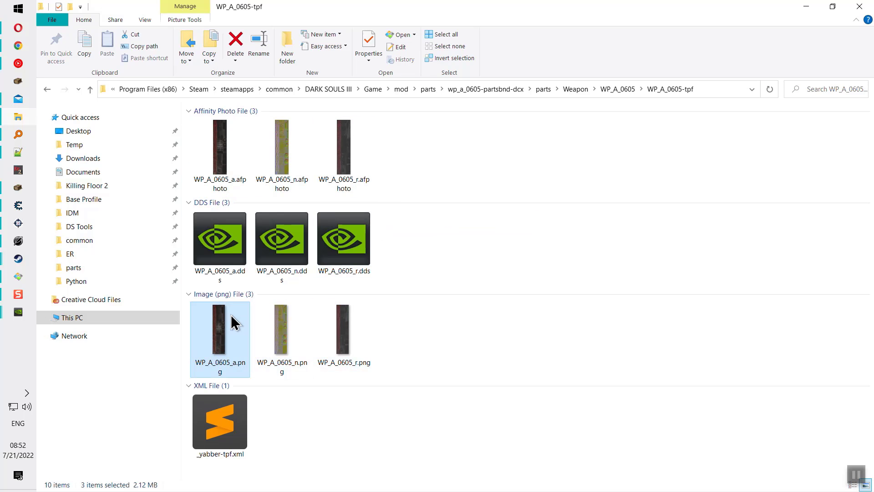
- Open the WP_A_0605 textures in the image viewer, look at the WP_A_0605_n.dds normal map, and close the viewer
{"action": "left_click", "coordinate": [285, 329]}
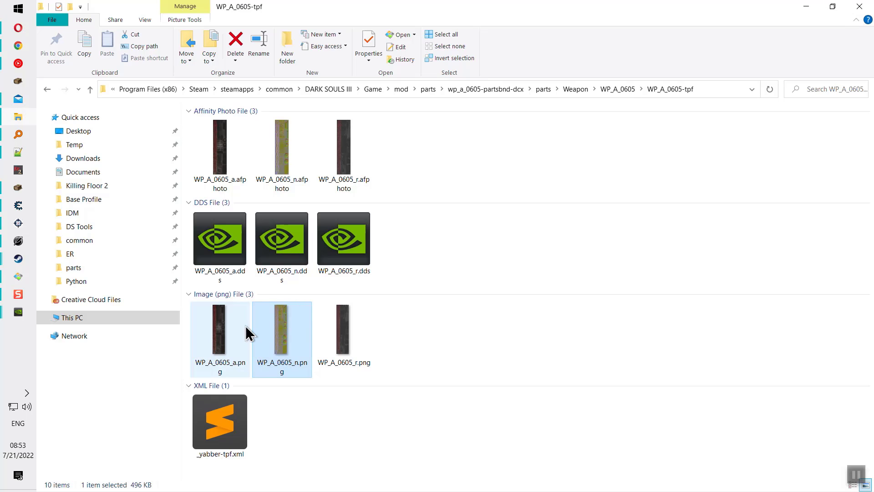
{"action": "double_click", "coordinate": [248, 334]}
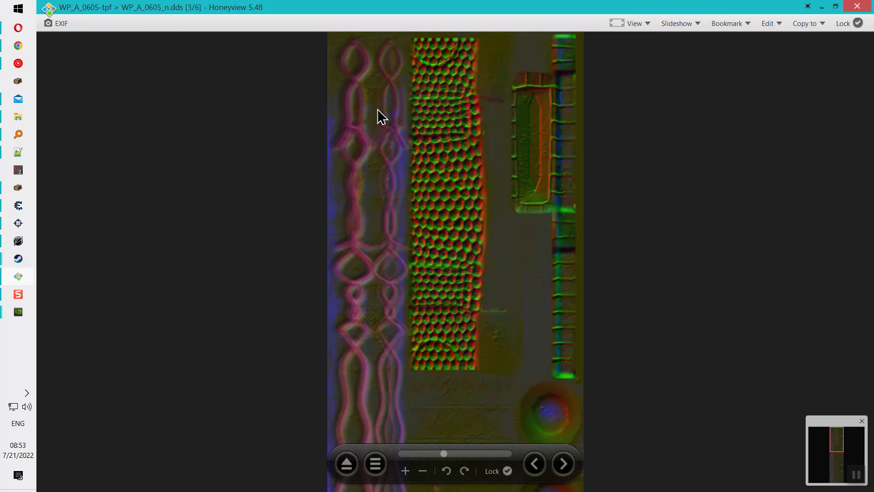
{"action": "key", "text": "Escape"}
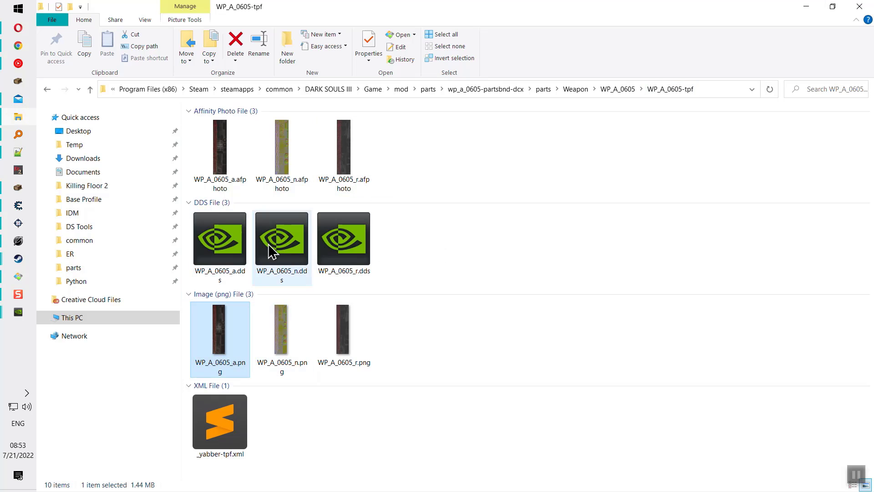
- Open WP_A_0605_a.dds in NVIDIA Texture Tools Exporter, keep the BC7 format, and set the image type to Normal Map : Tangent Space
{"action": "double_click", "coordinate": [222, 244]}
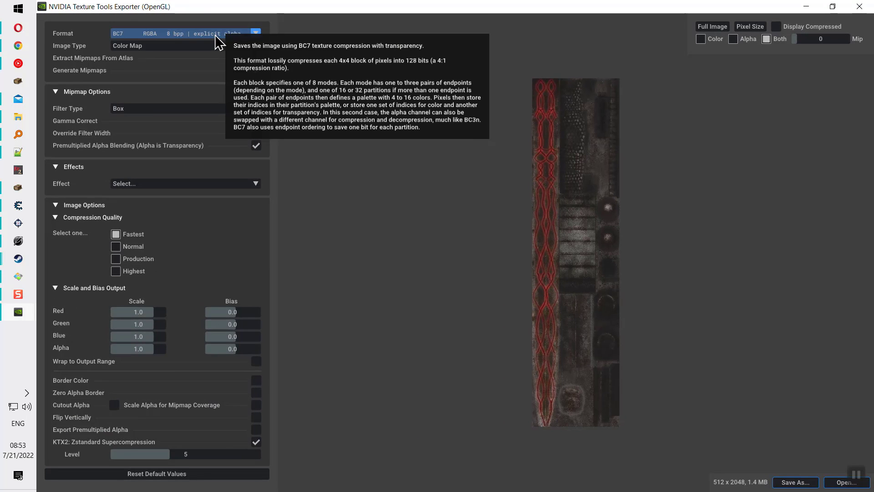
{"action": "left_click", "coordinate": [215, 35]}
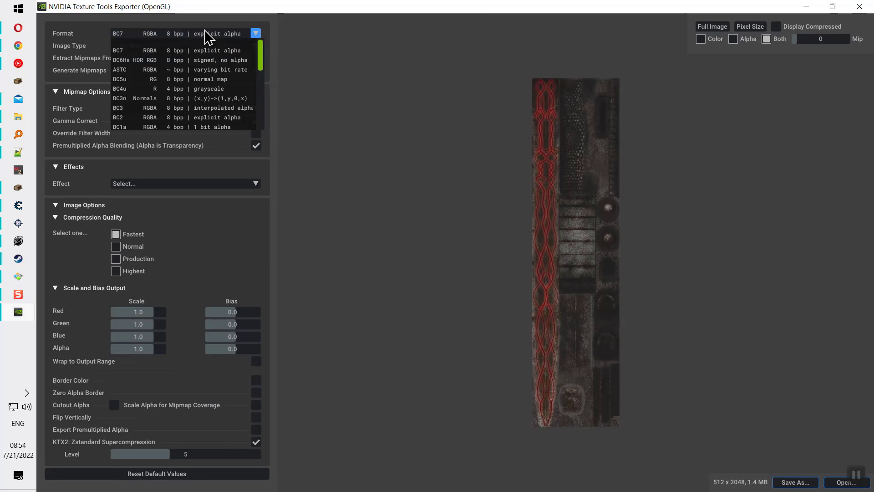
{"action": "left_click", "coordinate": [189, 50]}
{"action": "left_click", "coordinate": [175, 46]}
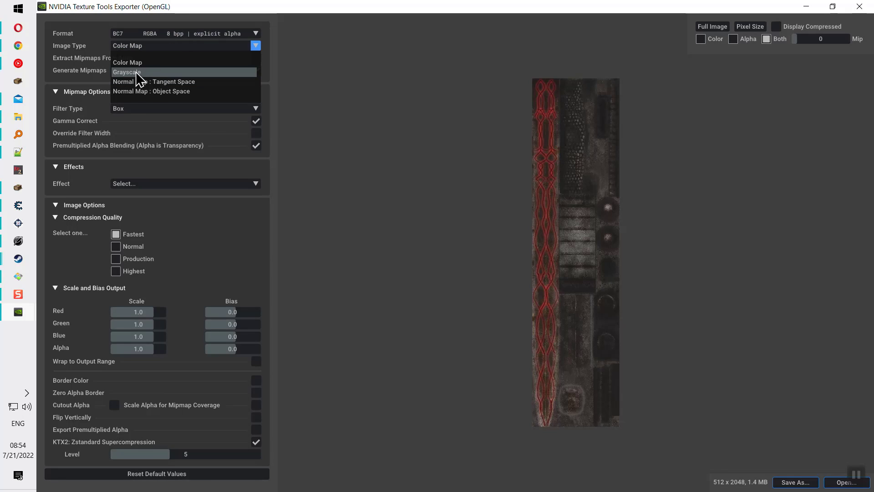
{"action": "left_click", "coordinate": [169, 83]}
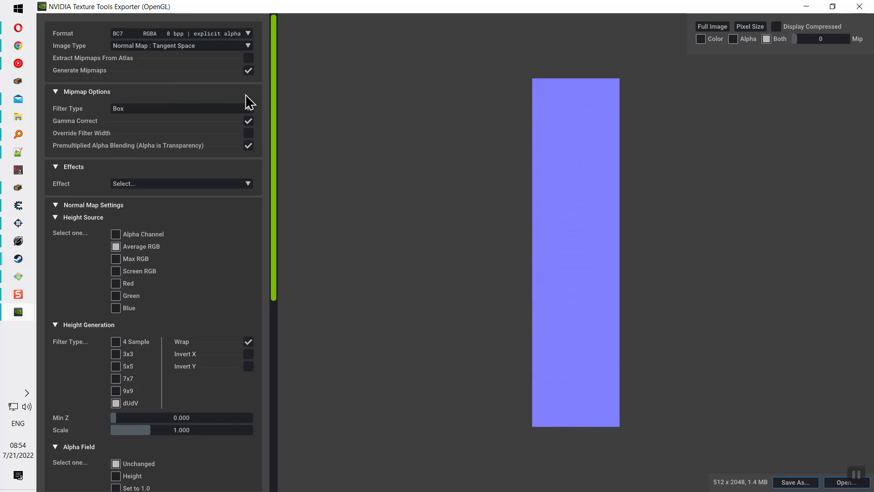
- Raise the normal map's height generation scale to about 48.8, inspect the preview, and increase it to about 61.48
{"action": "scroll", "coordinate": [191, 210], "scroll_direction": "down", "scroll_amount": 3}
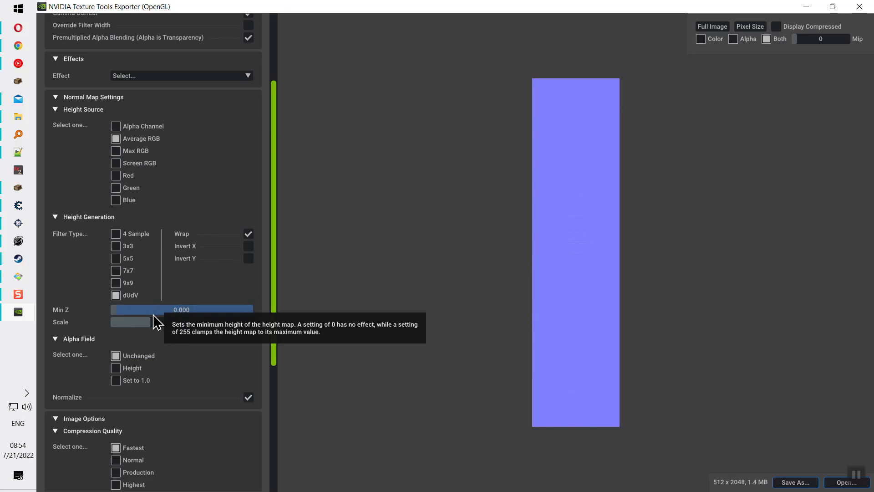
{"action": "left_click_drag", "start_coordinate": [165, 323], "coordinate": [241, 328]}
{"action": "scroll", "coordinate": [579, 295], "scroll_direction": "up", "scroll_amount": 5}
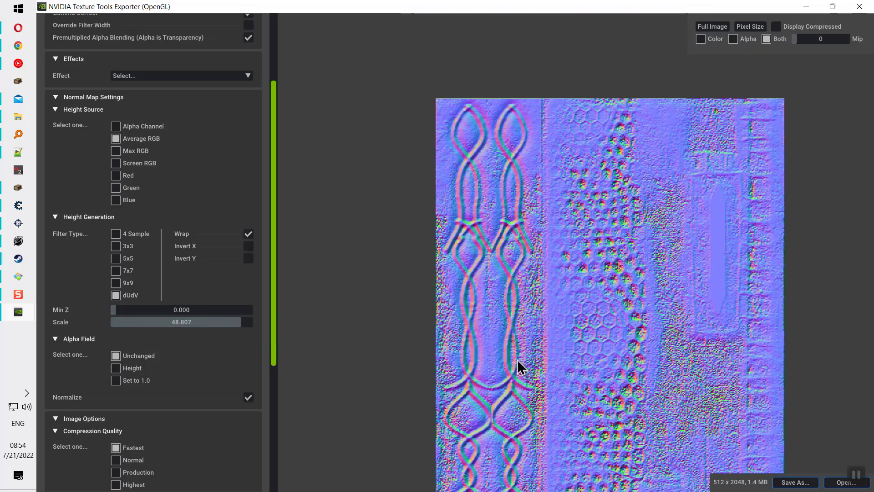
{"action": "left_click_drag", "start_coordinate": [493, 214], "coordinate": [464, 144]}
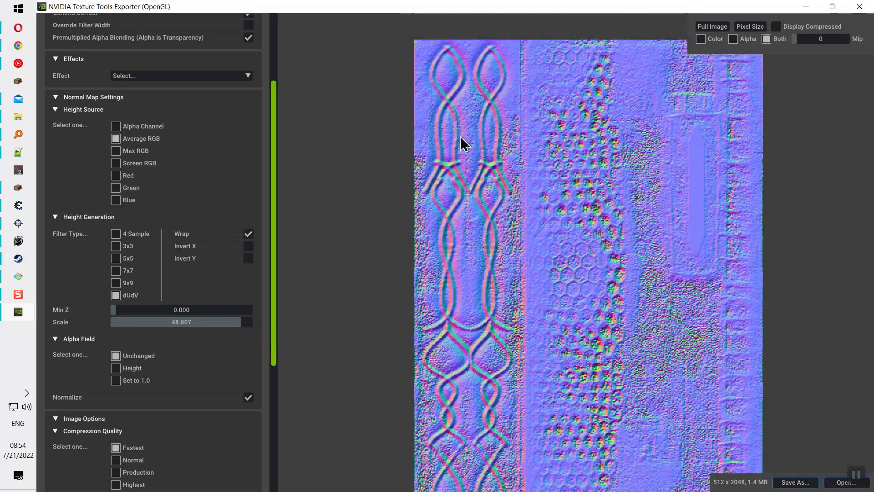
{"action": "left_click_drag", "start_coordinate": [481, 334], "coordinate": [455, 203]}
{"action": "left_click_drag", "start_coordinate": [242, 325], "coordinate": [251, 329]}
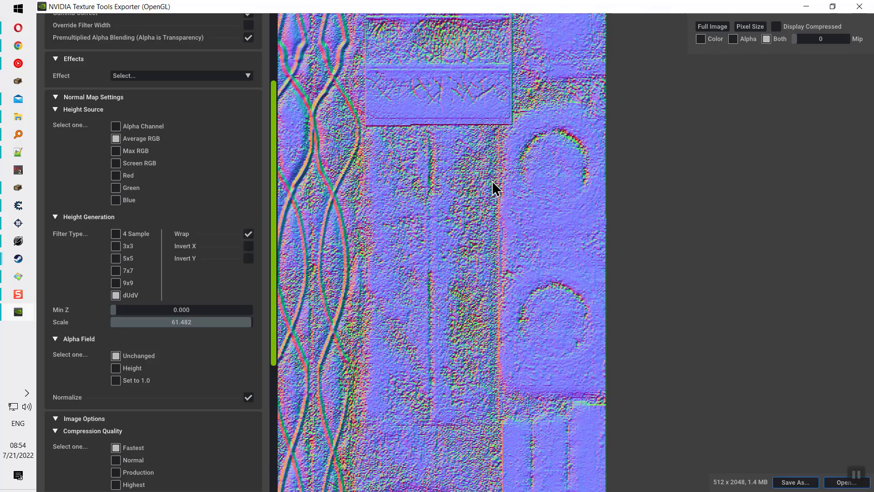
- Examine the surface detail across the generated normal map, from the blade tip back up to the hexagonal pattern
{"action": "left_click_drag", "start_coordinate": [492, 182], "coordinate": [517, 120]}
{"action": "left_click_drag", "start_coordinate": [469, 254], "coordinate": [519, 156]}
{"action": "left_click_drag", "start_coordinate": [516, 366], "coordinate": [514, 301]}
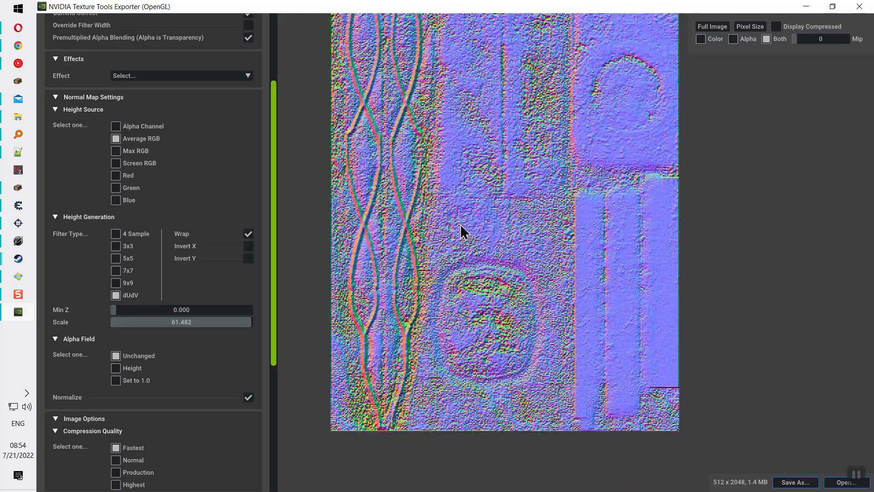
{"action": "left_click_drag", "start_coordinate": [486, 117], "coordinate": [521, 226]}
{"action": "left_click_drag", "start_coordinate": [448, 100], "coordinate": [507, 246]}
{"action": "left_click_drag", "start_coordinate": [453, 176], "coordinate": [493, 301]}
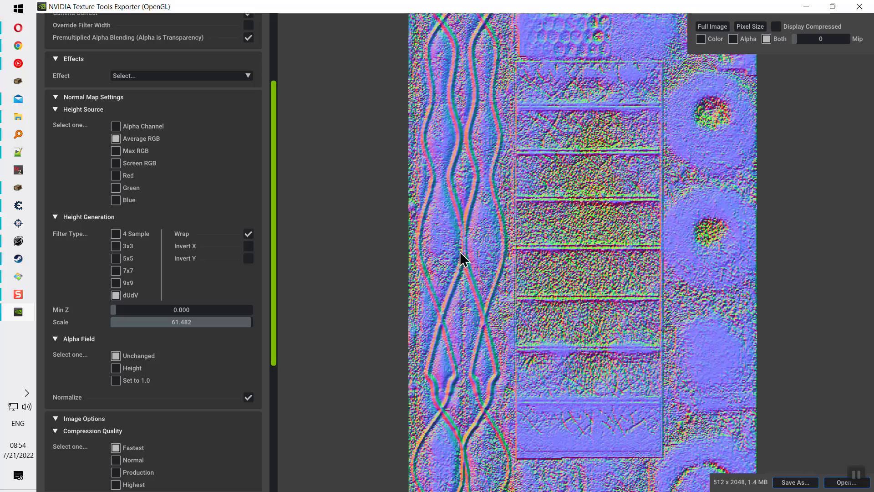
{"action": "left_click_drag", "start_coordinate": [460, 251], "coordinate": [459, 316]}
{"action": "left_click_drag", "start_coordinate": [482, 91], "coordinate": [475, 190]}
- Look over the Gamedev Glossary normal map article and the "normal map colour coding" search in Chrome, and return to the exporter
{"action": "left_click", "coordinate": [18, 48]}
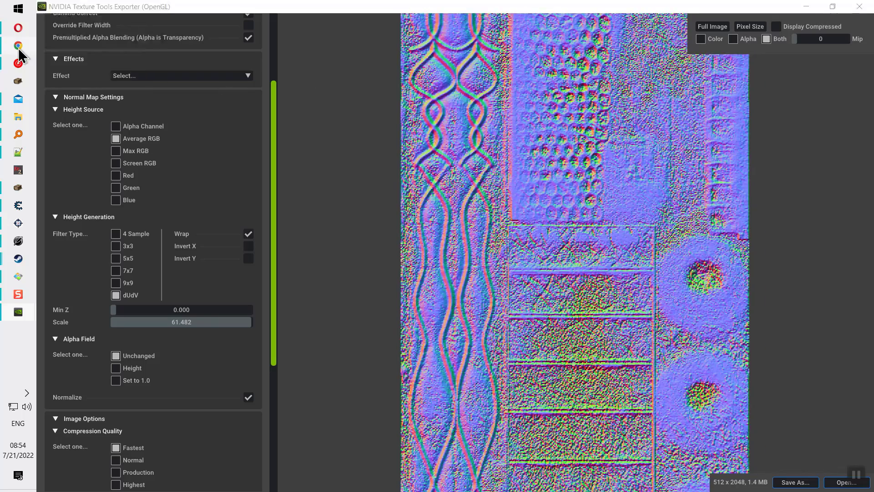
{"action": "left_click", "coordinate": [647, 10]}
{"action": "left_click", "coordinate": [52, 29]}
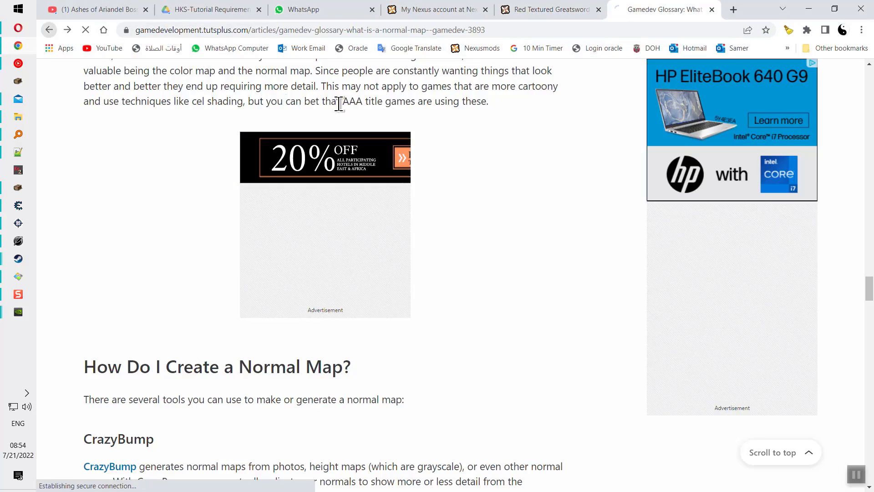
{"action": "triple_click", "coordinate": [177, 87]}
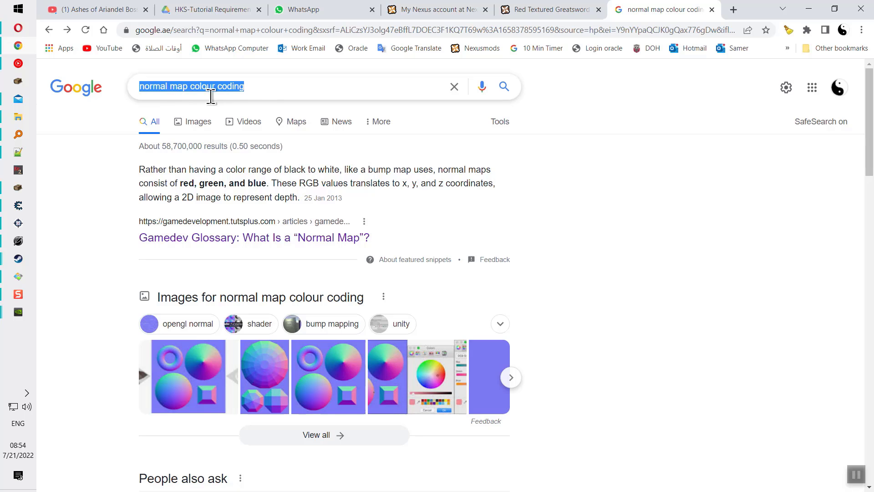
{"action": "left_click", "coordinate": [67, 29]}
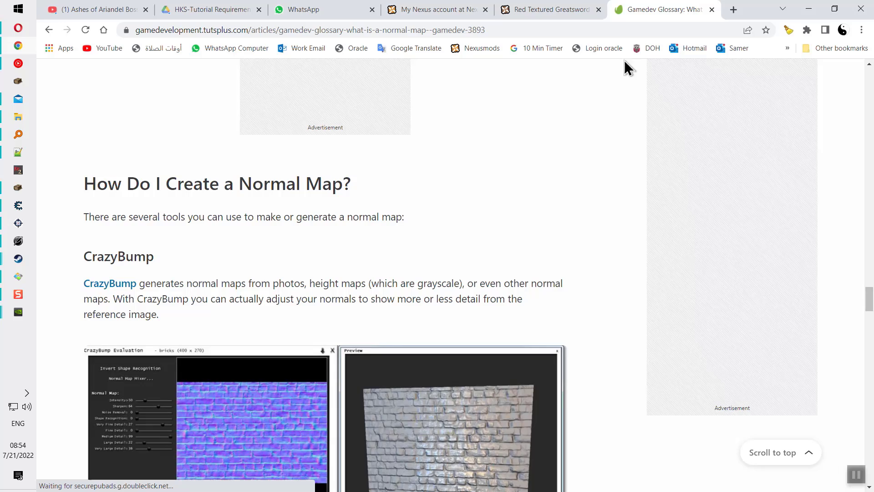
{"action": "left_click", "coordinate": [807, 7]}
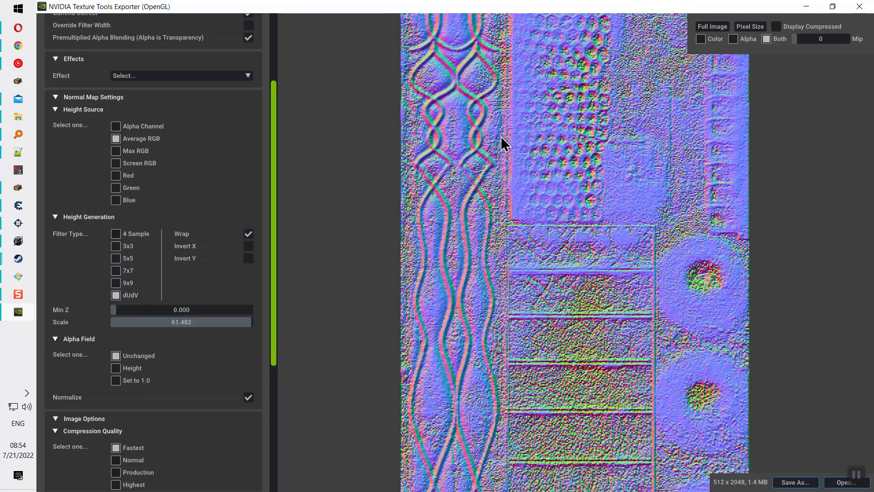
- Compare the normal map's upper end with the Maps & Materials chapter on raywenderlich.com, and close the exporter without saving
{"action": "left_click_drag", "start_coordinate": [476, 103], "coordinate": [501, 323]}
{"action": "left_click_drag", "start_coordinate": [483, 62], "coordinate": [468, 149]}
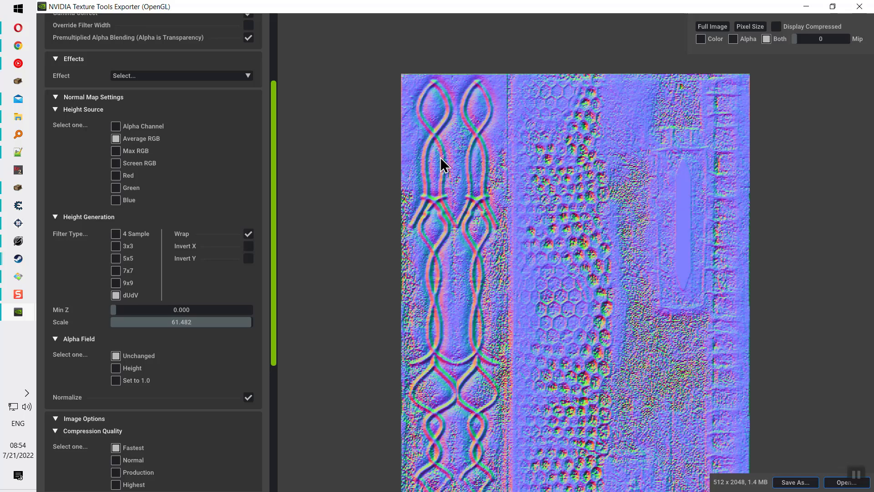
{"action": "key", "text": "alt+Tab"}
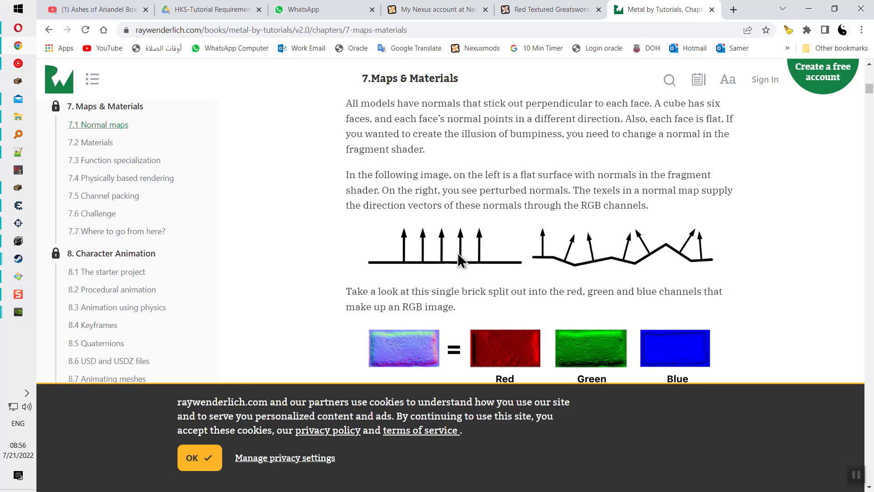
{"action": "left_click", "coordinate": [191, 454]}
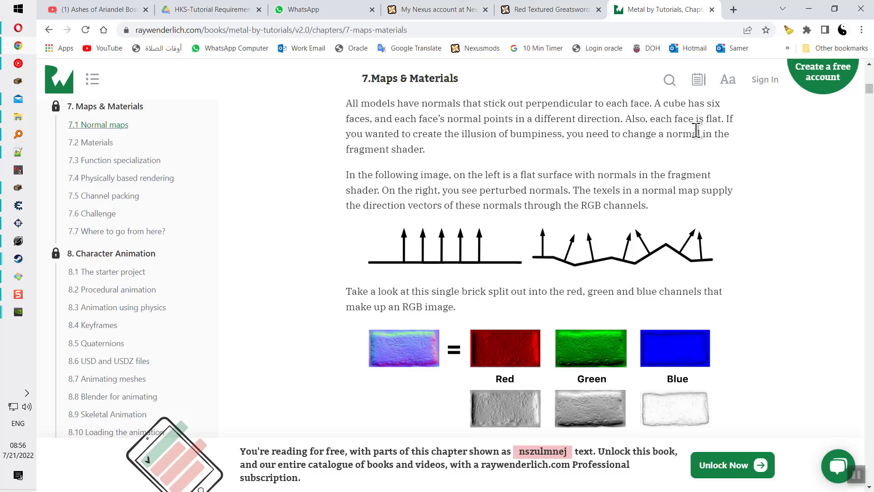
{"action": "left_click", "coordinate": [809, 8]}
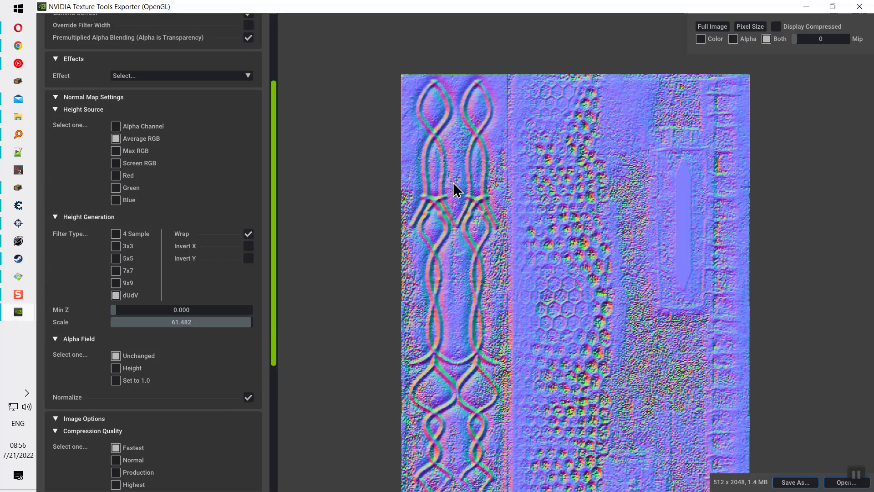
{"action": "left_click", "coordinate": [860, 6]}
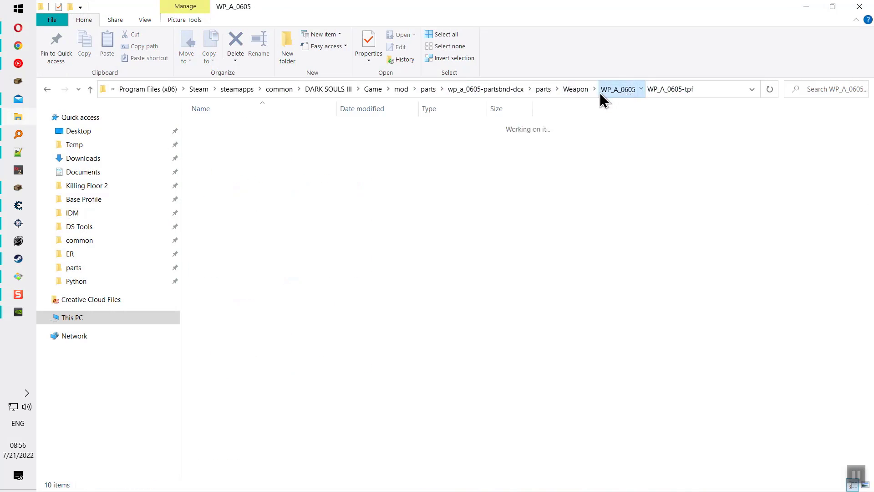
- View the actions available for the WP_A_0605-tpf folder and for wp_a_0605-partsbnd-dcx in the mod's parts folder
{"action": "right_click", "coordinate": [243, 168]}
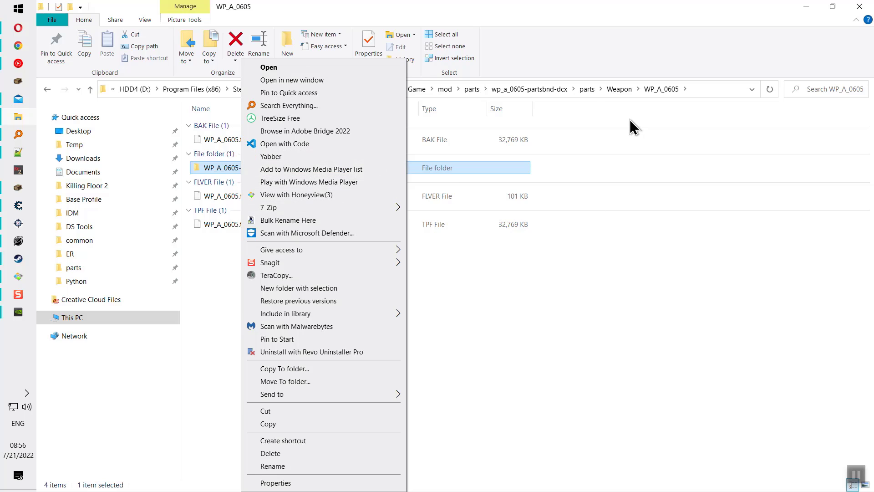
{"action": "left_click", "coordinate": [511, 89]}
{"action": "left_click", "coordinate": [503, 89]}
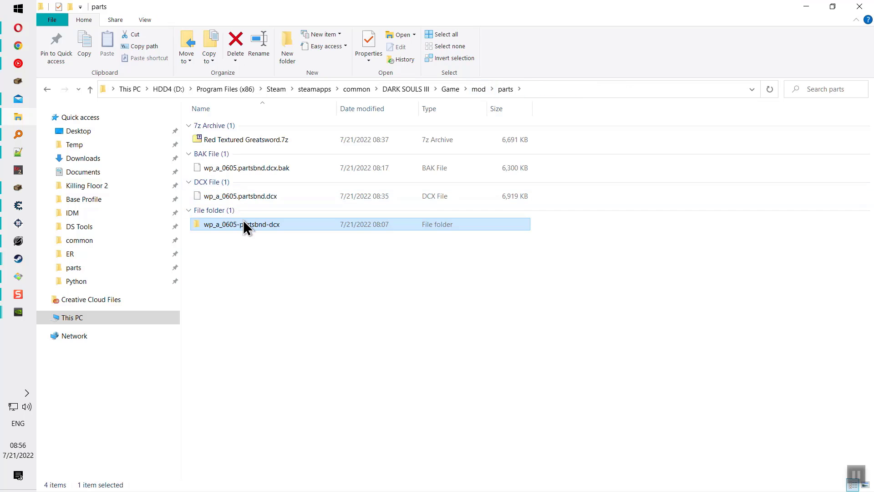
{"action": "right_click", "coordinate": [244, 222]}
{"action": "left_click", "coordinate": [509, 300]}
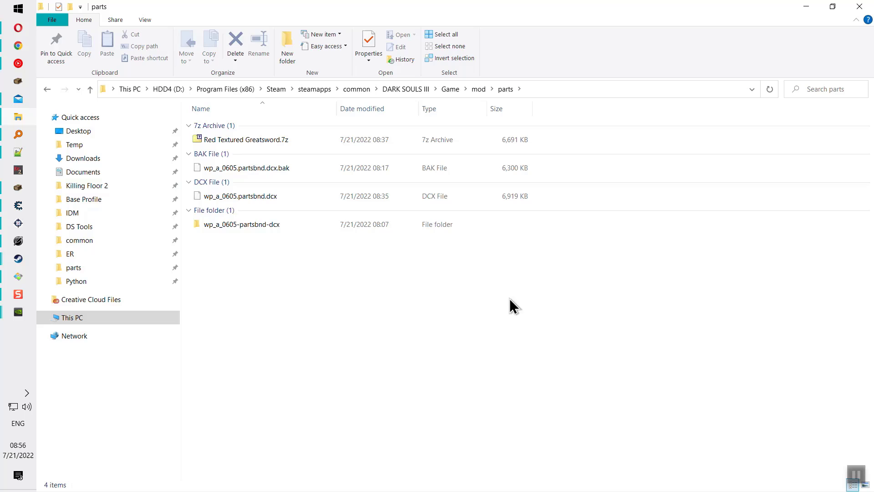
{"action": "left_click_drag", "start_coordinate": [560, 297], "coordinate": [387, 223]}
{"action": "left_click_drag", "start_coordinate": [530, 303], "coordinate": [278, 203]}
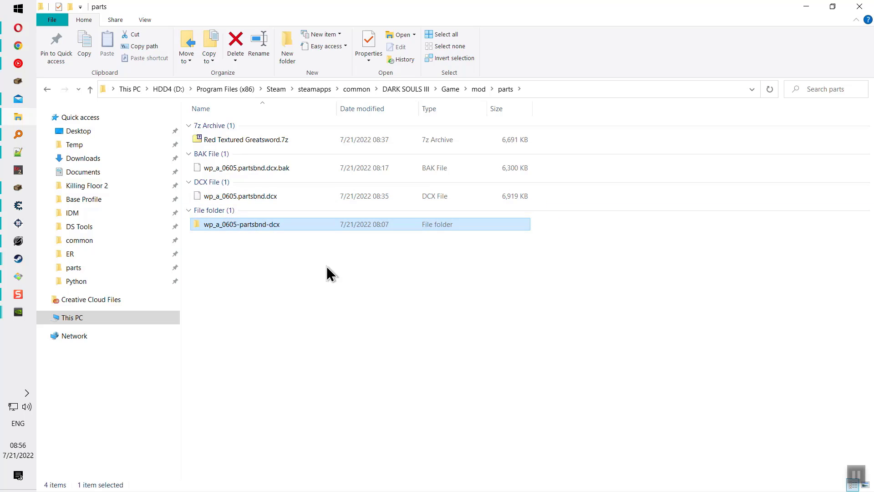
{"action": "left_click_drag", "start_coordinate": [374, 267], "coordinate": [229, 217]}
{"action": "left_click_drag", "start_coordinate": [397, 283], "coordinate": [215, 212]}
{"action": "left_click", "coordinate": [366, 270]}
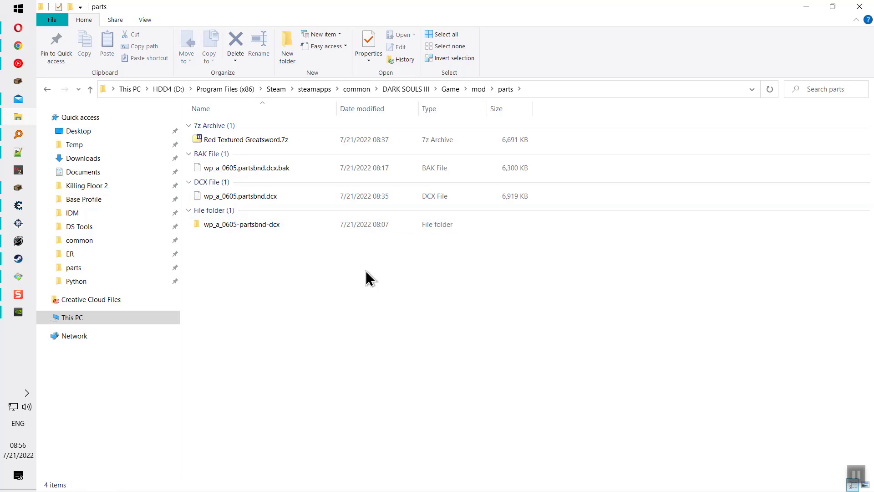
{"action": "left_click_drag", "start_coordinate": [366, 271], "coordinate": [196, 219]}
{"action": "left_click_drag", "start_coordinate": [384, 281], "coordinate": [233, 242]}
{"action": "left_click", "coordinate": [405, 297]}
{"action": "left_click_drag", "start_coordinate": [369, 295], "coordinate": [228, 221]}
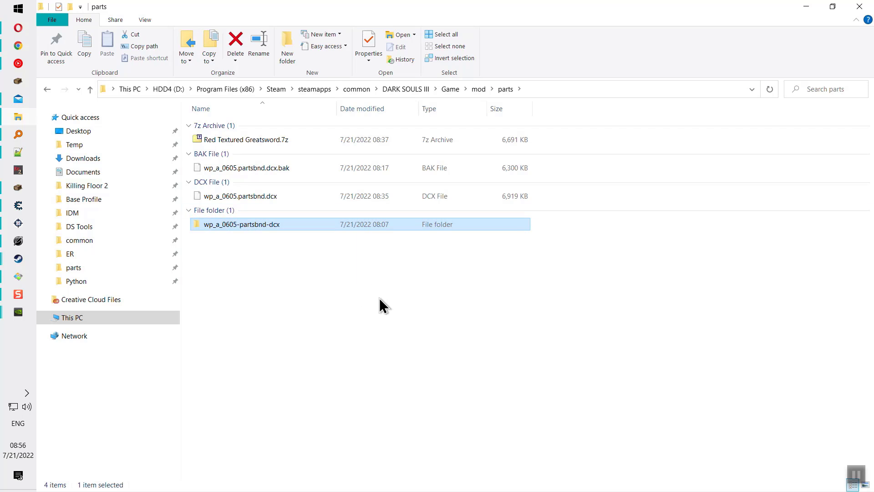
{"action": "left_click_drag", "start_coordinate": [463, 299], "coordinate": [317, 215]}
- Go through wp_a_0605-partsbnd-dcx to its WP_A_0605 weapon folder and view the actions available for the WP_A_0605-tpf folder
{"action": "double_click", "coordinate": [272, 223]}
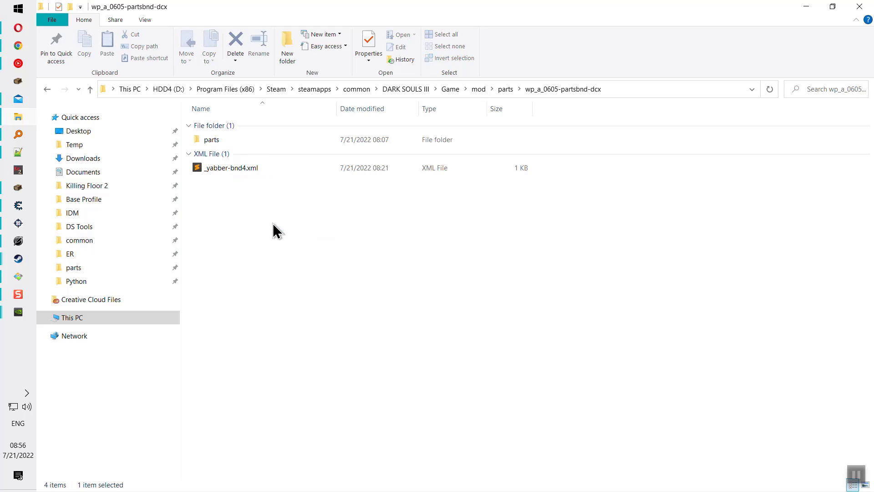
{"action": "double_click", "coordinate": [244, 141]}
{"action": "double_click", "coordinate": [239, 141]}
{"action": "double_click", "coordinate": [239, 140]}
{"action": "right_click", "coordinate": [241, 167]}
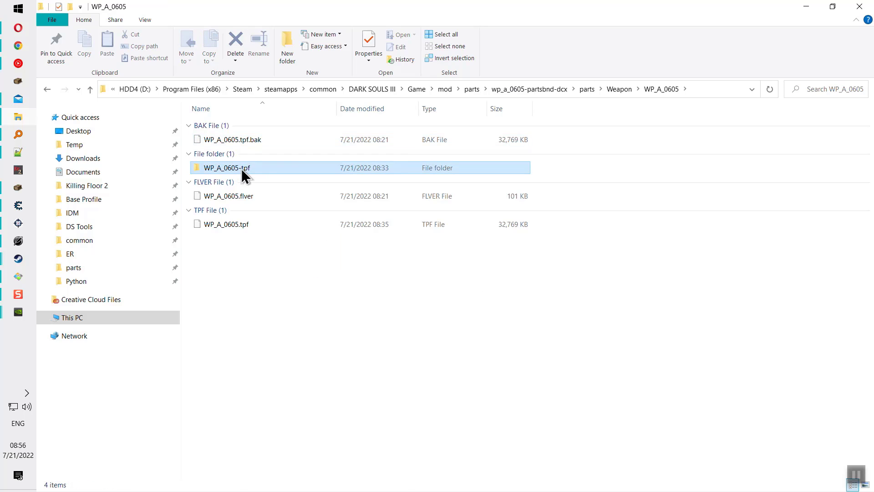
{"action": "left_click", "coordinate": [290, 157]}
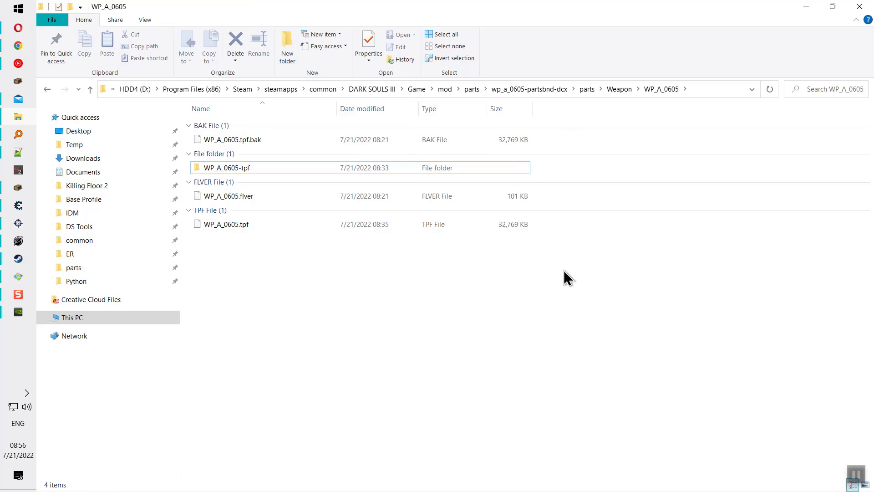
- Return to the mod's parts folder, view the actions available for the wp_a_0605-partsbnd-dcx folder, and select it
{"action": "left_click", "coordinate": [480, 91]}
{"action": "right_click", "coordinate": [260, 225]}
{"action": "left_click", "coordinate": [257, 242]}
{"action": "left_click_drag", "start_coordinate": [304, 261], "coordinate": [224, 221]}
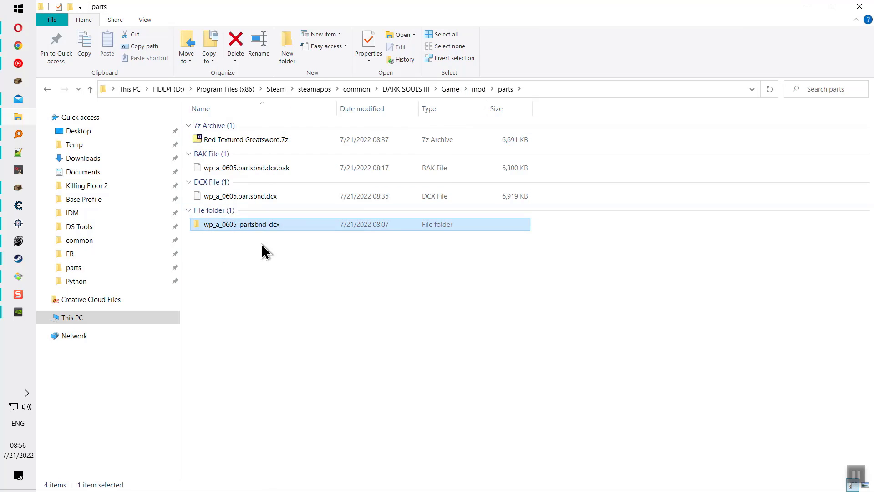
{"action": "left_click_drag", "start_coordinate": [296, 265], "coordinate": [207, 226]}
- Open wp_a_0605-partsbnd-dcx again and go down through parts and Weapon to the WP_A_0605 folder
{"action": "double_click", "coordinate": [305, 226]}
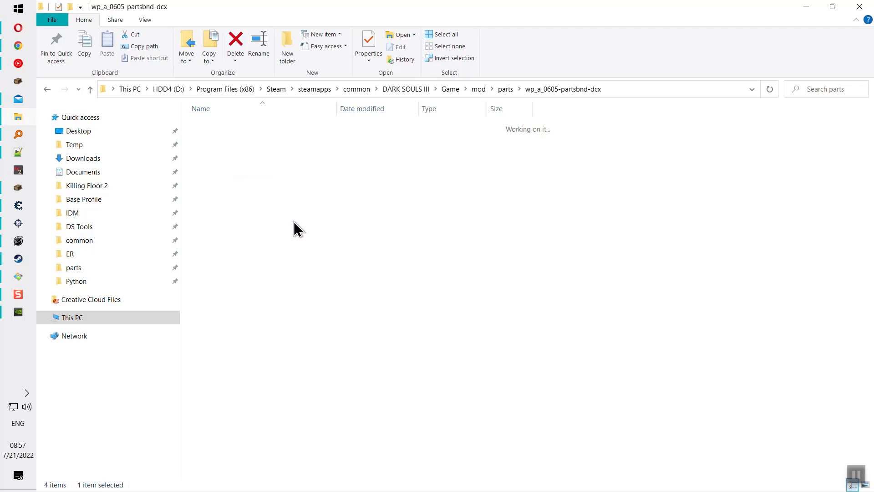
{"action": "double_click", "coordinate": [251, 146]}
{"action": "double_click", "coordinate": [250, 146]}
{"action": "double_click", "coordinate": [250, 146]}
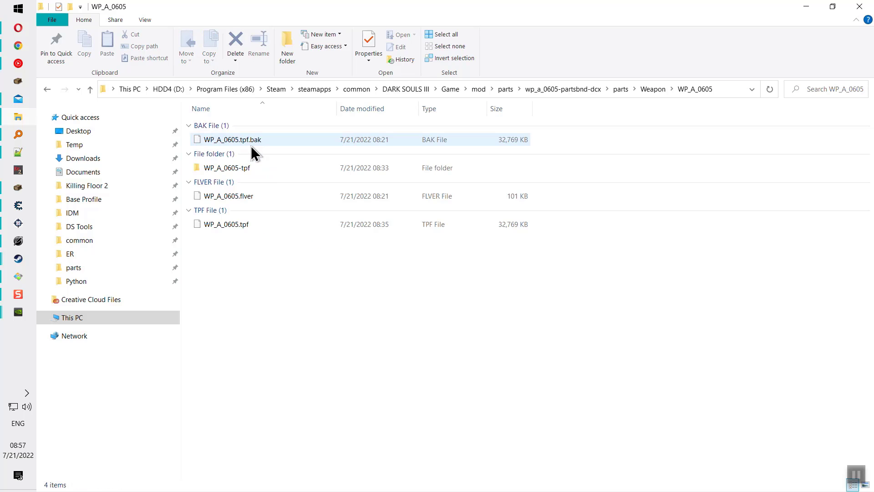
- Open WP_A_0605_n.afphoto from the WP_A_0605-tpf folder in Affinity Photo and select its second pixel layer
{"action": "double_click", "coordinate": [259, 173]}
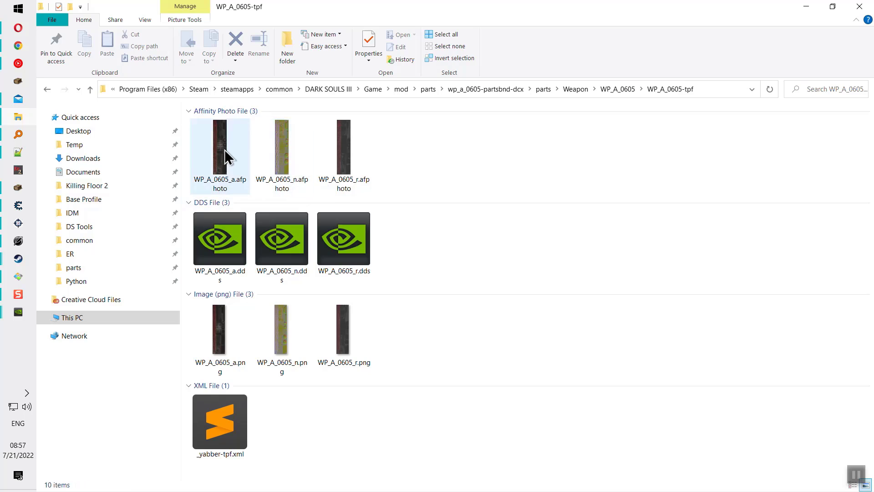
{"action": "double_click", "coordinate": [304, 169]}
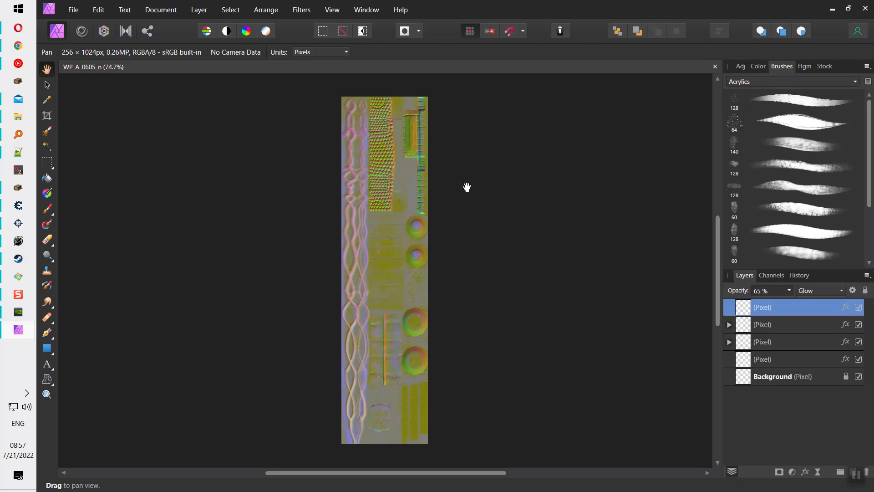
{"action": "left_click", "coordinate": [772, 326]}
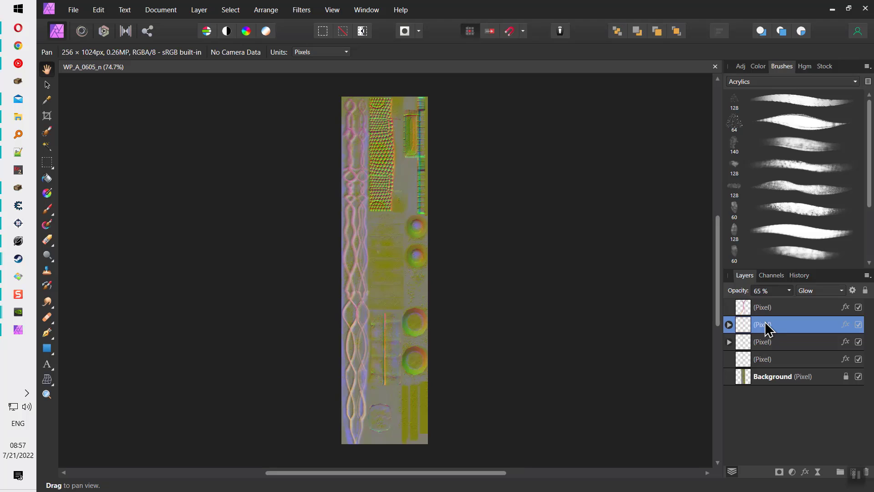
- Examine the braided strands of the normal map up close, checking the extents of the two uppermost pixel layers
{"action": "scroll", "coordinate": [373, 238], "scroll_direction": "up", "scroll_amount": 5}
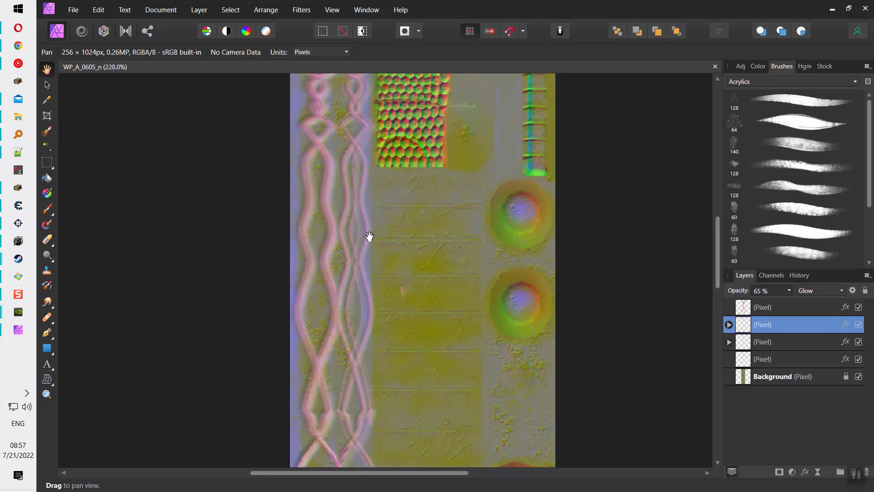
{"action": "key", "text": "v"}
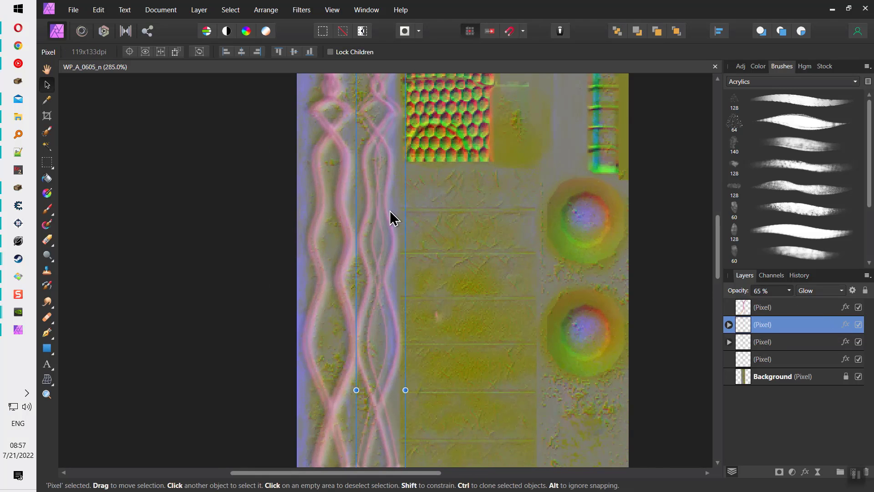
{"action": "scroll", "coordinate": [393, 214], "scroll_direction": "up", "scroll_amount": 5}
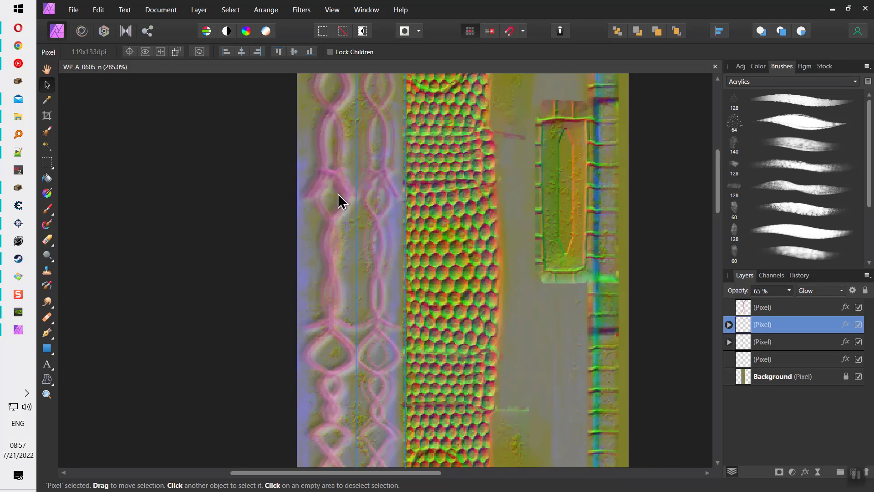
{"action": "scroll", "coordinate": [338, 197], "scroll_direction": "down", "scroll_amount": 1}
{"action": "scroll", "coordinate": [373, 274], "scroll_direction": "down", "scroll_amount": 5}
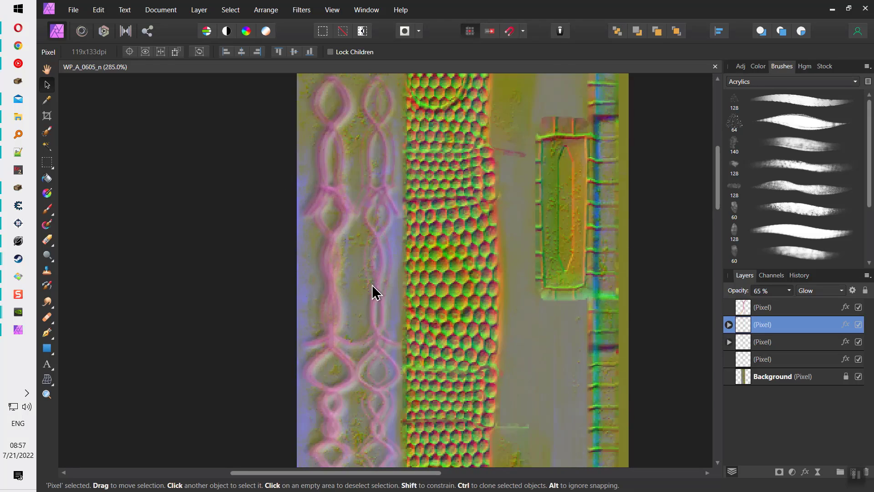
{"action": "left_click", "coordinate": [785, 308]}
{"action": "scroll", "coordinate": [392, 319], "scroll_direction": "down", "scroll_amount": 5}
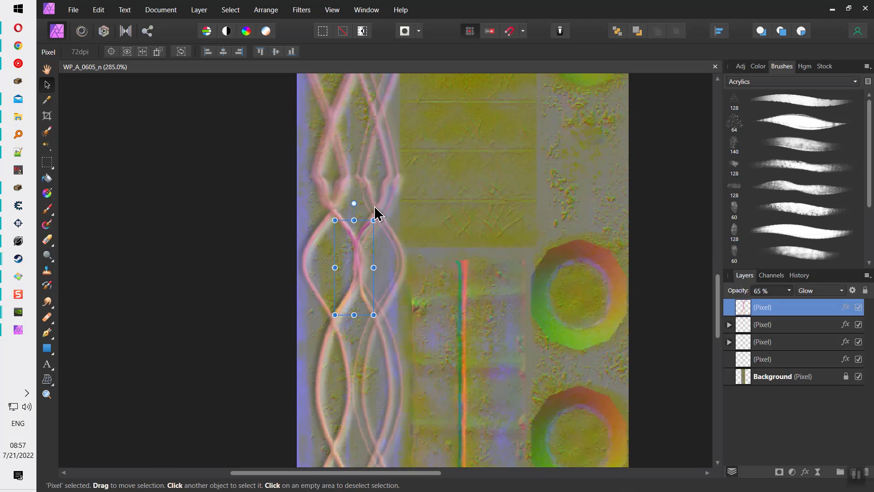
{"action": "scroll", "coordinate": [369, 291], "scroll_direction": "up", "scroll_amount": 2}
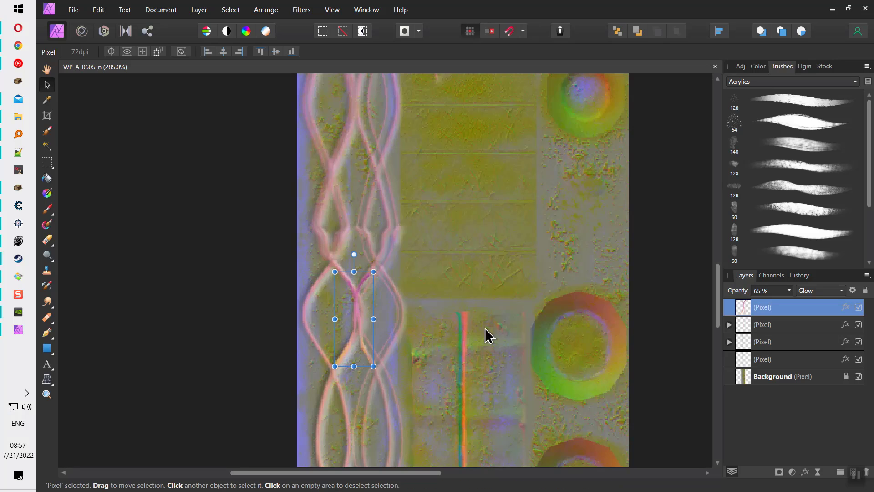
{"action": "left_click", "coordinate": [770, 325]}
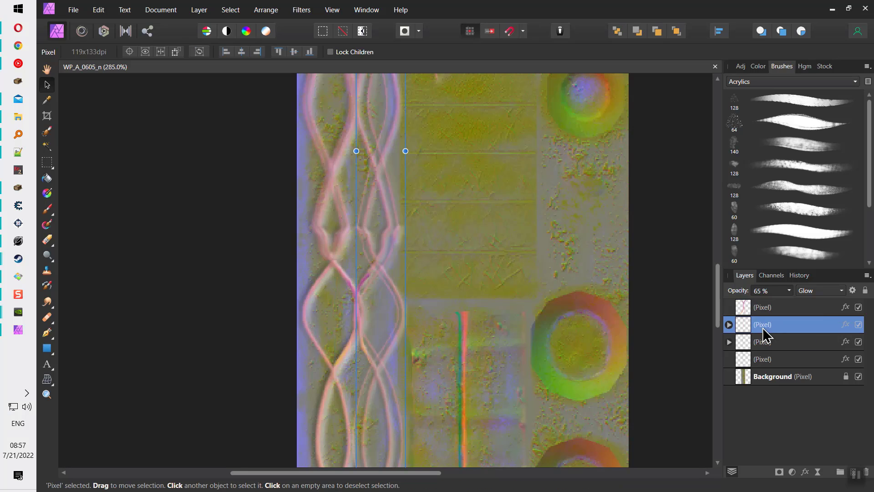
- Open the top pixel layer's effects and review its Outer Glow, 3D and Bevel / Emboss settings, keeping all three enabled
{"action": "left_click", "coordinate": [845, 308]}
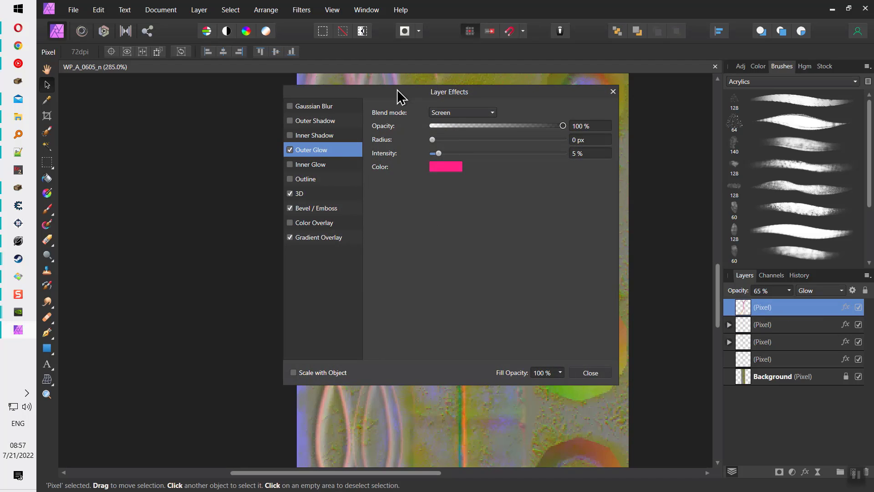
{"action": "left_click_drag", "start_coordinate": [400, 96], "coordinate": [607, 103]}
{"action": "left_click", "coordinate": [498, 158]}
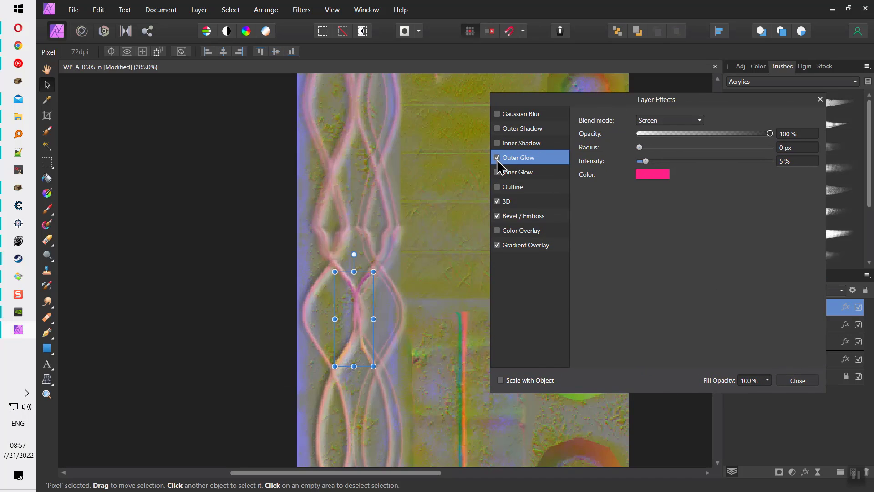
{"action": "left_click", "coordinate": [500, 201]}
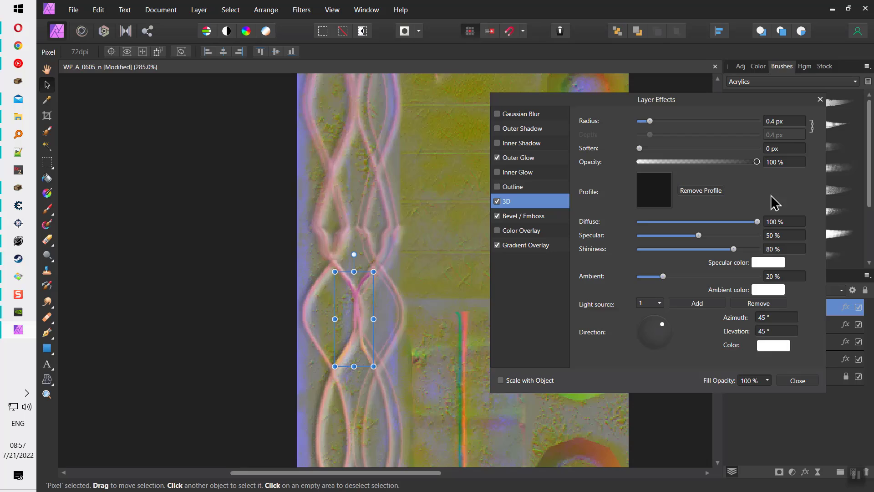
{"action": "left_click", "coordinate": [519, 157]}
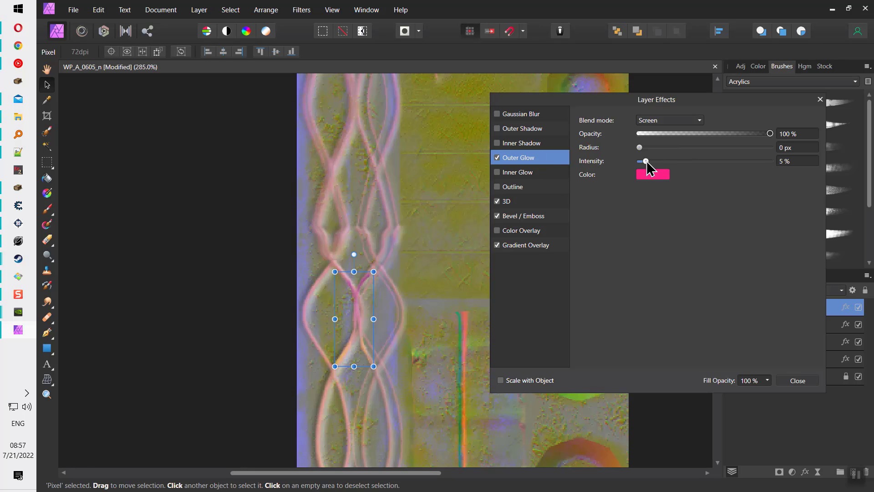
{"action": "left_click", "coordinate": [517, 216]}
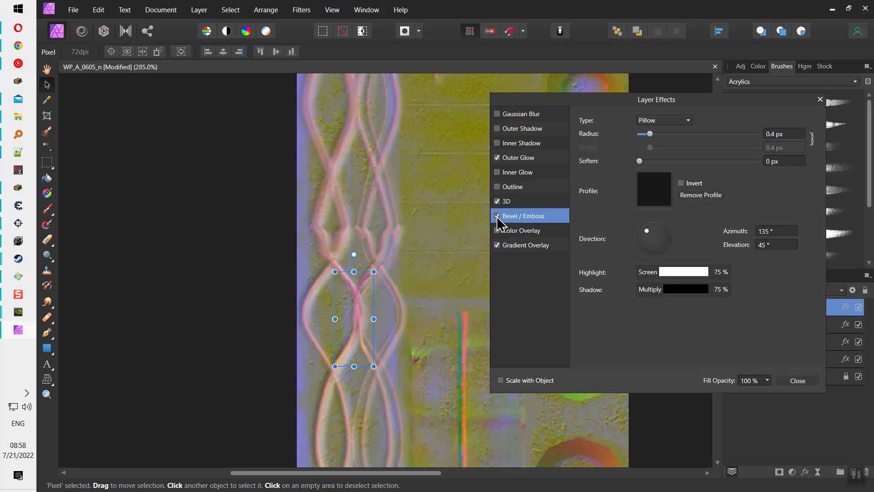
{"action": "left_click", "coordinate": [497, 216]}
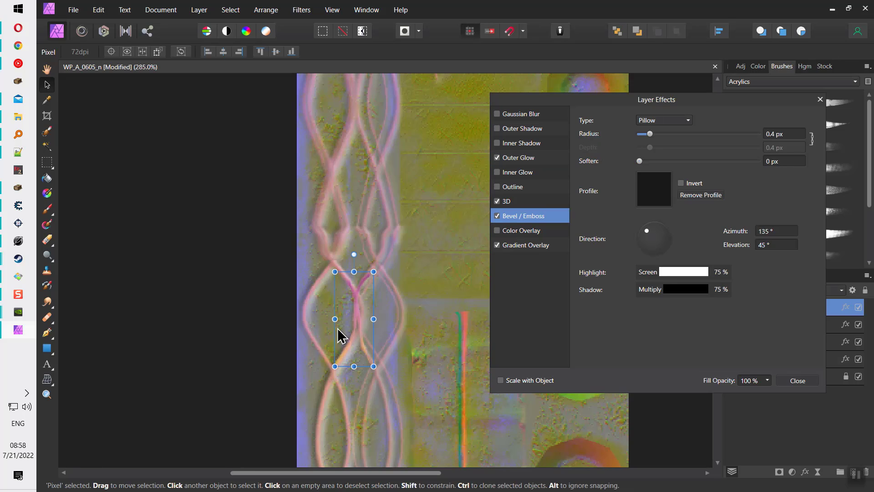
- Review the top layer's Gradient Overlay settings, examine the gradient along the braided strands, and close the layer effects
{"action": "left_click", "coordinate": [538, 246]}
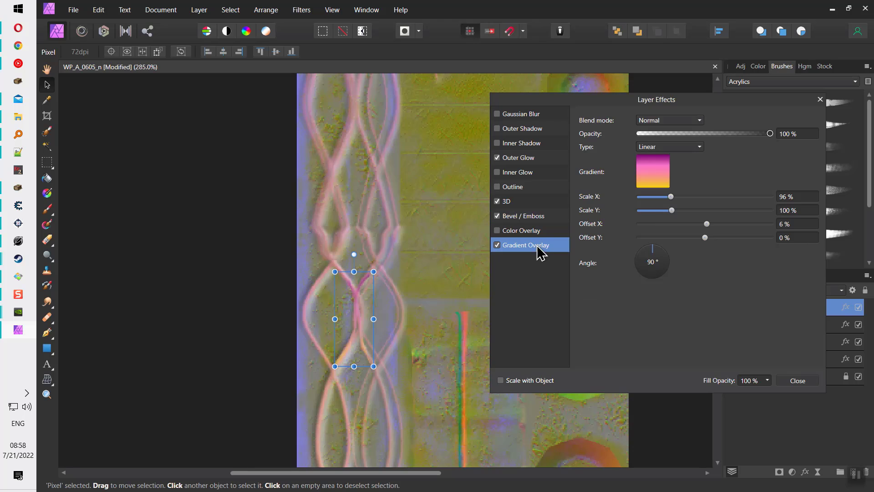
{"action": "scroll", "coordinate": [392, 280], "scroll_direction": "up", "scroll_amount": 10}
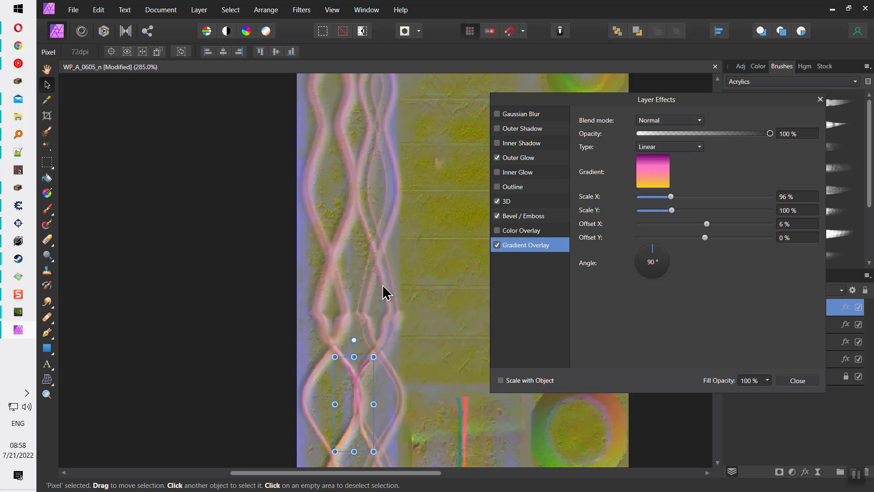
{"action": "scroll", "coordinate": [360, 163], "scroll_direction": "up", "scroll_amount": 3}
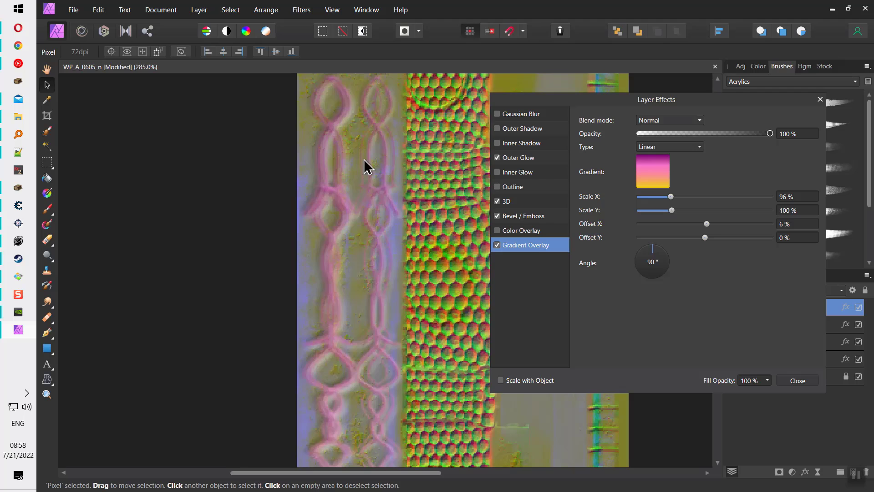
{"action": "scroll", "coordinate": [376, 272], "scroll_direction": "down", "scroll_amount": 10}
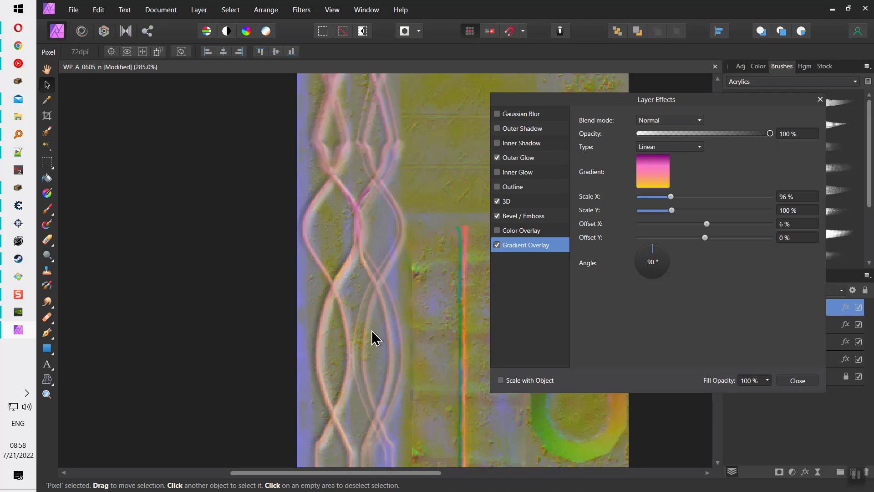
{"action": "scroll", "coordinate": [375, 349], "scroll_direction": "down", "scroll_amount": 3}
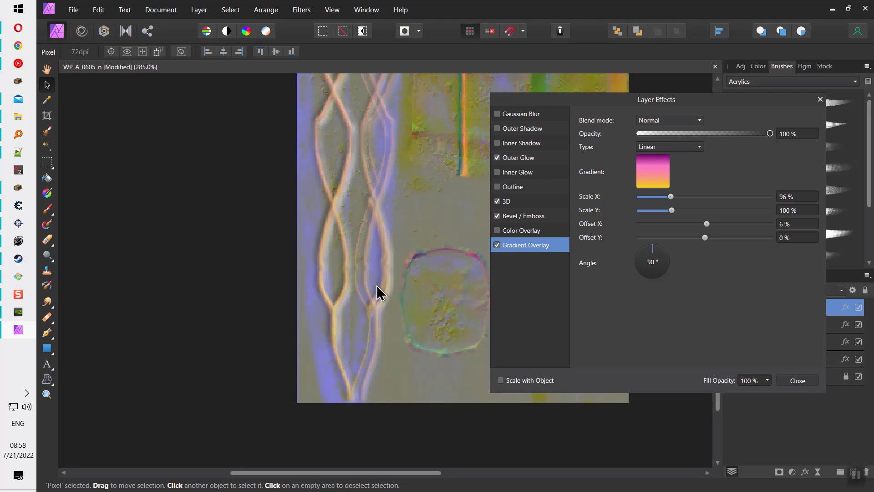
{"action": "left_click", "coordinate": [798, 381]}
{"action": "left_click_drag", "start_coordinate": [396, 162], "coordinate": [402, 357]}
{"action": "left_click_drag", "start_coordinate": [385, 206], "coordinate": [404, 278]}
{"action": "scroll", "coordinate": [412, 236], "scroll_direction": "down", "scroll_amount": 4}
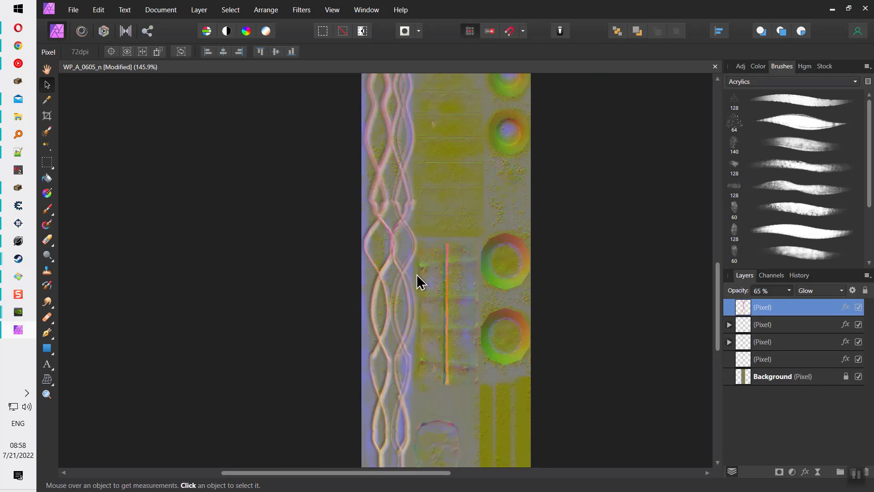
{"action": "scroll", "coordinate": [407, 255], "scroll_direction": "down", "scroll_amount": 1}
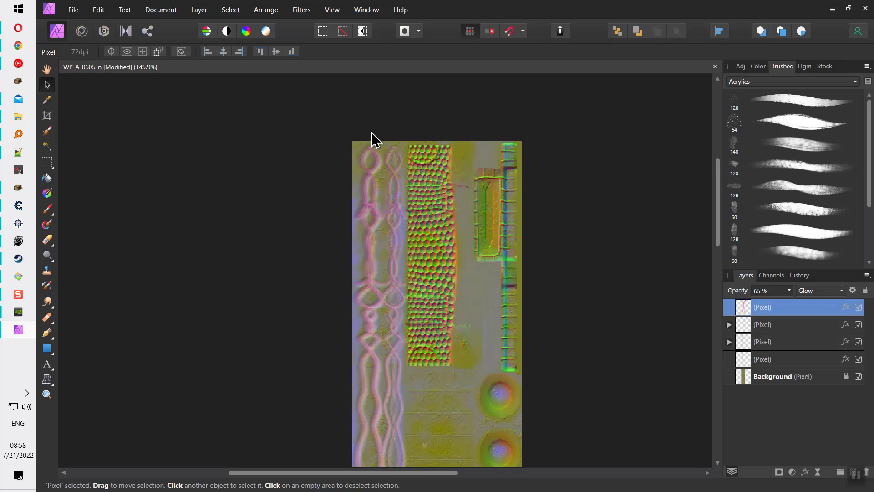
- Open WP_A_0605_a.afphoto and WP_A_0605_r.afphoto from the WP_A_0605-tpf folder in Affinity Photo
{"action": "left_click", "coordinate": [832, 9]}
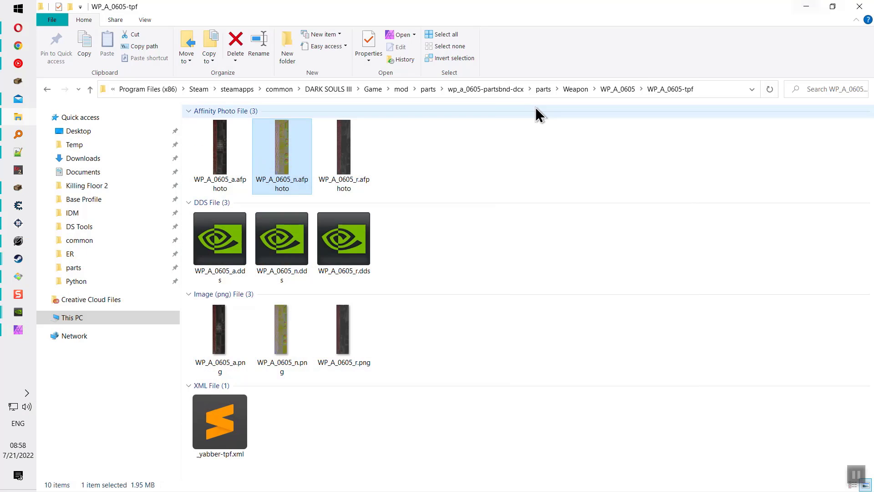
{"action": "left_click", "coordinate": [230, 150]}
{"action": "left_click", "coordinate": [351, 156], "text": "ctrl"}
{"action": "key", "text": "Return"}
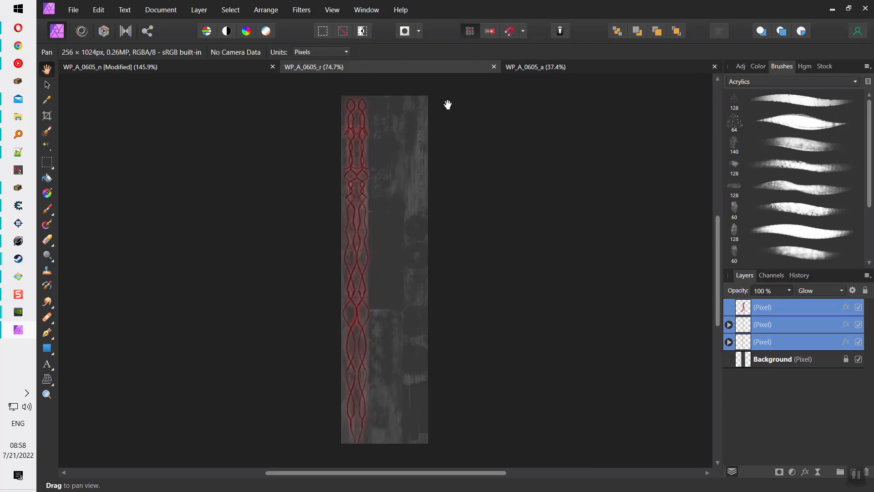
- Inspect the upper part of the braided pattern in WP_A_0605_r and clear the selection of its three pixel layers
{"action": "scroll", "coordinate": [363, 166], "scroll_direction": "up", "scroll_amount": 6}
{"action": "key", "text": "v"}
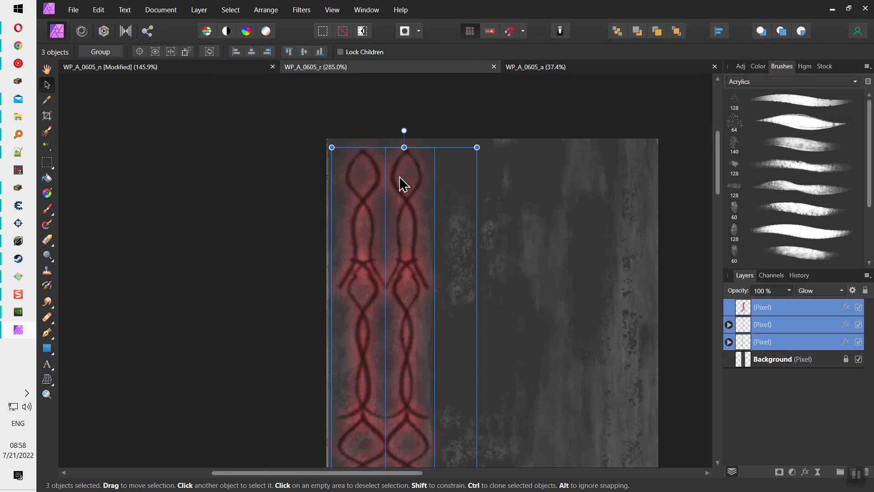
{"action": "left_click", "coordinate": [399, 122]}
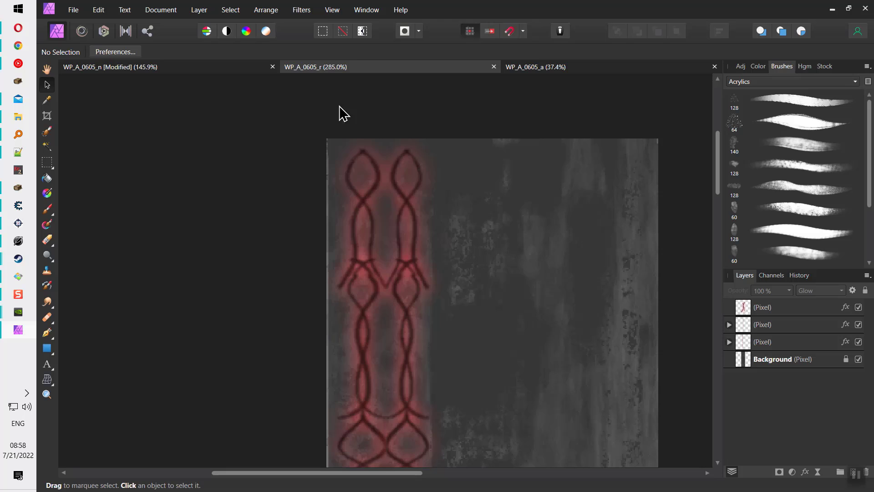
- Check the document dimensions of WP_A_0605_r, WP_A_0605_n and WP_A_0605_a without resizing any of them
{"action": "key", "text": "ctrl+alt+i"}
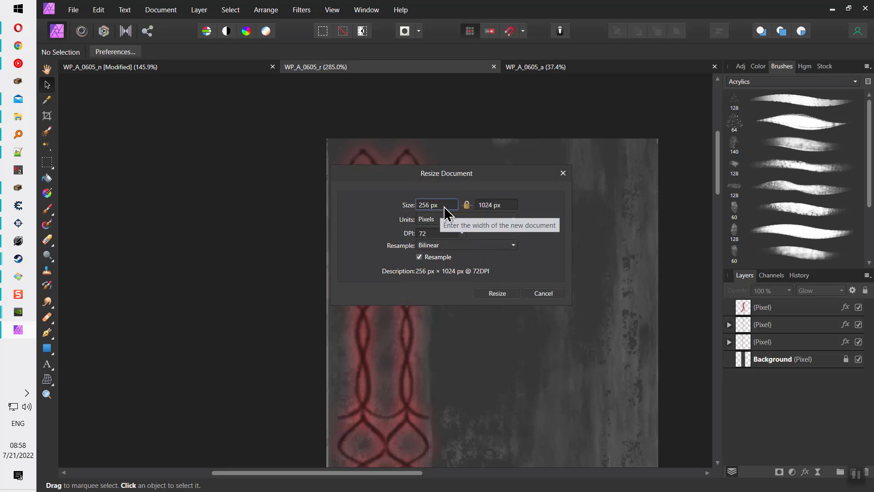
{"action": "left_click", "coordinate": [546, 295]}
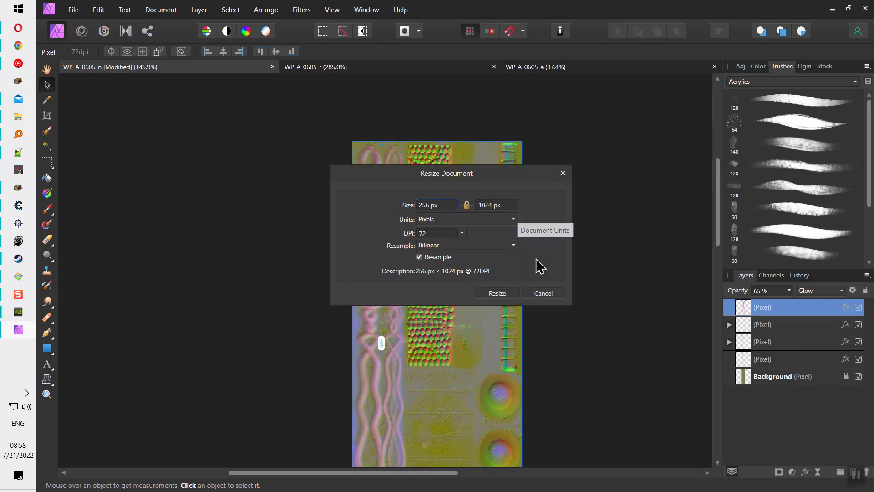
{"action": "left_click", "coordinate": [554, 293]}
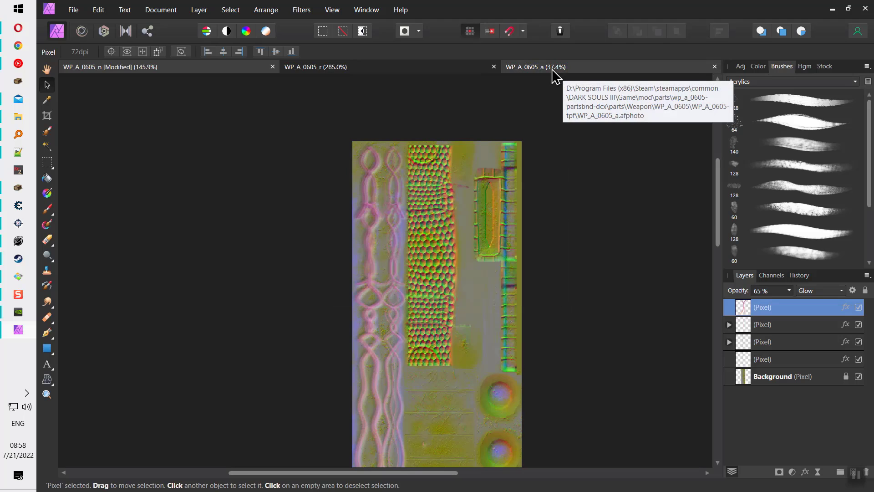
{"action": "left_click", "coordinate": [552, 70]}
{"action": "key", "text": "ctrl+alt+i"}
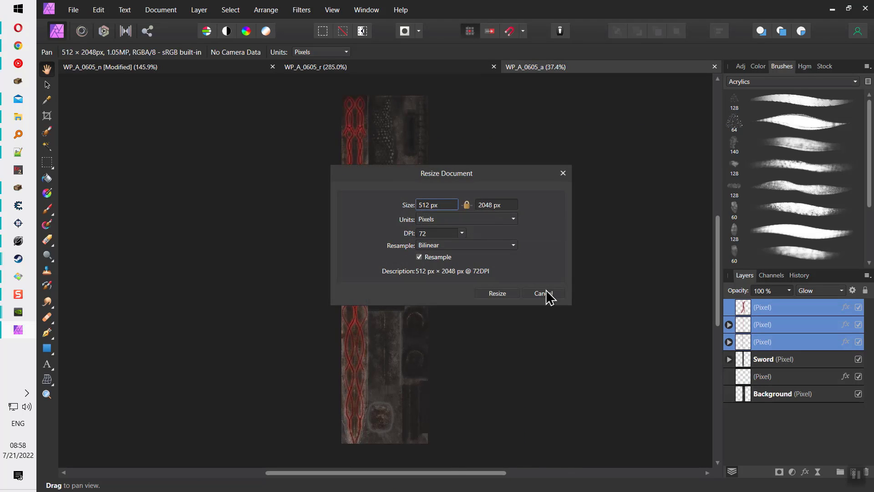
{"action": "left_click", "coordinate": [547, 295]}
- Resize the WP_A_0605_r document to 512 × 2048 px with Bilinear resampling
{"action": "left_click", "coordinate": [400, 66]}
{"action": "left_click", "coordinate": [400, 66]}
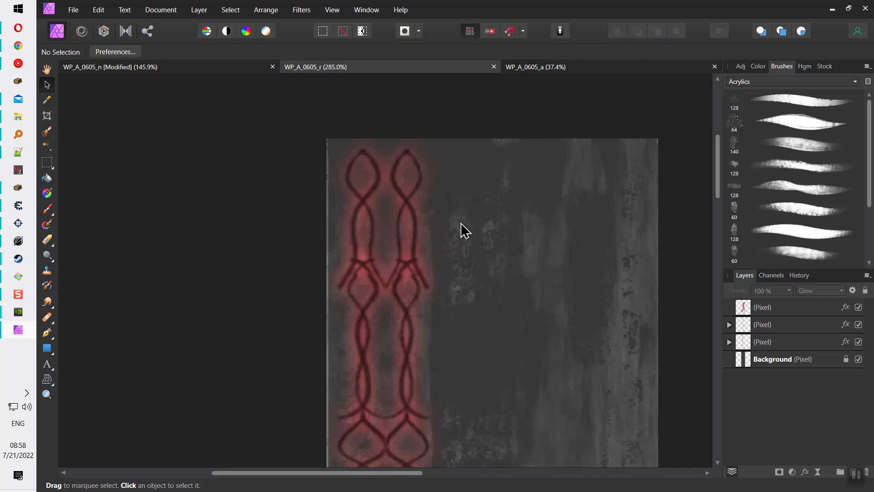
{"action": "scroll", "coordinate": [463, 229], "scroll_direction": "down", "scroll_amount": 4}
{"action": "scroll", "coordinate": [473, 259], "scroll_direction": "down", "scroll_amount": 3}
{"action": "key", "text": "ctrl+alt+i"}
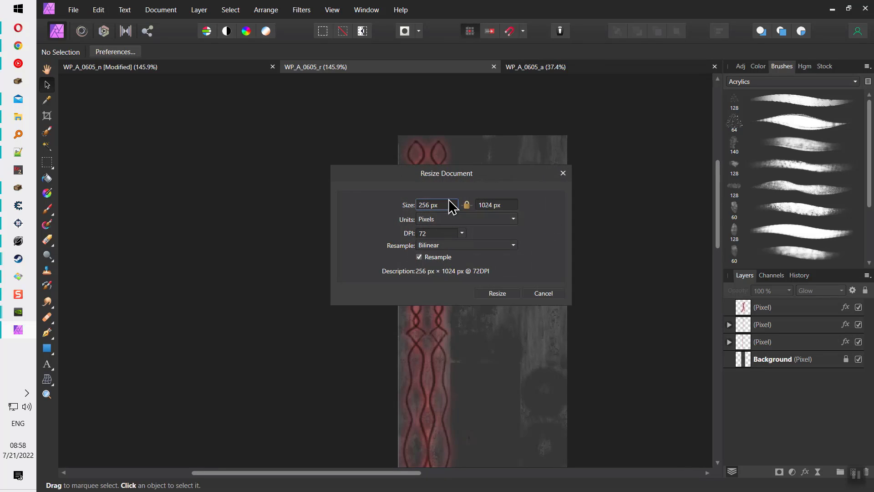
{"action": "left_click", "coordinate": [426, 204]}
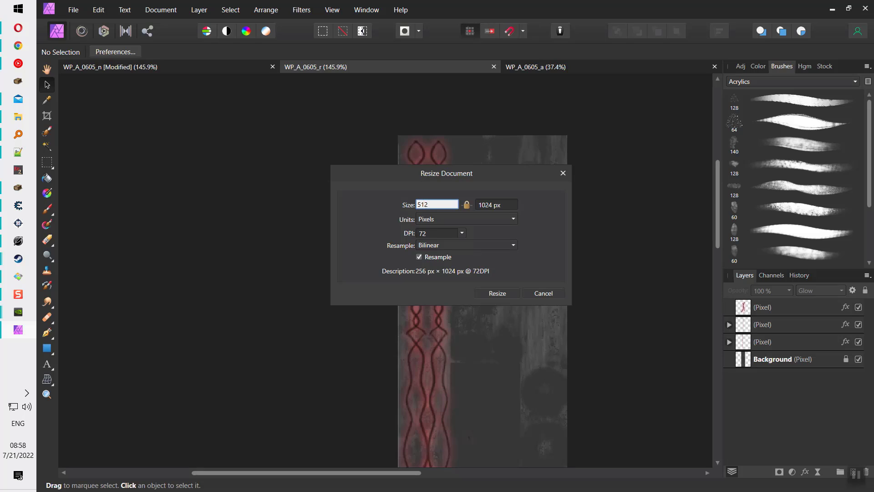
{"action": "key", "text": "Tab"}
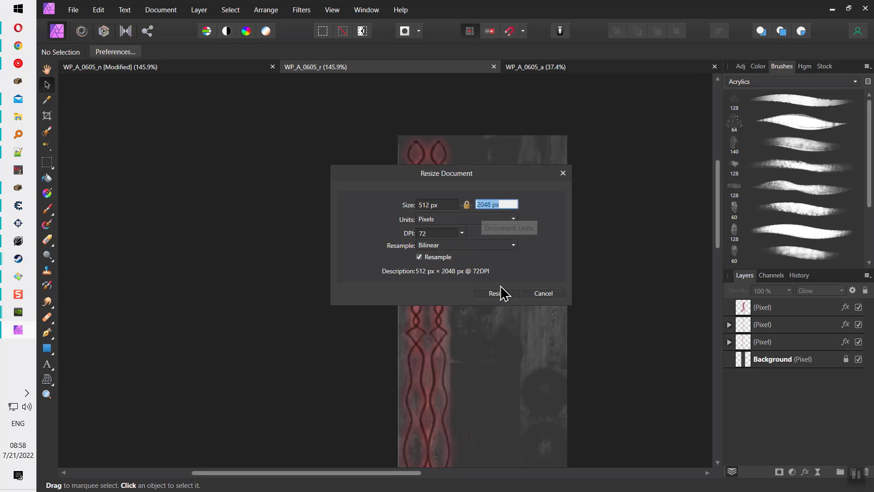
{"action": "left_click", "coordinate": [497, 293]}
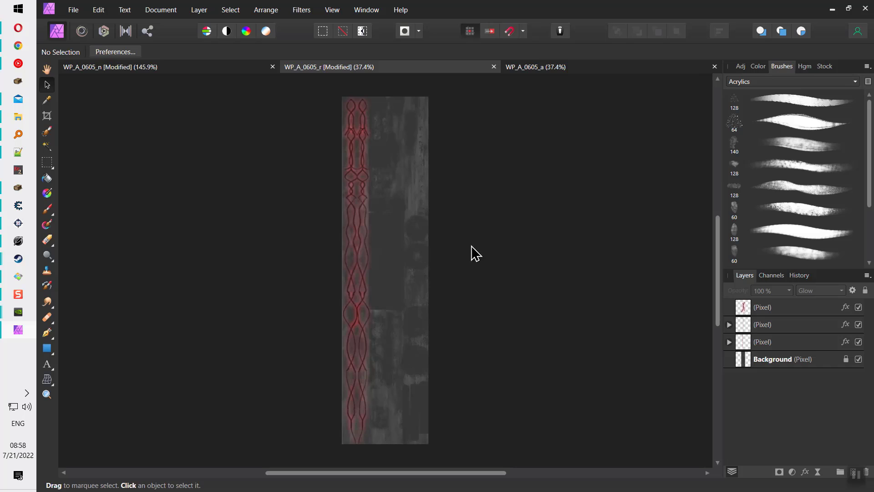
- Inspect the resized braided pattern and browse the adjustments and live filters available for the top pixel layer
{"action": "scroll", "coordinate": [390, 214], "scroll_direction": "up", "scroll_amount": 5}
{"action": "scroll", "coordinate": [392, 253], "scroll_direction": "up", "scroll_amount": 3}
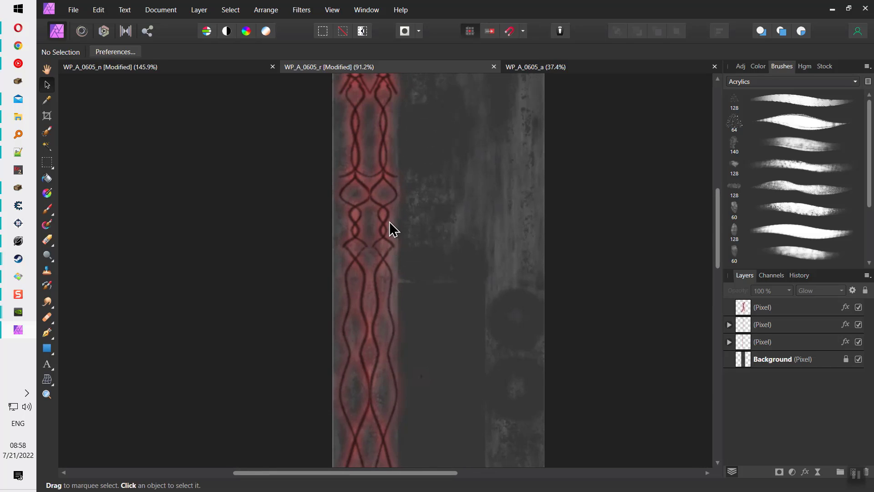
{"action": "scroll", "coordinate": [389, 179], "scroll_direction": "up", "scroll_amount": 2}
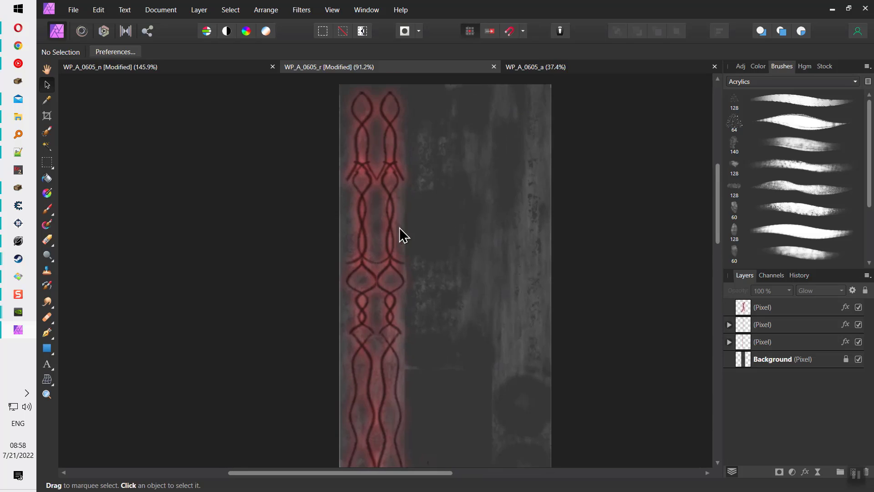
{"action": "left_click", "coordinate": [763, 313]}
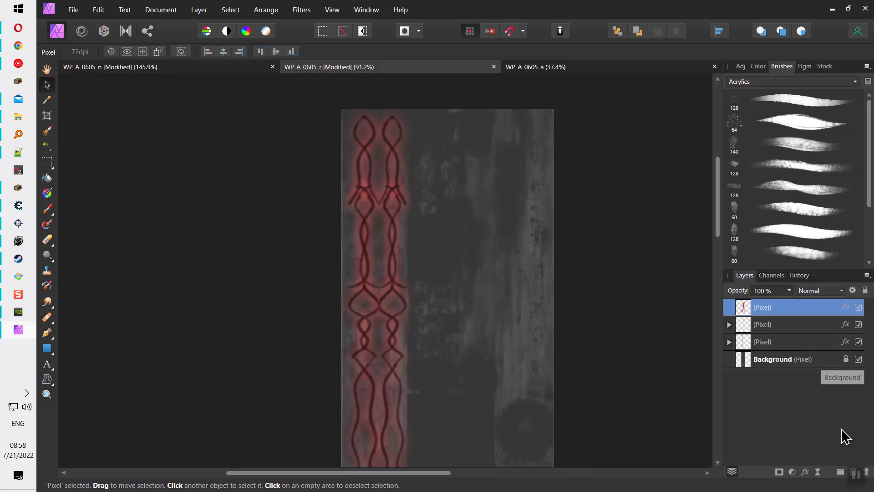
{"action": "left_click", "coordinate": [806, 472]}
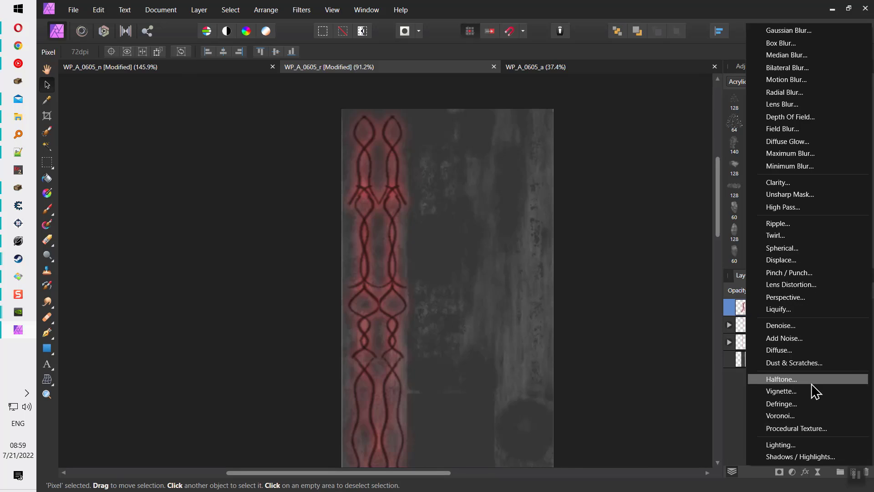
{"action": "left_click", "coordinate": [793, 472]}
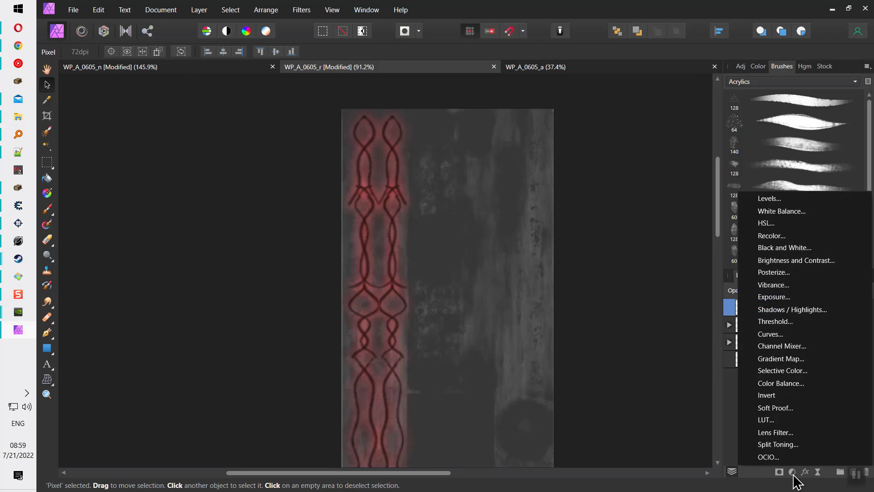
{"action": "left_click", "coordinate": [817, 474]}
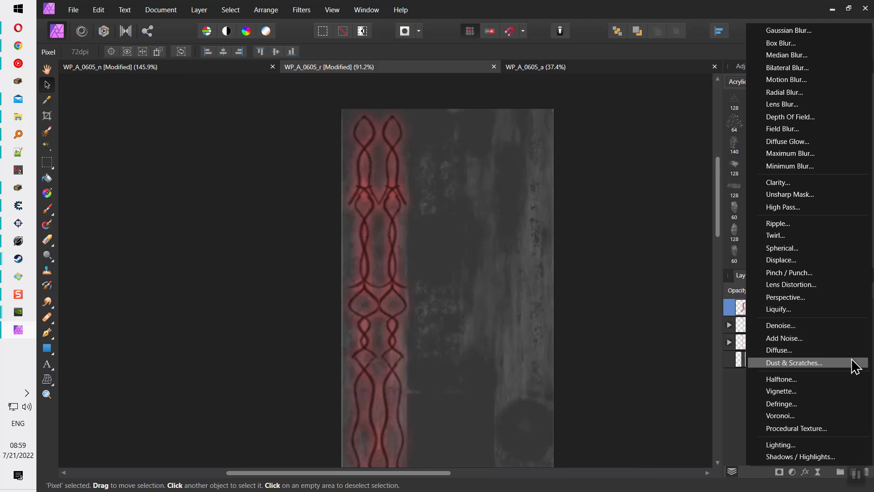
{"action": "left_click", "coordinate": [852, 476]}
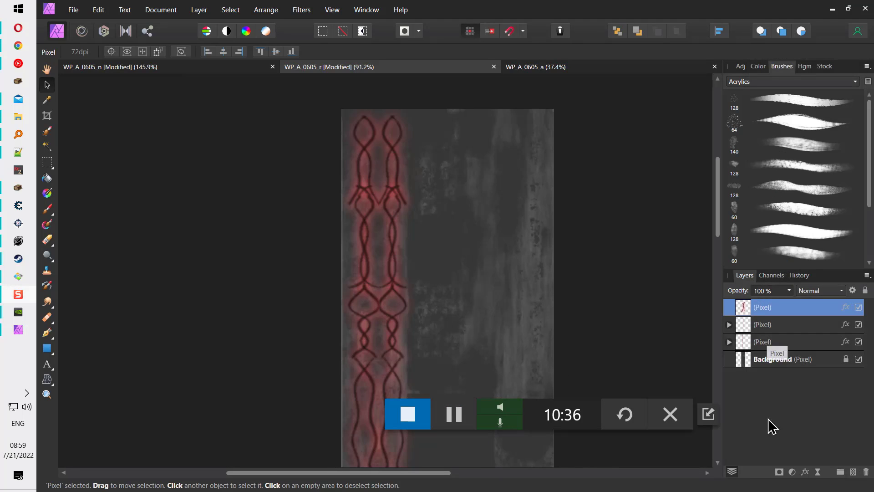
- Add a live High Pass filter to the top pixel layer with a radius of 20.4 px
{"action": "left_click", "coordinate": [817, 472]}
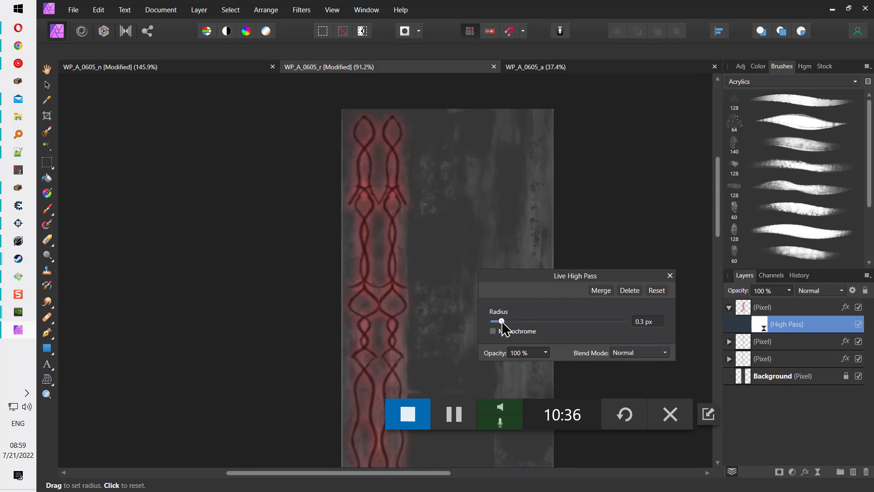
{"action": "left_click_drag", "start_coordinate": [389, 332], "coordinate": [444, 267]}
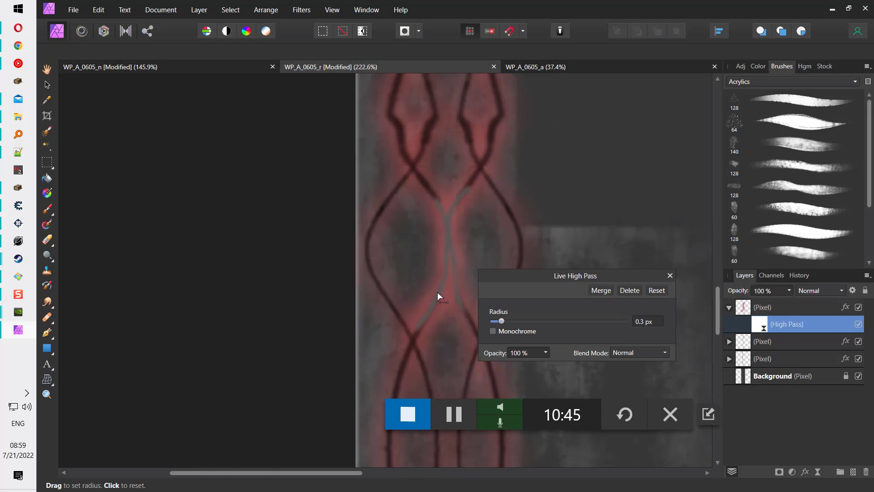
{"action": "scroll", "coordinate": [438, 294], "scroll_direction": "right", "scroll_amount": 1}
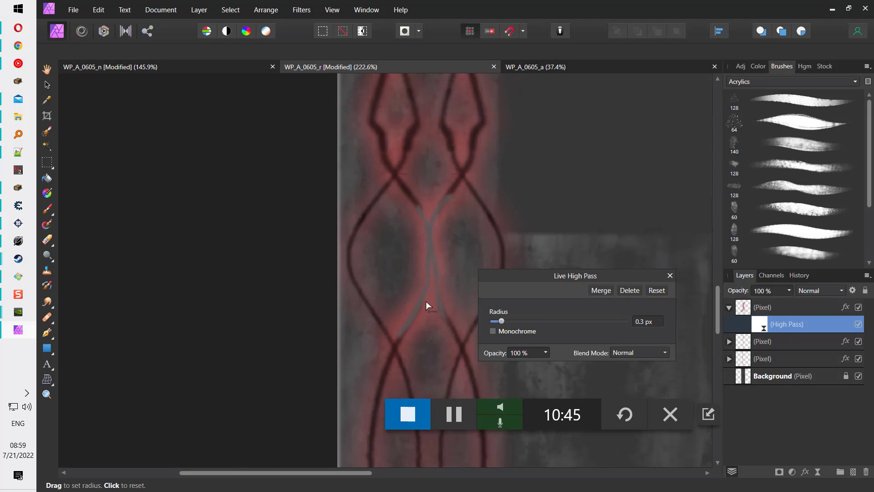
{"action": "left_click_drag", "start_coordinate": [501, 321], "coordinate": [565, 322]}
- Set the High Pass filter's blend mode to Overlay and its radius to 80.9 px, and close its settings
{"action": "left_click", "coordinate": [646, 355]}
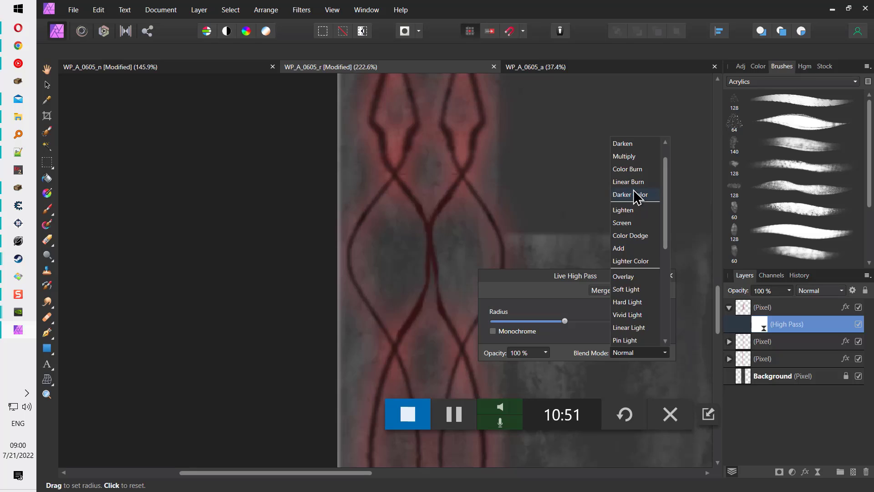
{"action": "scroll", "coordinate": [635, 200], "scroll_direction": "down", "scroll_amount": 1}
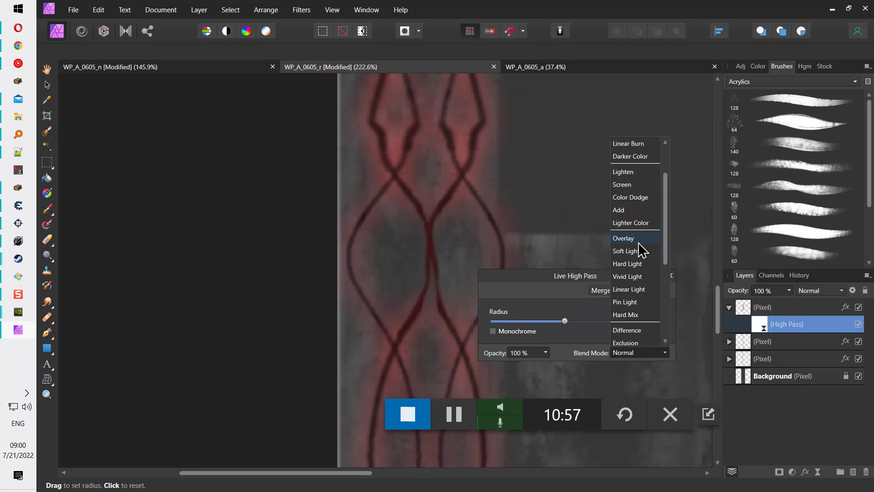
{"action": "left_click", "coordinate": [631, 238]}
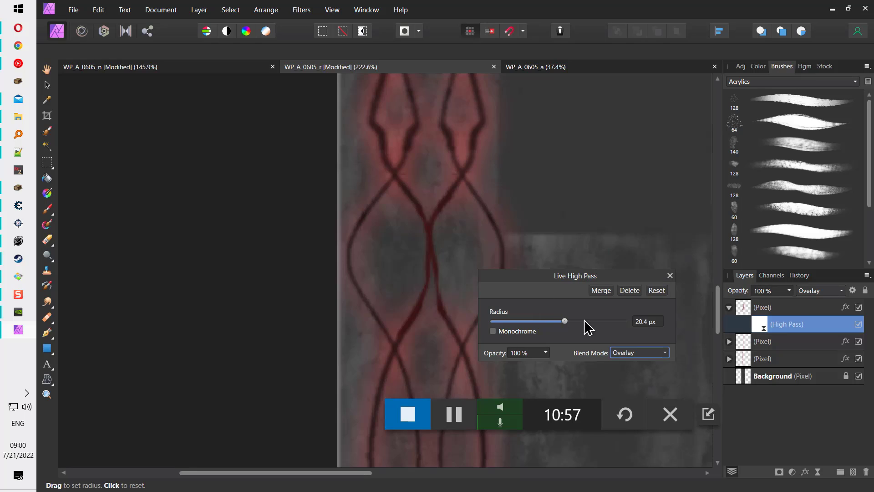
{"action": "left_click_drag", "start_coordinate": [587, 327], "coordinate": [606, 325]}
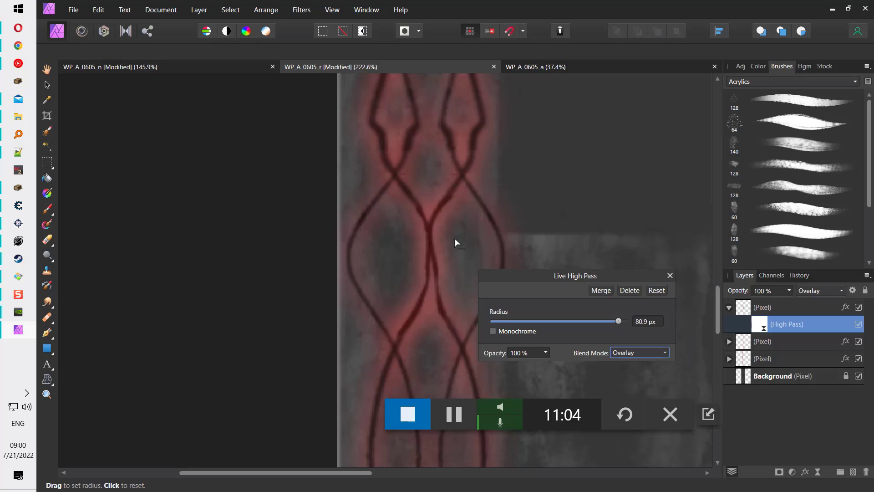
{"action": "key", "text": "ctrl+alt+g"}
{"action": "left_click_drag", "start_coordinate": [431, 212], "coordinate": [446, 202]}
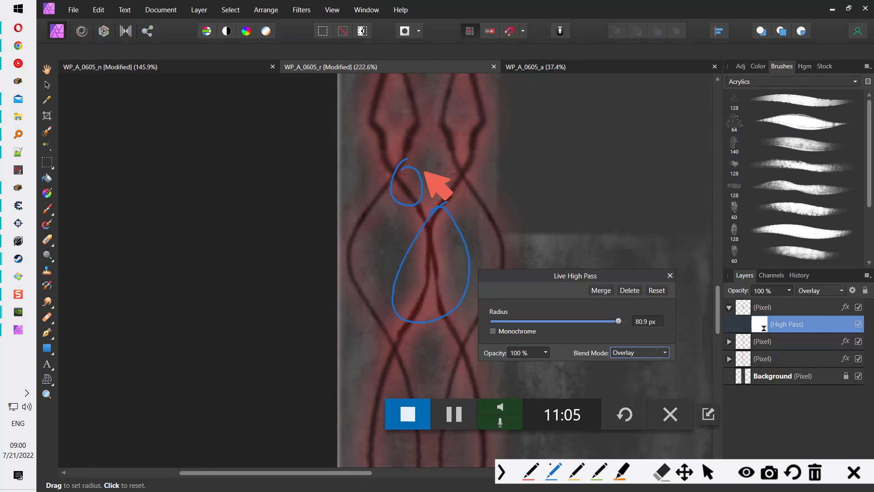
{"action": "key", "text": "F9"}
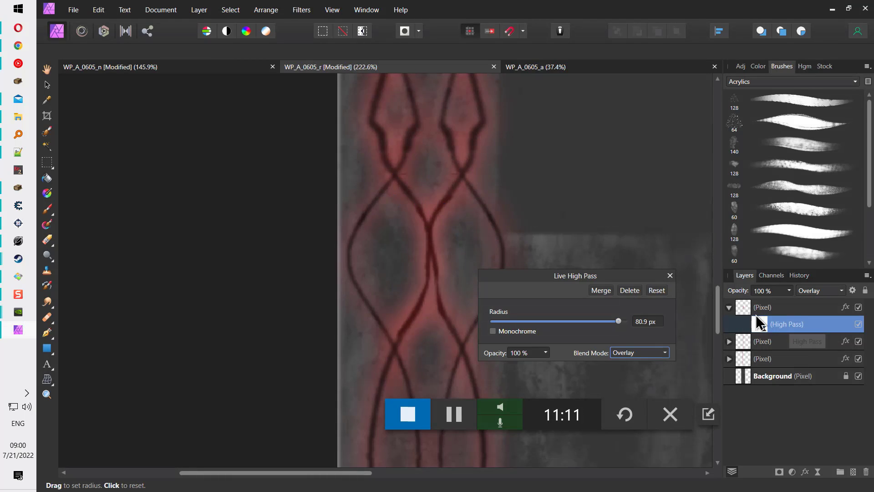
{"action": "left_click", "coordinate": [671, 276]}
- Examine the High Pass result along the whole length of the red braided pattern in WP_A_0605_r
{"action": "scroll", "coordinate": [529, 223], "scroll_direction": "down", "scroll_amount": 6}
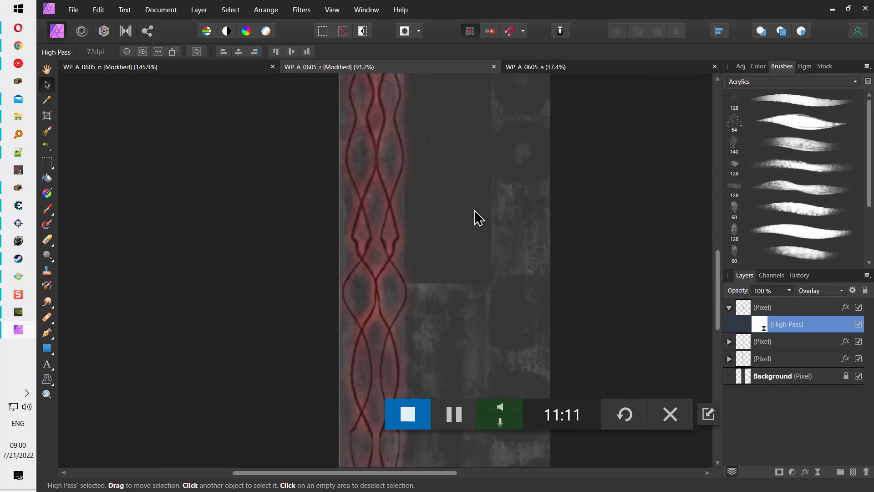
{"action": "left_click", "coordinate": [833, 9]}
{"action": "key", "text": "alt+Tab"}
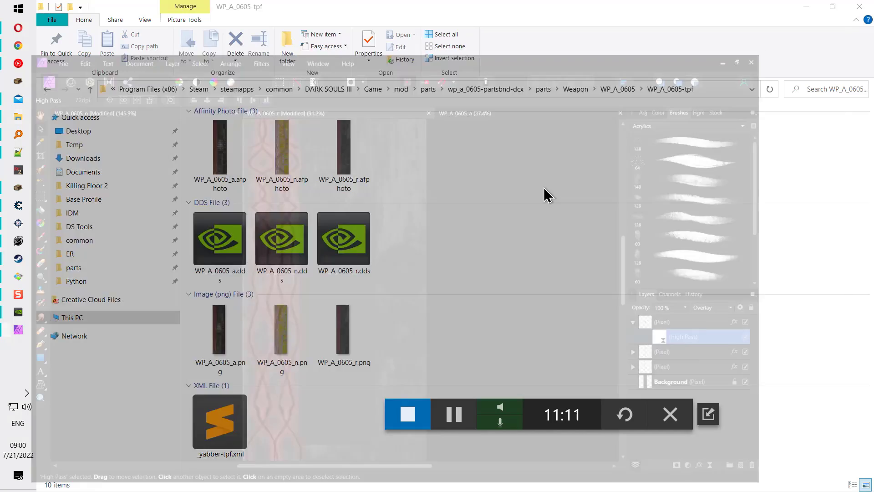
{"action": "left_click_drag", "start_coordinate": [414, 183], "coordinate": [408, 192]}
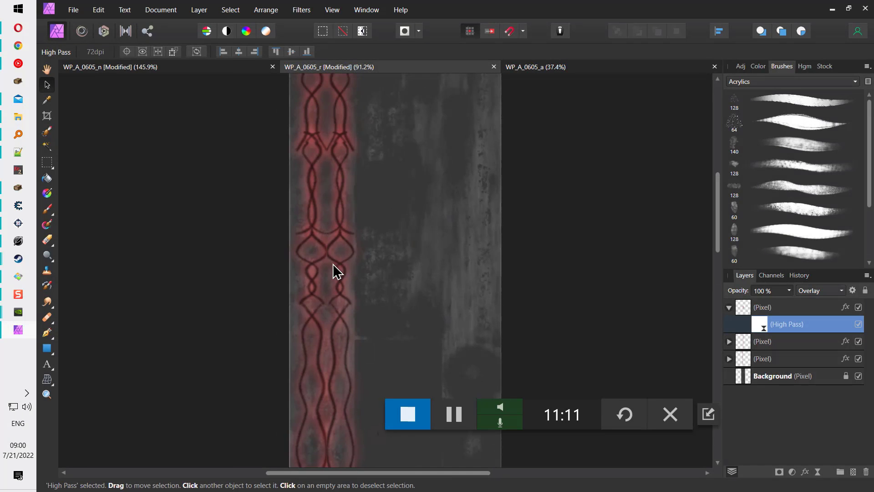
{"action": "left_click_drag", "start_coordinate": [318, 310], "coordinate": [361, 170]}
{"action": "left_click_drag", "start_coordinate": [362, 282], "coordinate": [375, 168]}
{"action": "left_click_drag", "start_coordinate": [430, 196], "coordinate": [445, 171]}
{"action": "scroll", "coordinate": [448, 179], "scroll_direction": "down", "scroll_amount": 5}
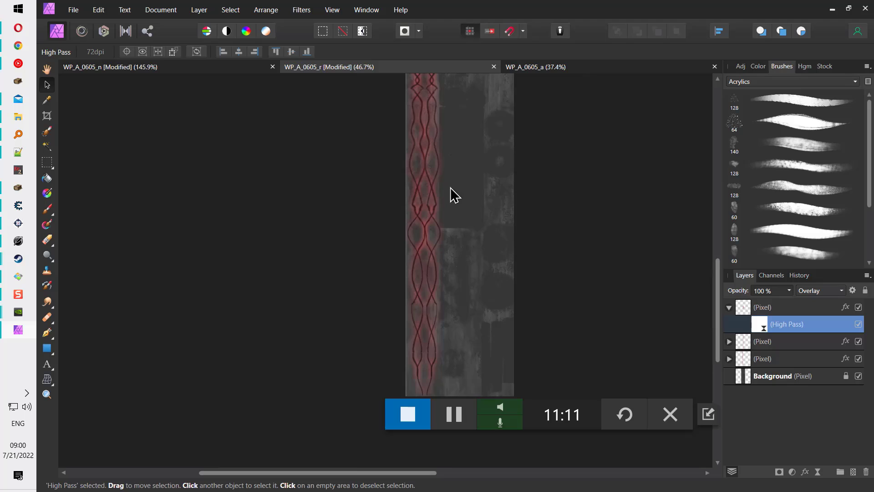
{"action": "scroll", "coordinate": [451, 246], "scroll_direction": "down", "scroll_amount": 5}
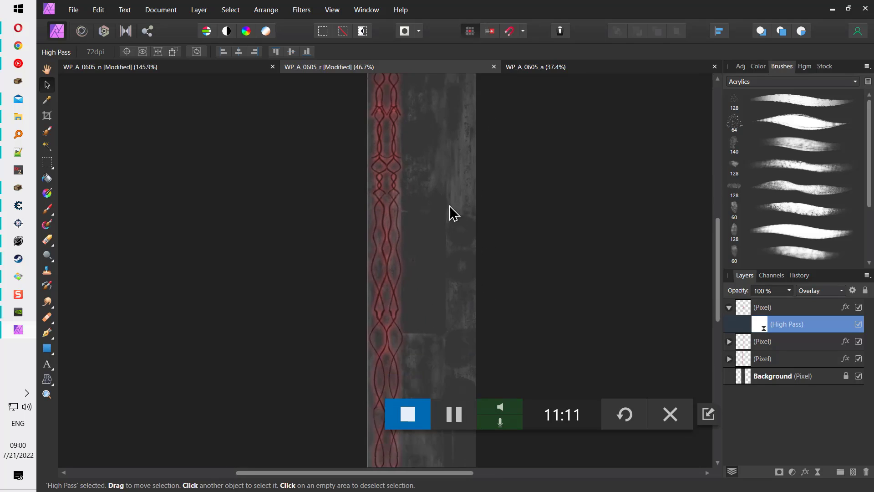
{"action": "scroll", "coordinate": [535, 279], "scroll_direction": "right", "scroll_amount": 2}
{"action": "scroll", "coordinate": [455, 200], "scroll_direction": "up", "scroll_amount": 3}
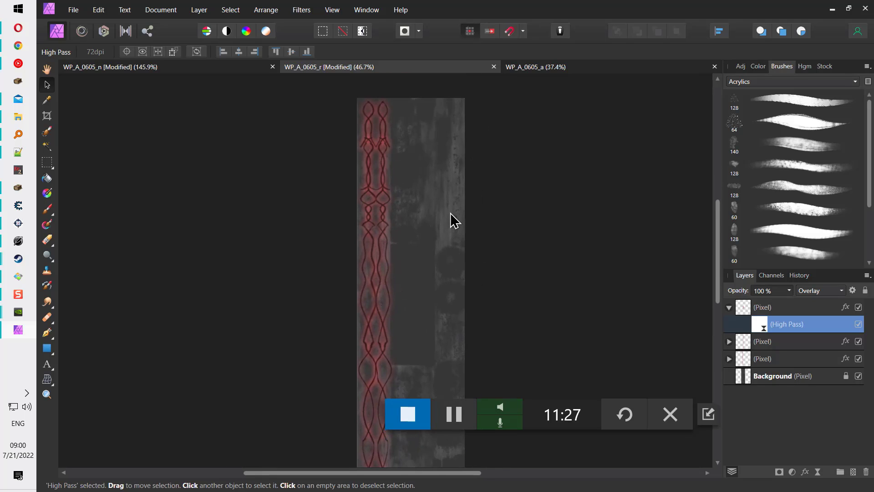
- Close the WP_A_0605_r and WP_A_0605_a documents, and close WP_A_0605_n without saving its changes
{"action": "left_click", "coordinate": [496, 67]}
{"action": "key", "text": "Return"}
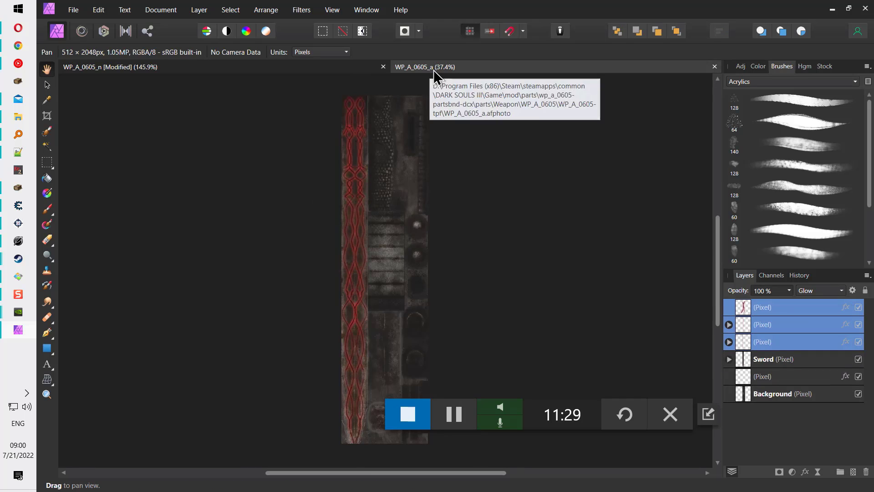
{"action": "left_click", "coordinate": [715, 67]}
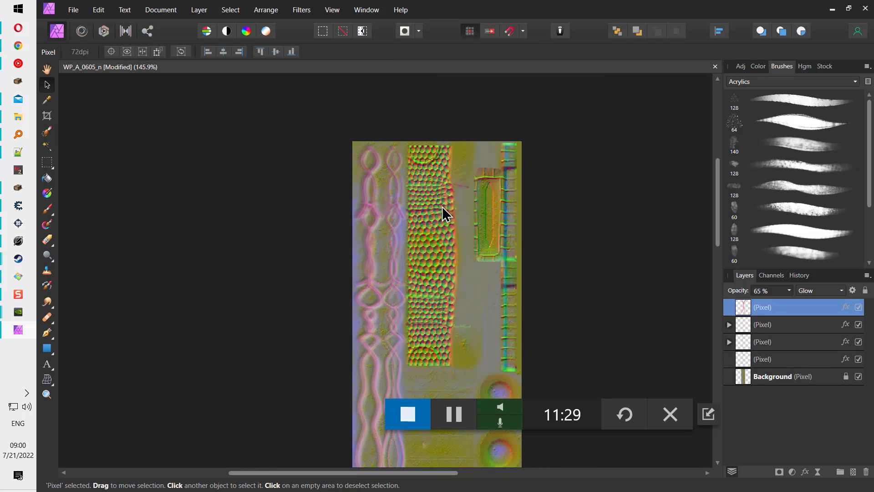
{"action": "scroll", "coordinate": [415, 188], "scroll_direction": "left", "scroll_amount": 2}
{"action": "key", "text": "ctrl+w"}
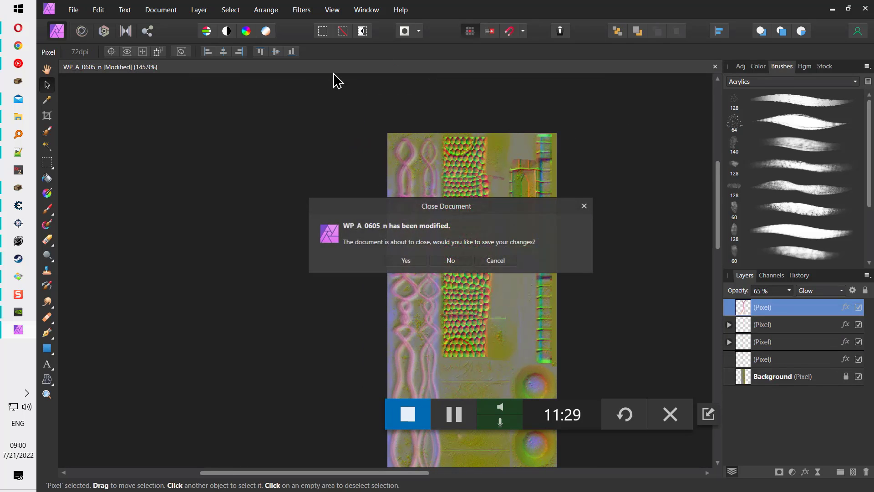
{"action": "left_click", "coordinate": [438, 258]}
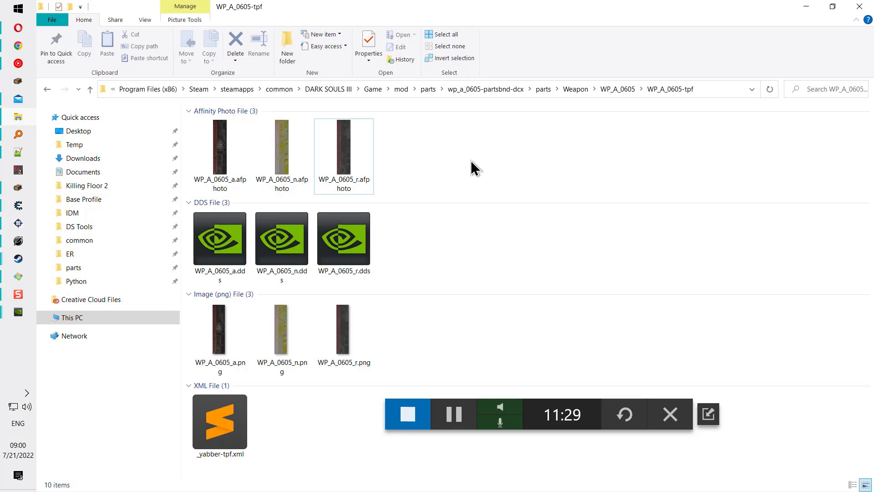
- In File Explorer, go up from WP_A_0605-tpf to the mod's parts folder and briefly select the wp_a_0605-partsbnd-dcx folder
{"action": "right_click", "coordinate": [469, 152]}
{"action": "left_click", "coordinate": [507, 199]}
{"action": "left_click", "coordinate": [625, 91]}
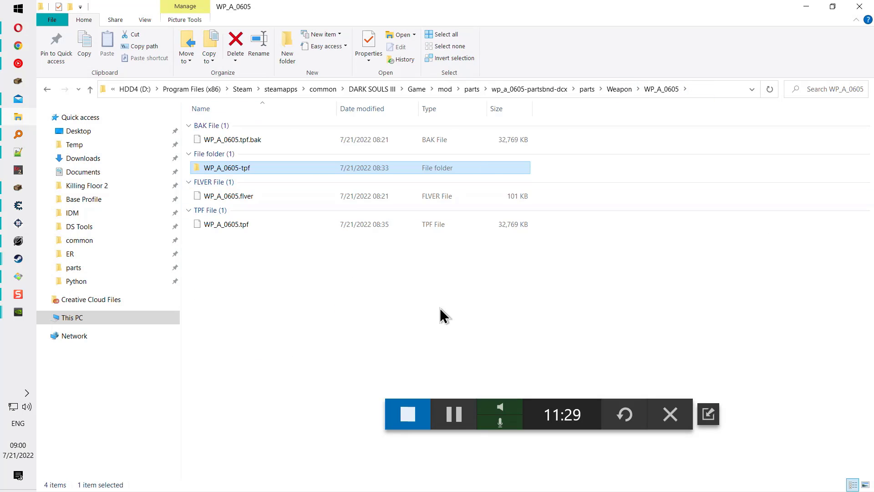
{"action": "left_click", "coordinate": [532, 89]}
{"action": "left_click", "coordinate": [506, 90]}
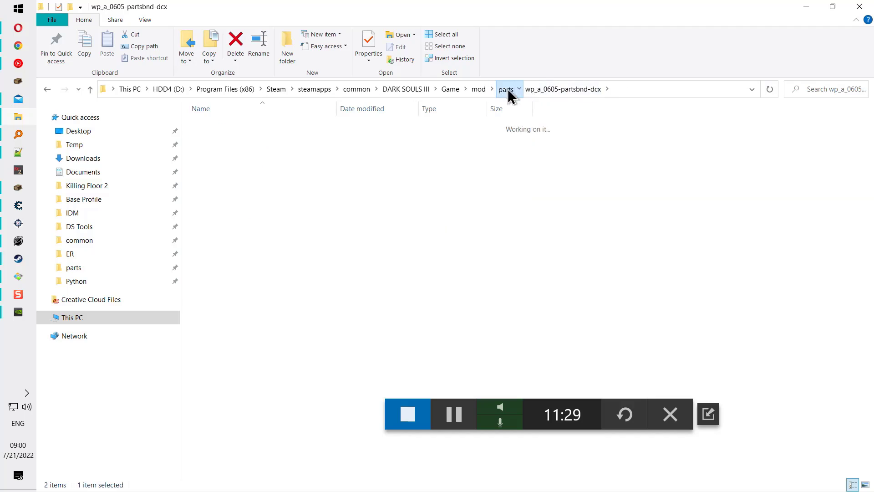
{"action": "left_click_drag", "start_coordinate": [371, 284], "coordinate": [182, 215]}
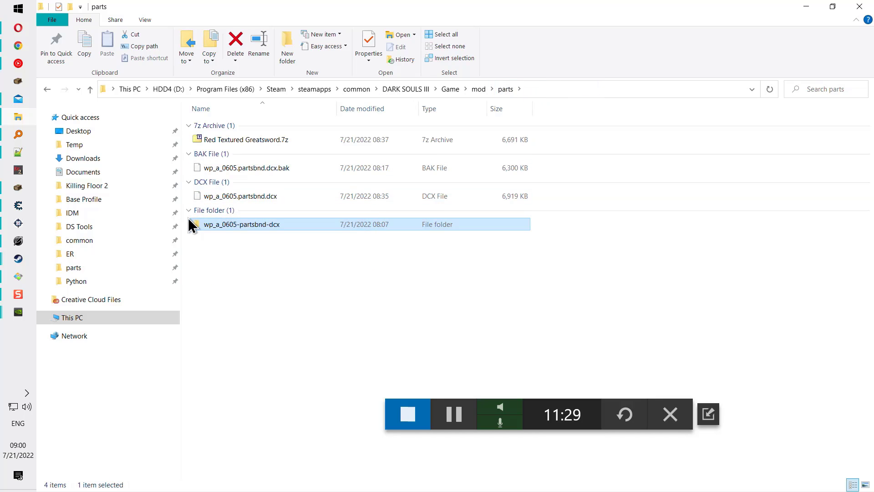
{"action": "left_click_drag", "start_coordinate": [339, 289], "coordinate": [211, 214]}
{"action": "left_click_drag", "start_coordinate": [303, 275], "coordinate": [185, 214]}
{"action": "left_click", "coordinate": [294, 280]}
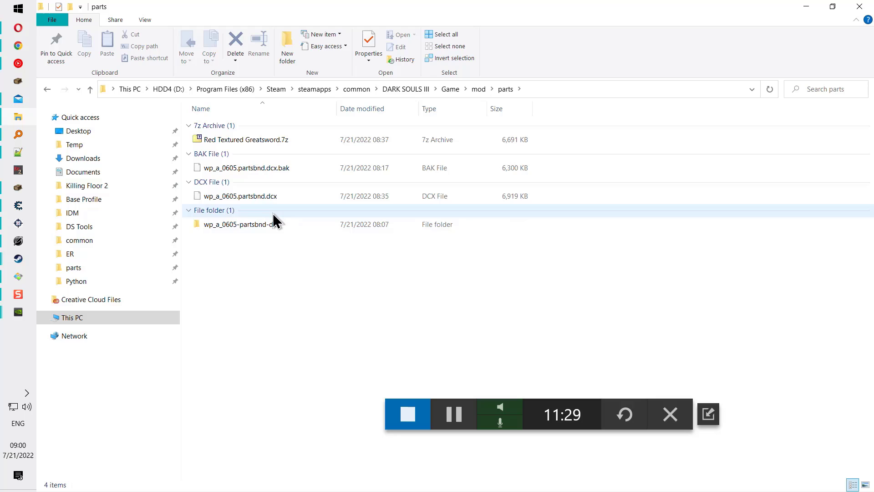
- Go up from the parts folder to the DARK SOULS III Game folder
{"action": "left_click", "coordinate": [492, 89]}
{"action": "left_click", "coordinate": [466, 89]}
{"action": "left_click", "coordinate": [450, 89]}
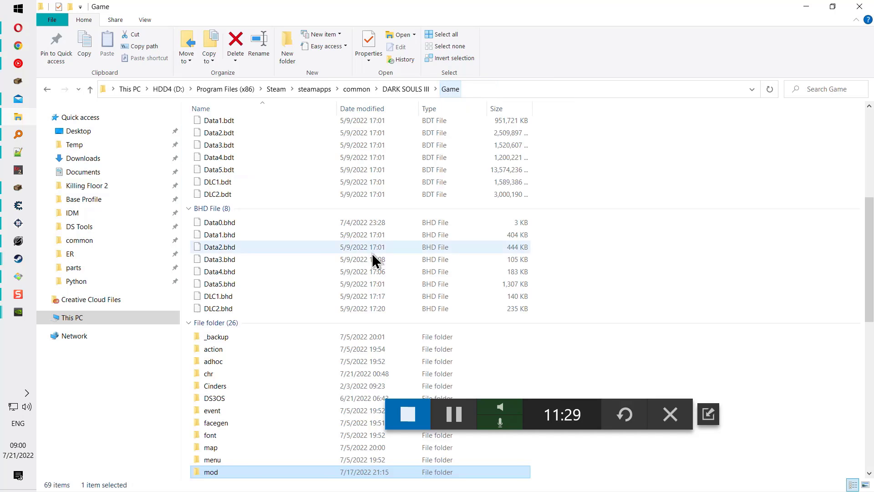
- Open modengine.ini from the Game folder in Notepad++, review its settings, and highlight the modOverrideDirectory folder name before minimising the editor
{"action": "scroll", "coordinate": [247, 311], "scroll_direction": "down", "scroll_amount": 10}
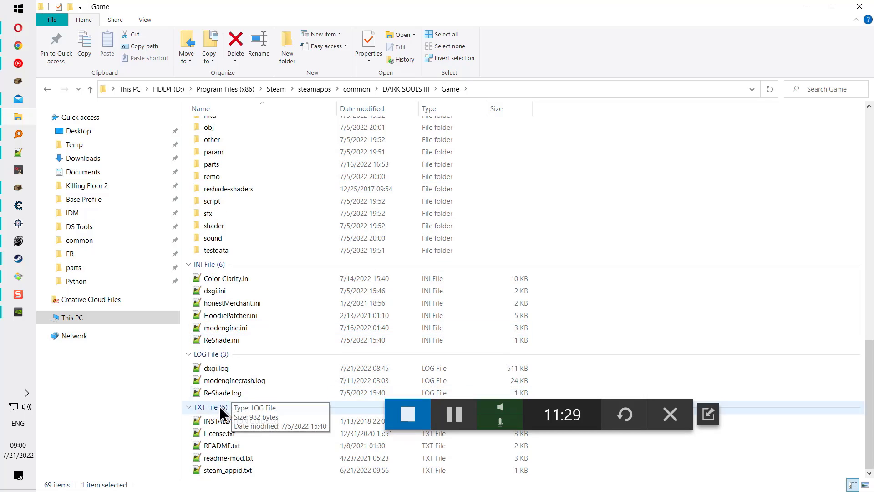
{"action": "double_click", "coordinate": [231, 329]}
{"action": "left_click", "coordinate": [144, 257]}
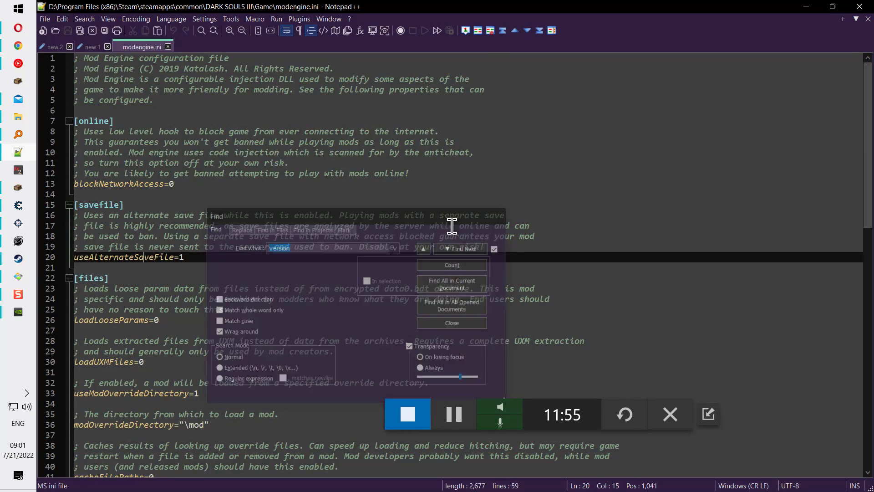
{"action": "left_click", "coordinate": [499, 215]}
{"action": "scroll", "coordinate": [195, 292], "scroll_direction": "down", "scroll_amount": 14}
{"action": "scroll", "coordinate": [158, 223], "scroll_direction": "up", "scroll_amount": 12}
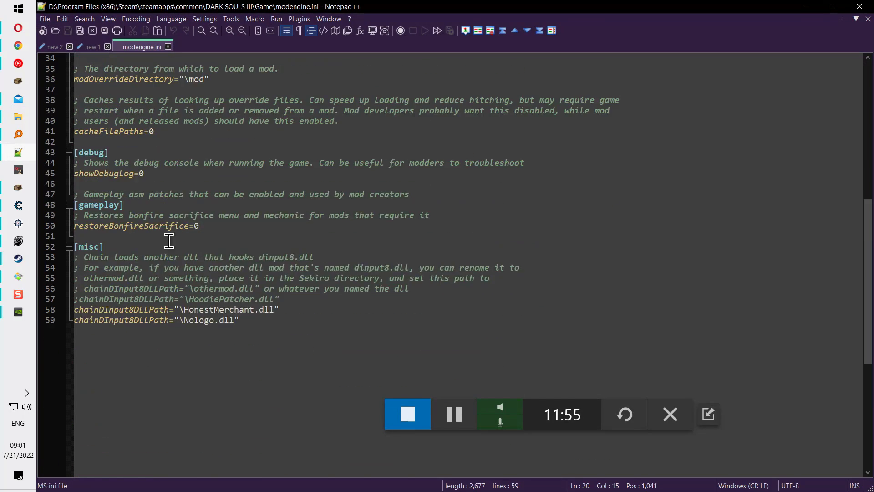
{"action": "double_click", "coordinate": [196, 363]}
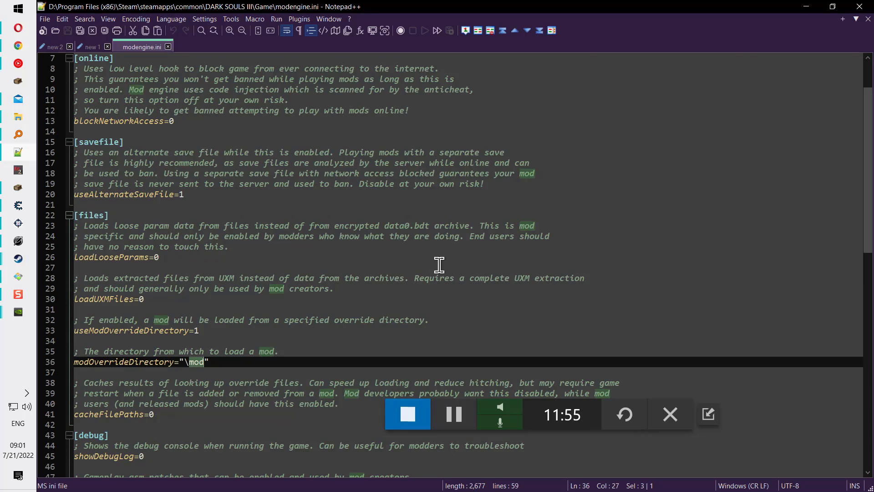
{"action": "left_click", "coordinate": [795, 6]}
- In File Explorer, go to the parts folder inside mod and select wp_a_0605.partsbnd.dcx
{"action": "scroll", "coordinate": [250, 237], "scroll_direction": "up", "scroll_amount": 2}
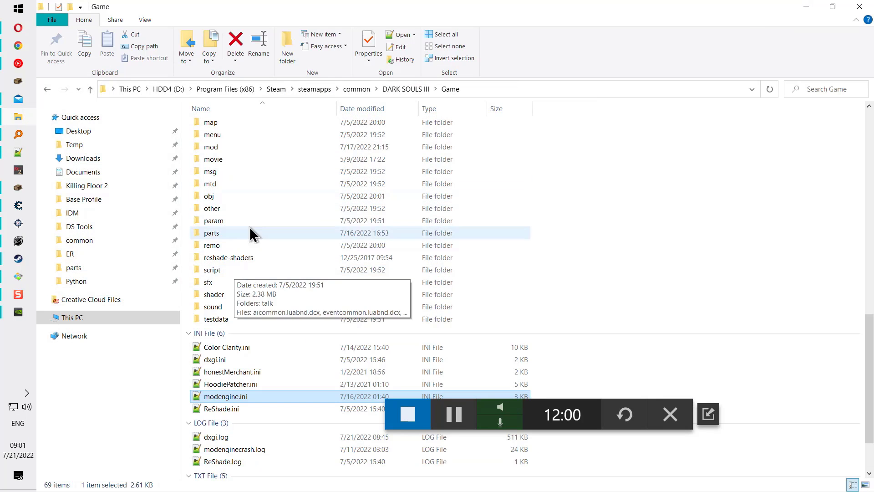
{"action": "double_click", "coordinate": [220, 147]}
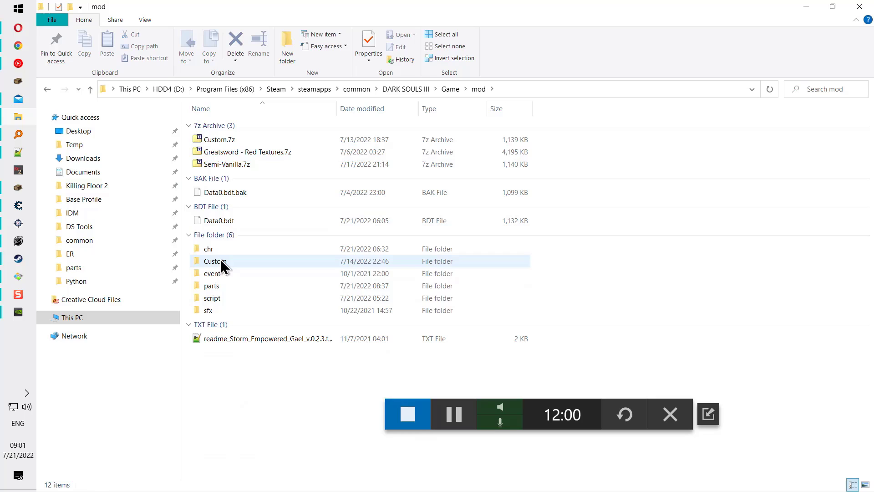
{"action": "double_click", "coordinate": [218, 286]}
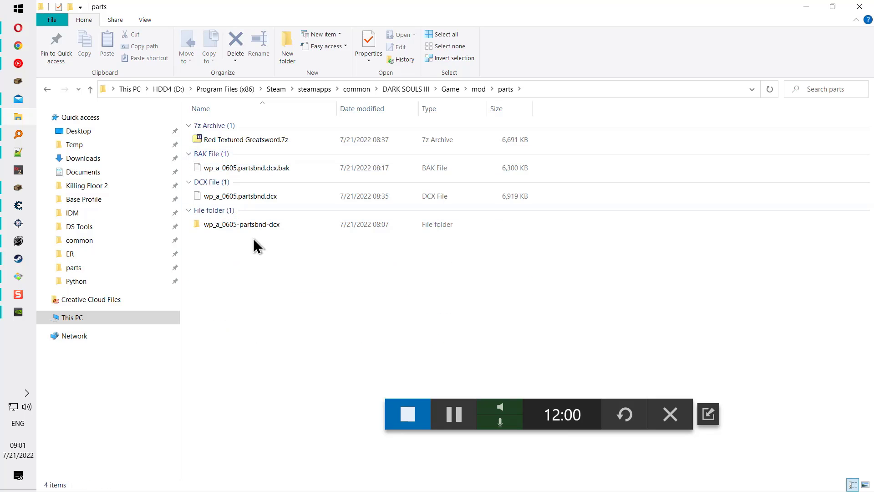
{"action": "left_click_drag", "start_coordinate": [295, 255], "coordinate": [185, 197]}
{"action": "left_click_drag", "start_coordinate": [312, 287], "coordinate": [218, 207]}
{"action": "left_click_drag", "start_coordinate": [294, 282], "coordinate": [210, 224]}
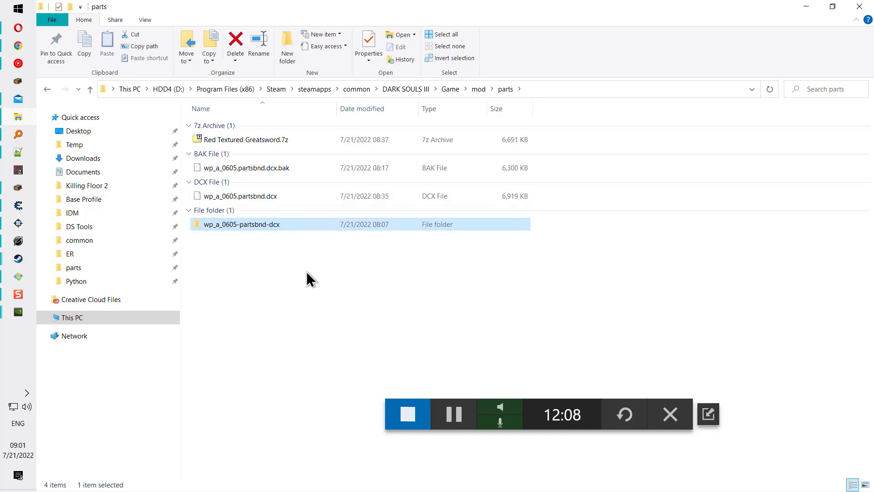
{"action": "left_click", "coordinate": [258, 197]}
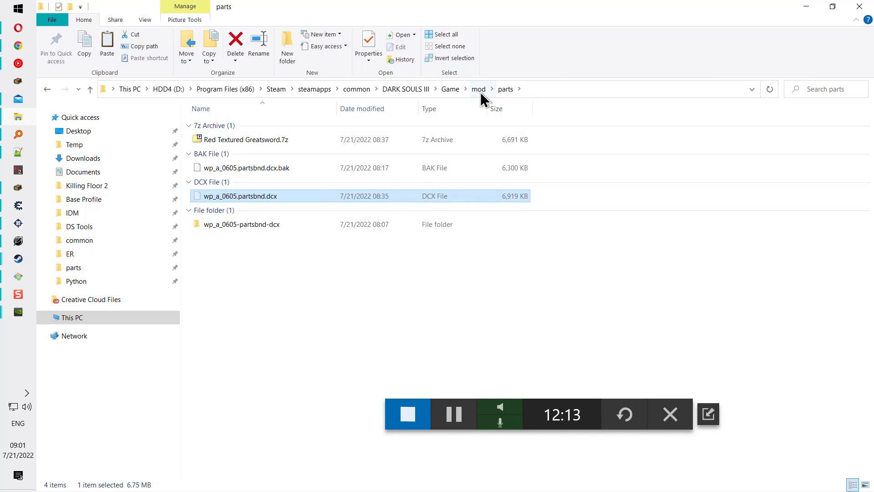
- Keep the mod folder in one tab, open the Game folder's own parts folder in another, and select its wp_a_0605-partsbnd-dcx folder
{"action": "left_click", "coordinate": [451, 88]}
{"action": "scroll", "coordinate": [255, 318], "scroll_direction": "down", "scroll_amount": 4}
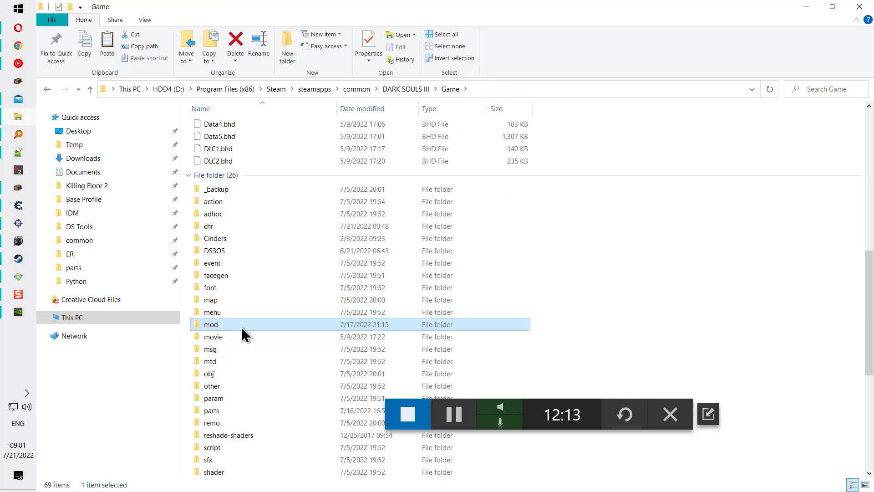
{"action": "double_click", "coordinate": [219, 324]}
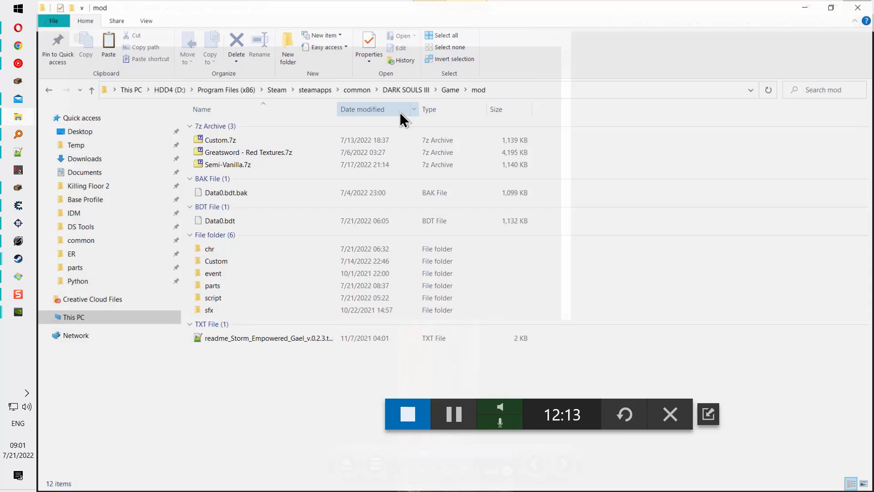
{"action": "mouse_move", "coordinate": [440, 11]}
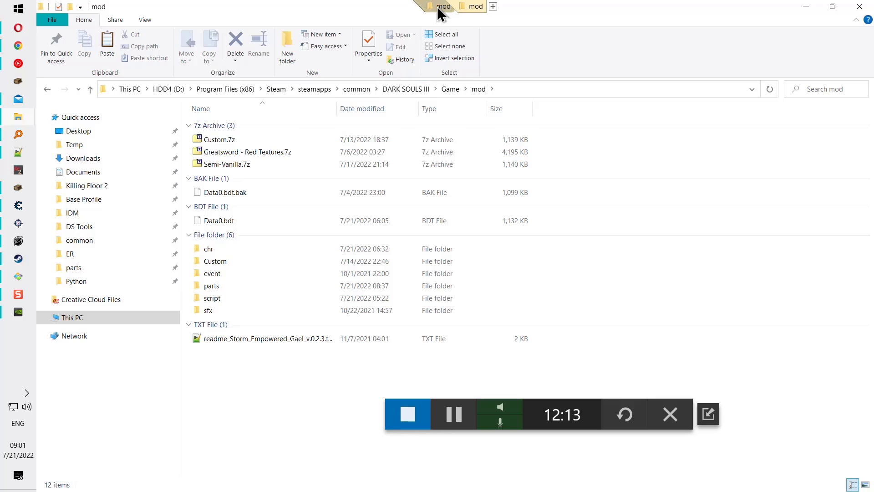
{"action": "left_click", "coordinate": [447, 253]}
{"action": "key", "text": "alt+Left"}
{"action": "scroll", "coordinate": [299, 278], "scroll_direction": "down", "scroll_amount": 9}
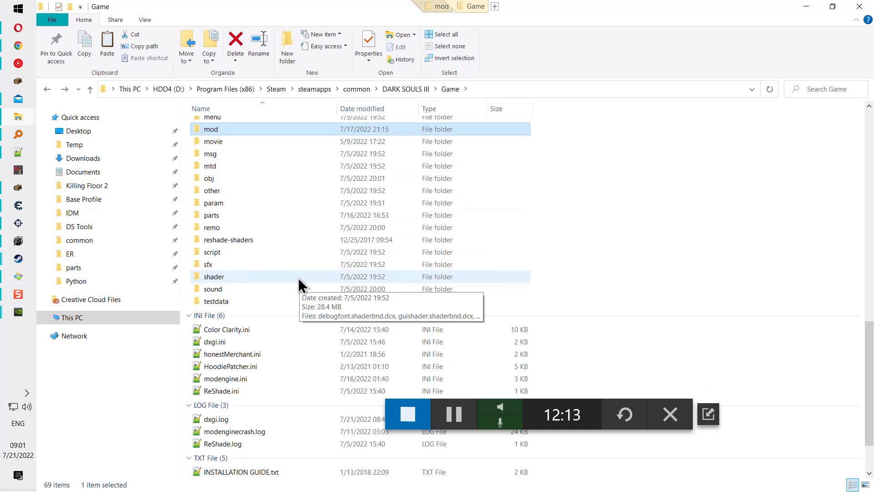
{"action": "double_click", "coordinate": [273, 217]}
{"action": "key", "text": "End"}
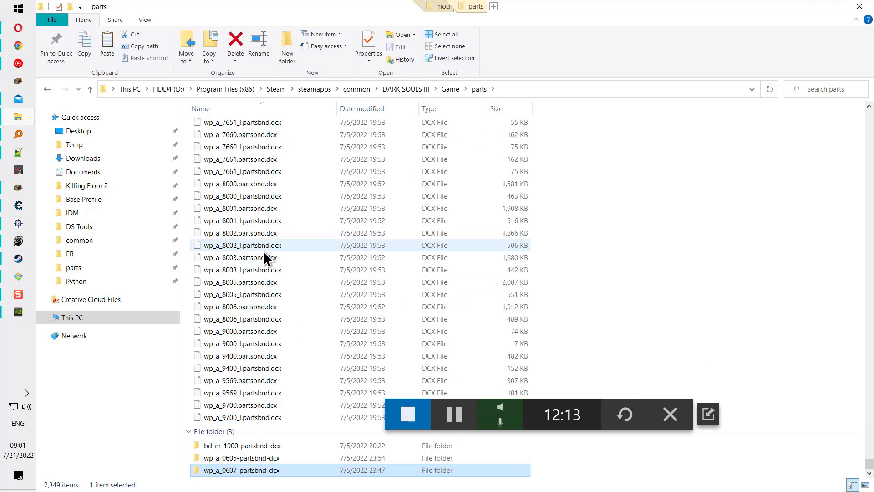
{"action": "left_click", "coordinate": [254, 460]}
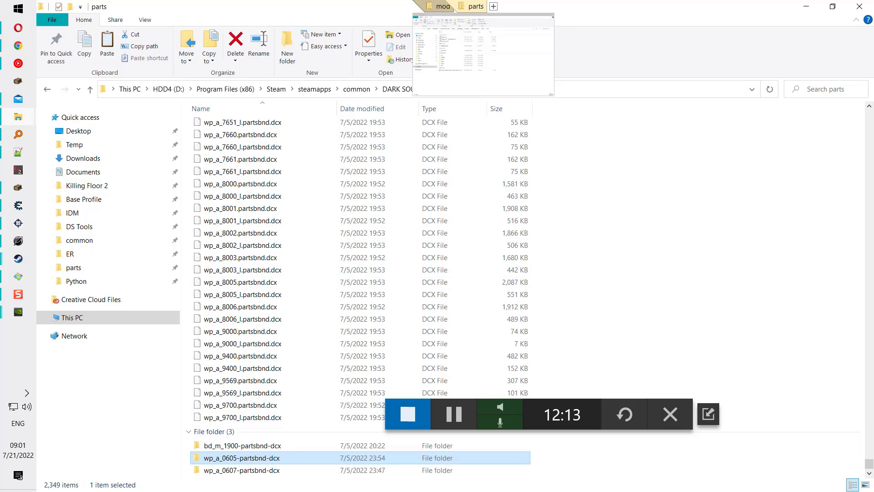
- Open the mod's parts folder in the first tab and compare its wp_a_0605-partsbnd-dcx folder with the one in Game's parts folder
{"action": "left_click", "coordinate": [438, 6]}
{"action": "left_click", "coordinate": [220, 296]}
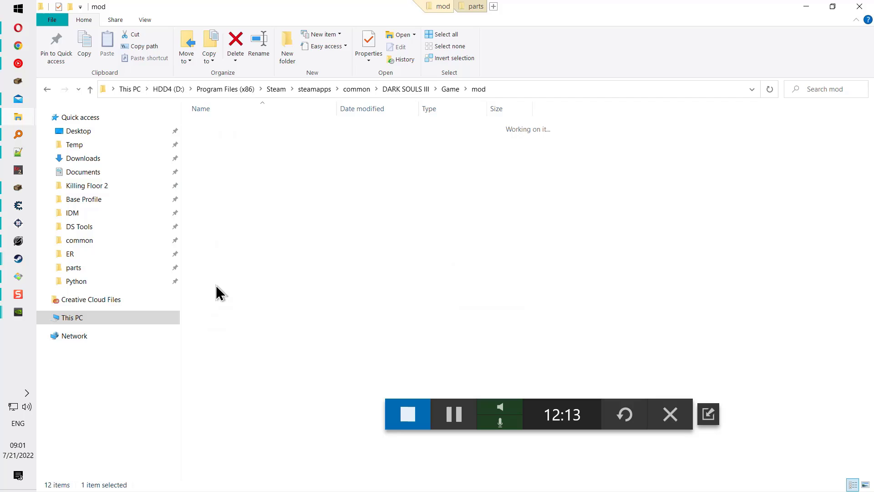
{"action": "left_click", "coordinate": [237, 225]}
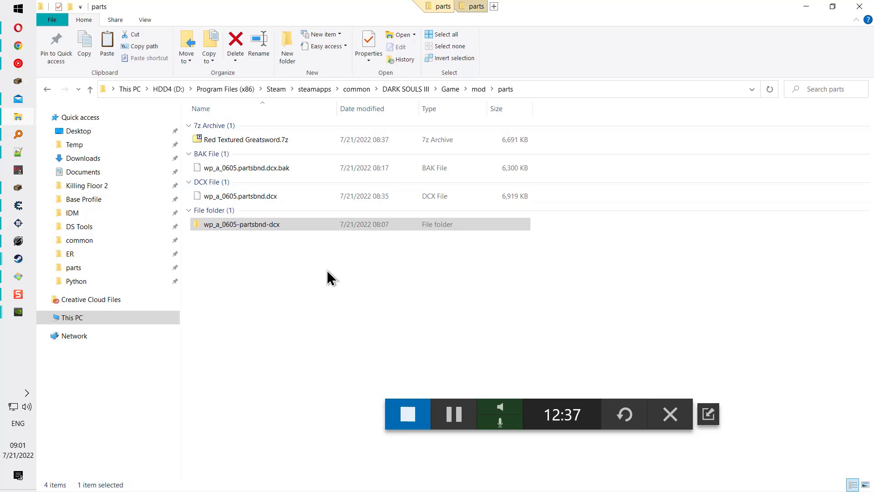
{"action": "left_click_drag", "start_coordinate": [328, 285], "coordinate": [214, 221]}
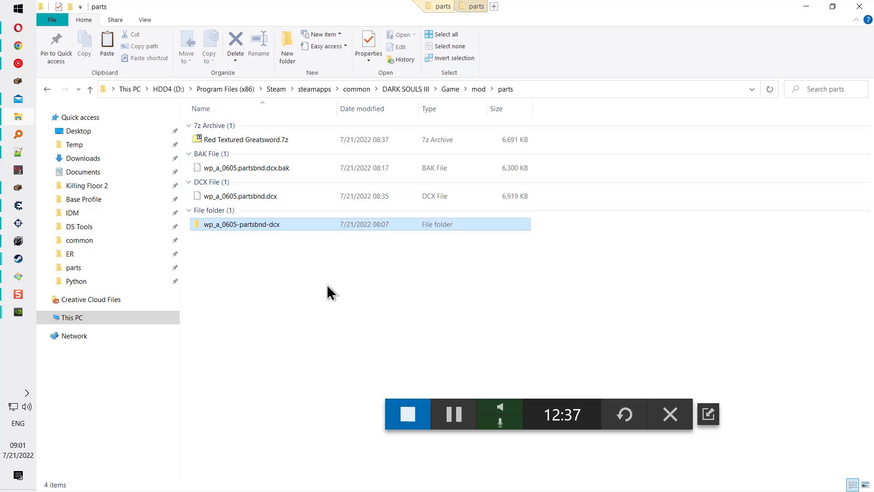
{"action": "left_click", "coordinate": [474, 6]}
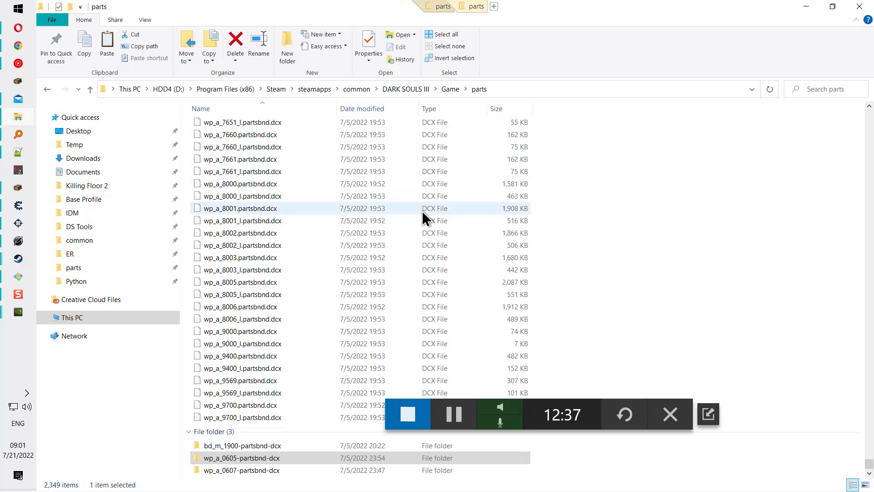
{"action": "left_click", "coordinate": [253, 459]}
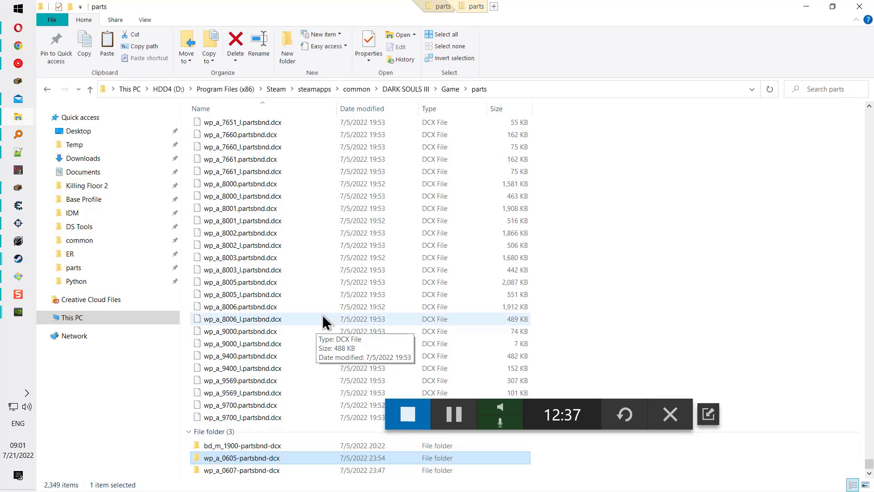
{"action": "left_click", "coordinate": [439, 6]}
{"action": "left_click_drag", "start_coordinate": [601, 270], "coordinate": [202, 190]}
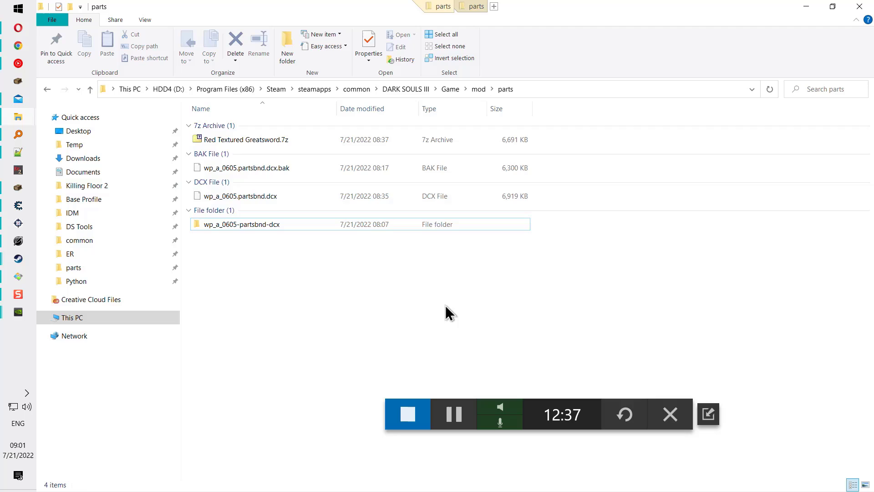
{"action": "left_click_drag", "start_coordinate": [446, 303], "coordinate": [144, 104]}
{"action": "left_click_drag", "start_coordinate": [486, 296], "coordinate": [167, 79]}
{"action": "left_click", "coordinate": [484, 318]}
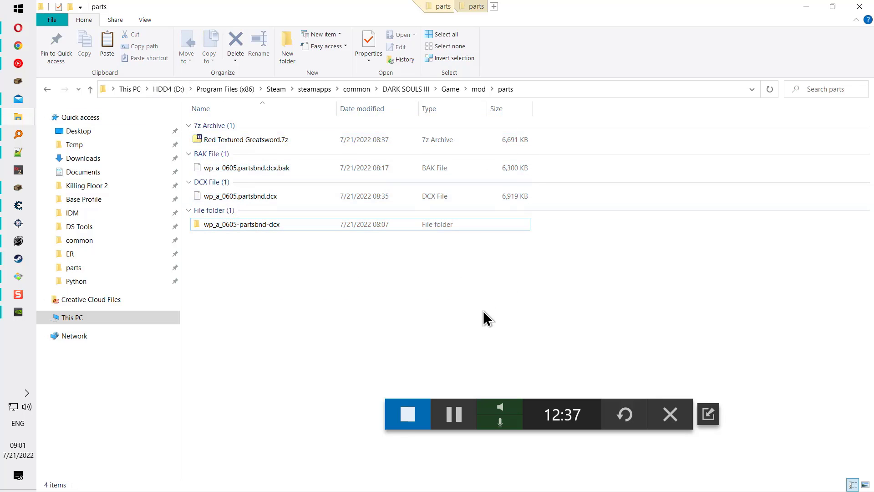
{"action": "left_click_drag", "start_coordinate": [500, 288], "coordinate": [273, 123]}
{"action": "left_click_drag", "start_coordinate": [476, 303], "coordinate": [219, 109]}
{"action": "left_click_drag", "start_coordinate": [460, 273], "coordinate": [237, 123]}
{"action": "left_click_drag", "start_coordinate": [457, 291], "coordinate": [205, 104]}
{"action": "left_click_drag", "start_coordinate": [475, 270], "coordinate": [244, 116]}
{"action": "left_click", "coordinate": [463, 277]}
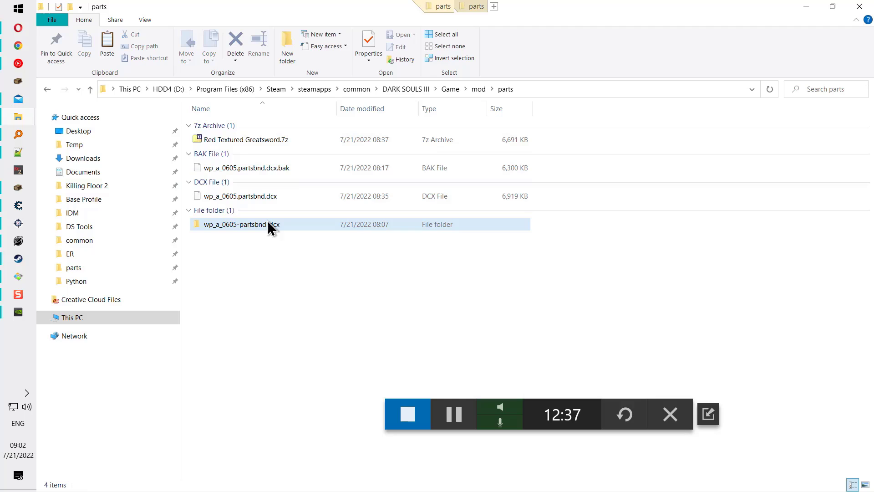
- Go down through the mod's wp_a_0605-partsbnd-dcx folder to WP_A_0605-tpf and open WP_A_0605_n.afphoto in Affinity Photo
{"action": "double_click", "coordinate": [269, 225]}
{"action": "left_click", "coordinate": [214, 142]}
{"action": "double_click", "coordinate": [214, 142]}
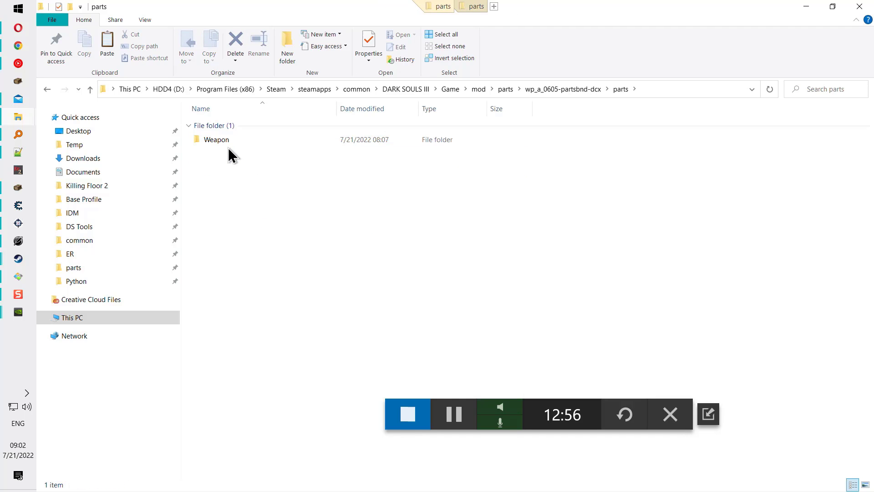
{"action": "double_click", "coordinate": [228, 145]}
{"action": "double_click", "coordinate": [228, 144]}
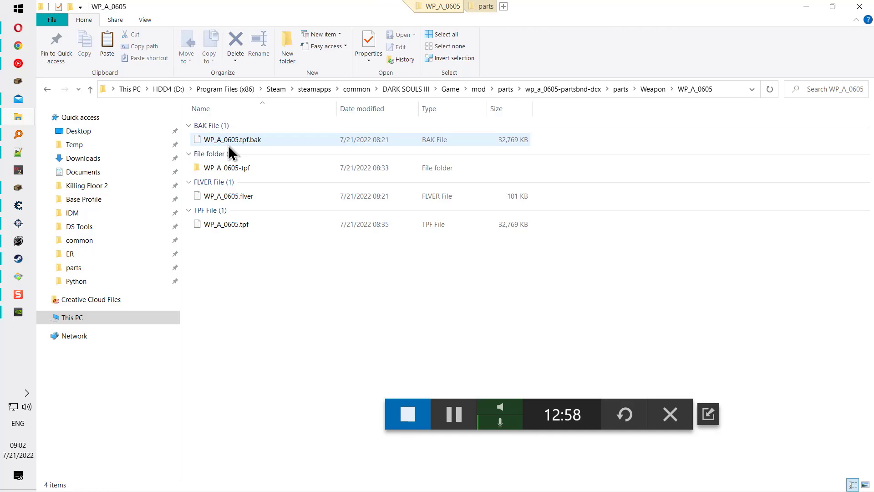
{"action": "double_click", "coordinate": [246, 167]}
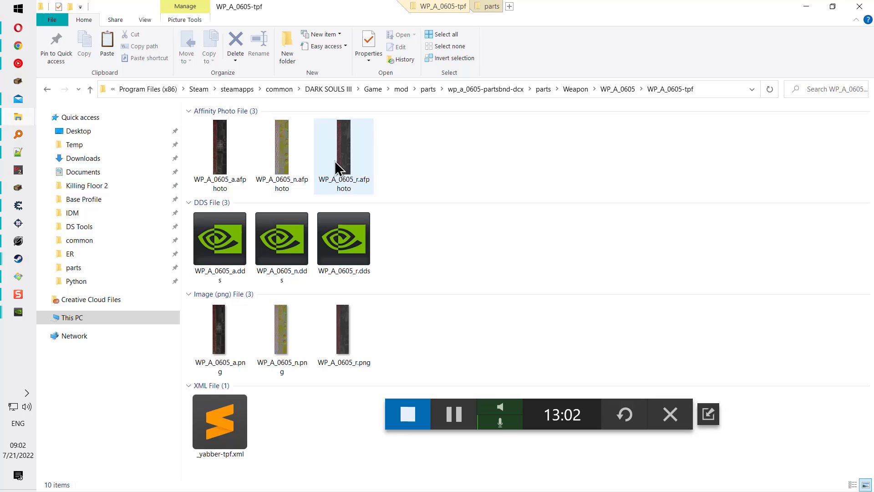
{"action": "left_click", "coordinate": [288, 160]}
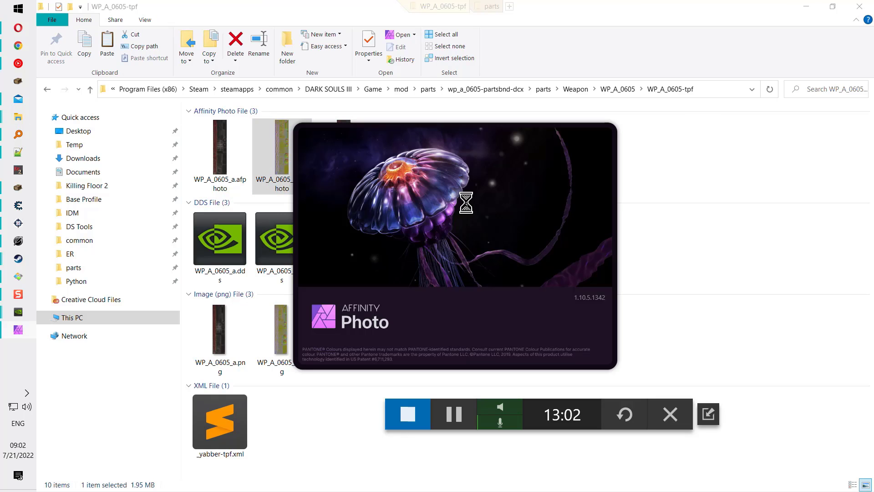